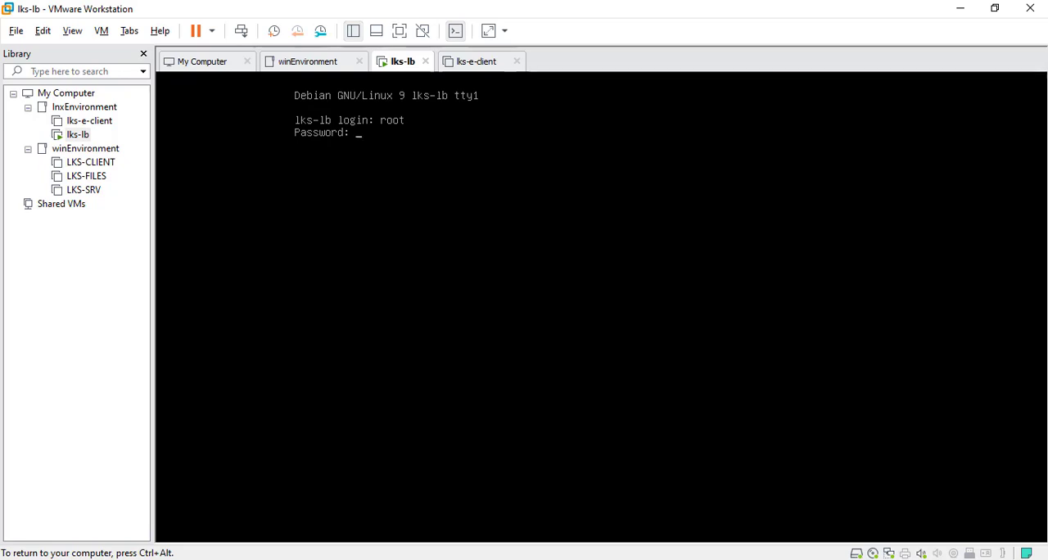
Step: Complete the root login on lks-lb with the account password and clear the console
{"action": "key", "text": "Return"}
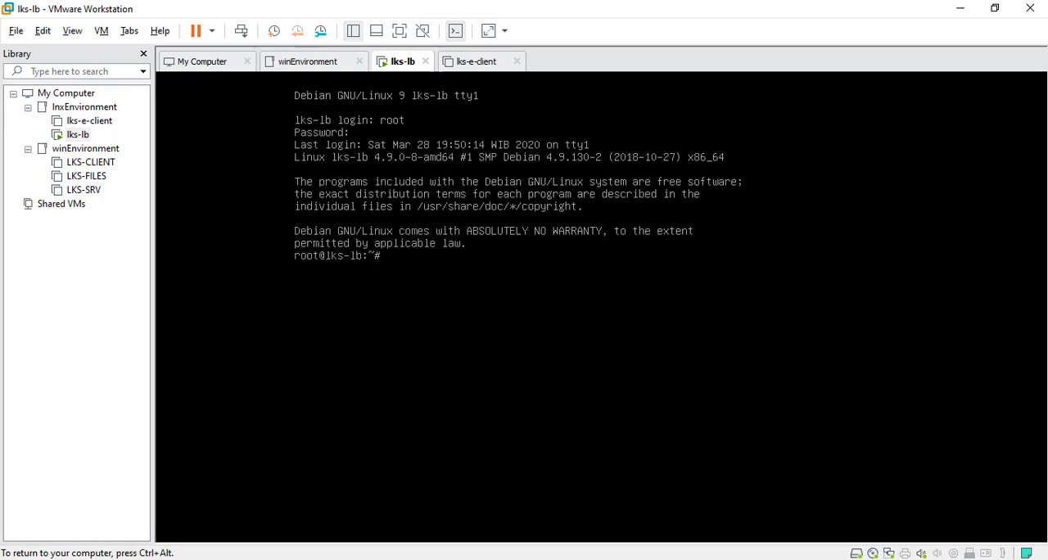
{"action": "key", "text": "ctrl+l"}
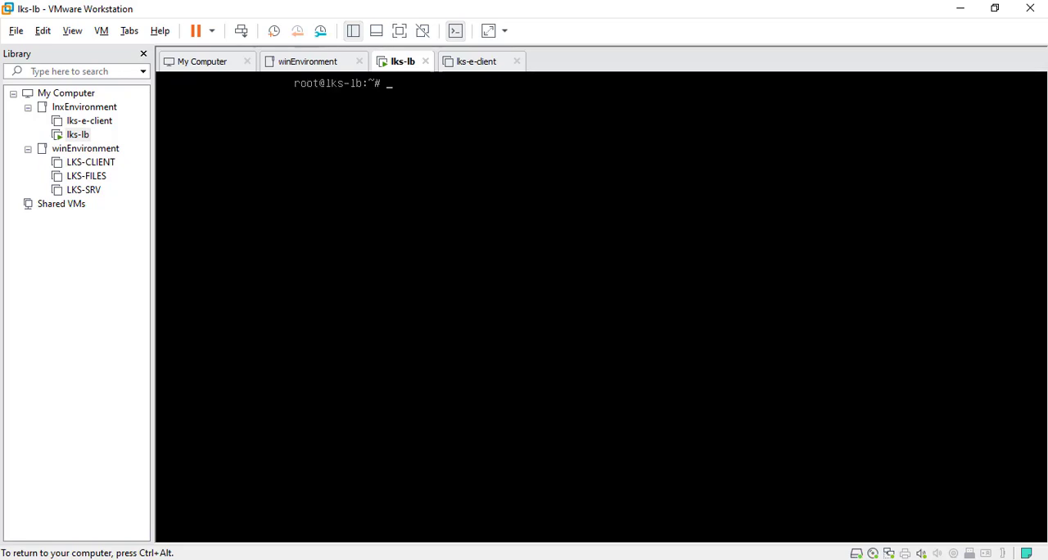
{"action": "key", "text": "Return"}
{"action": "key", "text": "Return"}
{"action": "key", "text": "Return"}
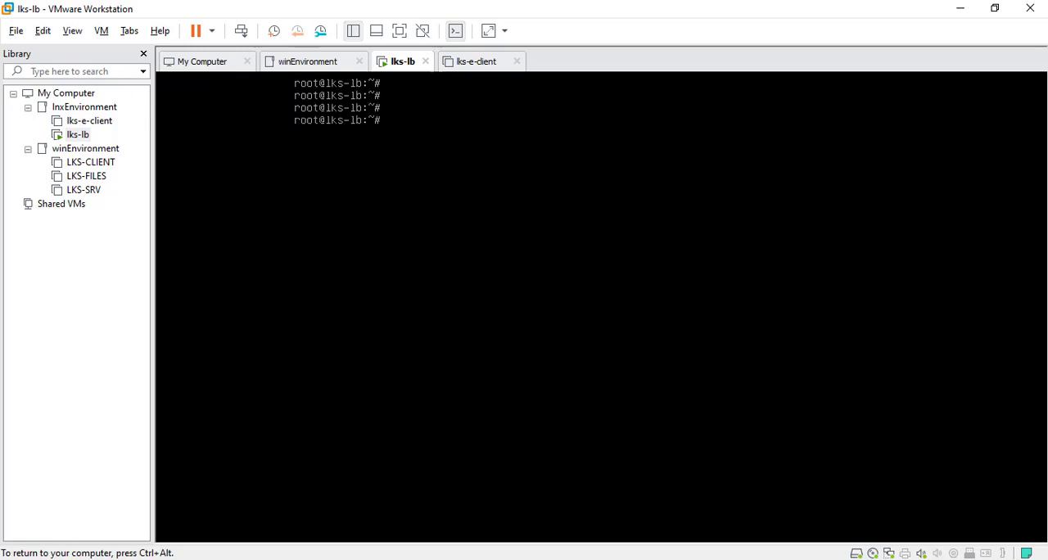
Step: Switch to the task PDF in Adobe Reader and examine which system tools must be installed and on which VMs
{"action": "key", "text": "ctrl+alt"}
{"action": "left_click", "coordinate": [961, 8]}
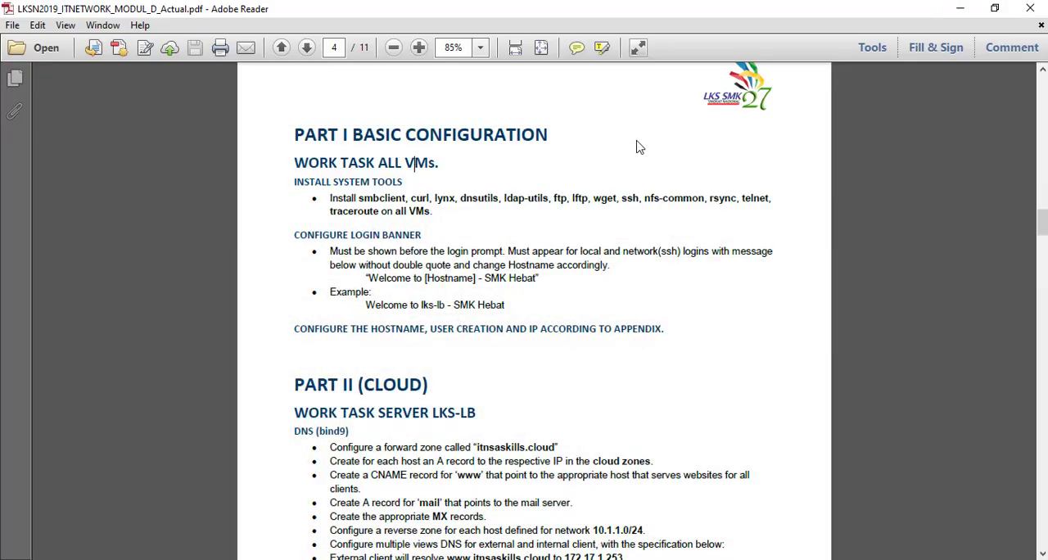
{"action": "left_click_drag", "start_coordinate": [330, 198], "coordinate": [429, 199]}
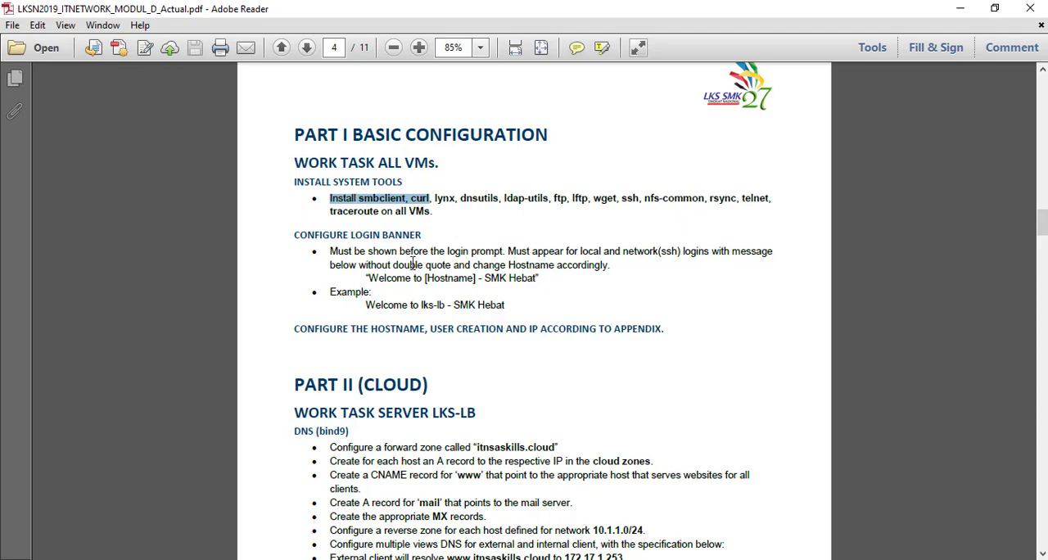
{"action": "left_click_drag", "start_coordinate": [433, 211], "coordinate": [395, 212]}
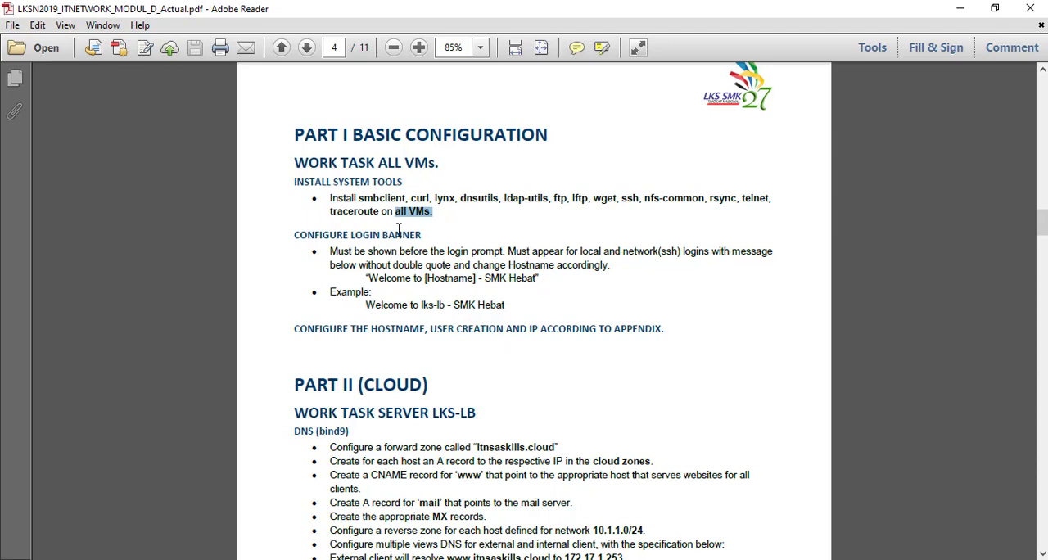
{"action": "left_click_drag", "start_coordinate": [382, 211], "coordinate": [430, 211]}
{"action": "mouse_move", "coordinate": [661, 558]}
{"action": "left_click", "coordinate": [656, 534]}
{"action": "left_click", "coordinate": [1014, 506]}
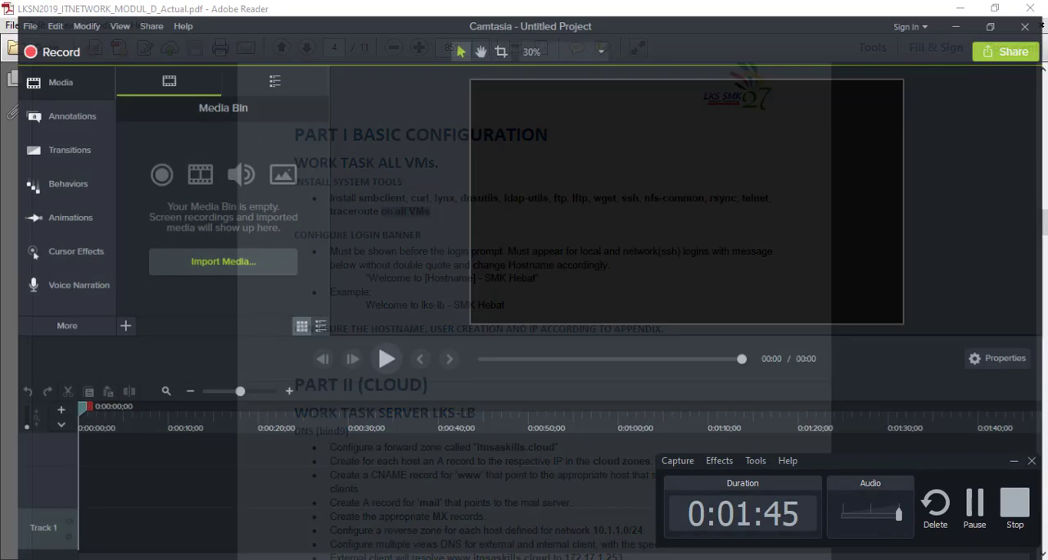
{"action": "key", "text": "alt+Tab"}
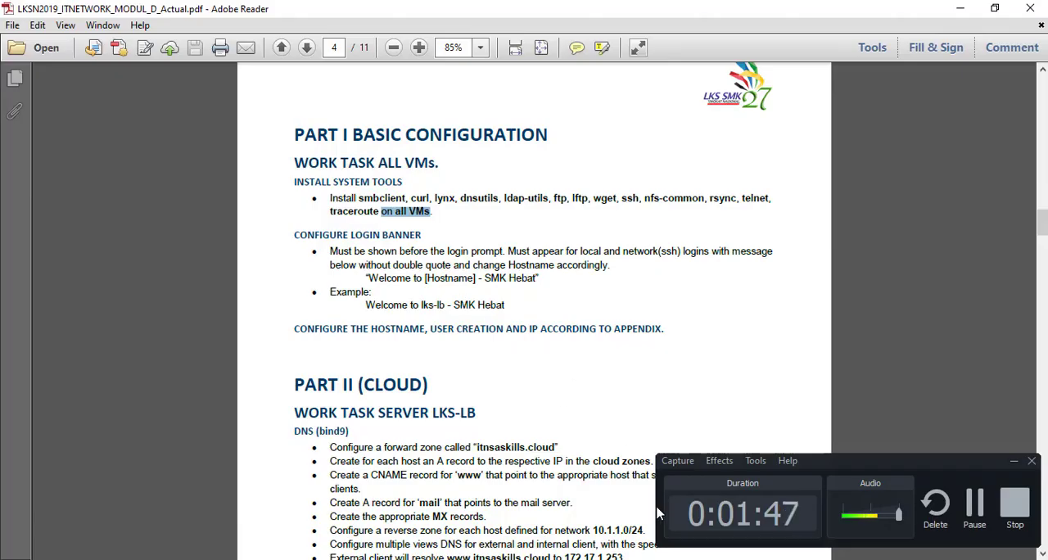
Step: Switch back to the lks-lb console in VMware Workstation and minimise the screen recorder window
{"action": "mouse_move", "coordinate": [487, 558]}
{"action": "left_click", "coordinate": [565, 516]}
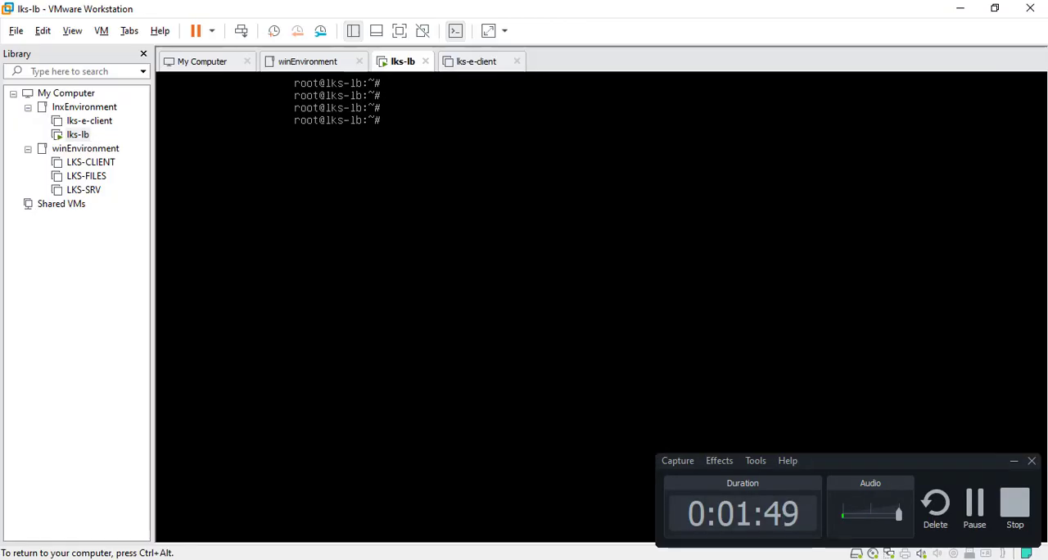
{"action": "key", "text": "ctrl+alt"}
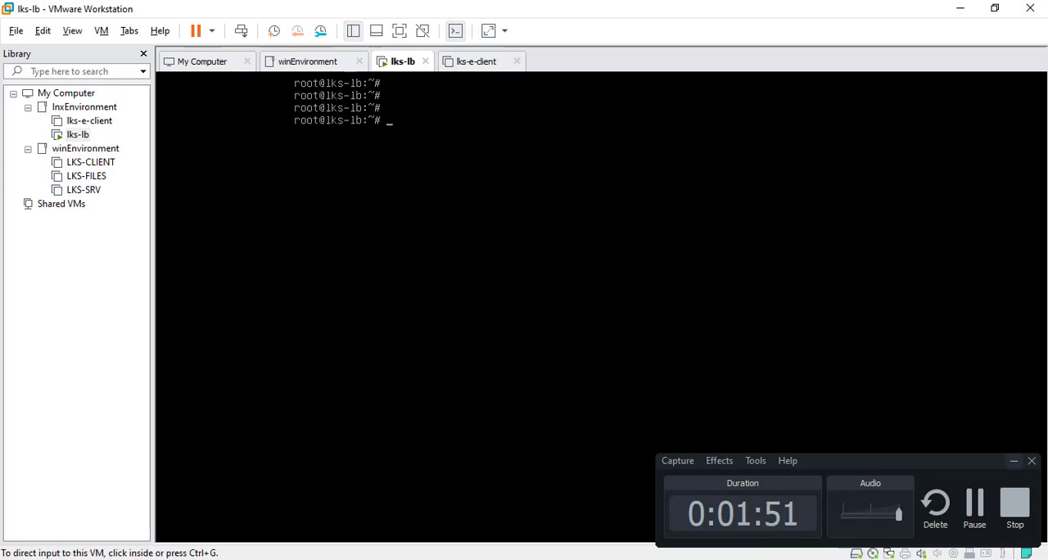
{"action": "left_click", "coordinate": [1014, 461]}
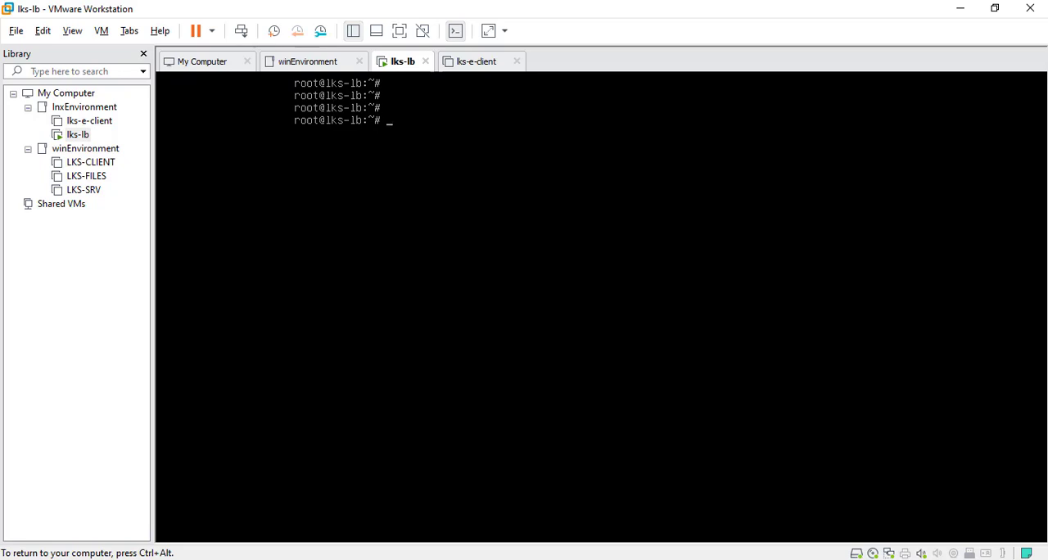
Step: Enter the command apt-cdrom add at the root prompt without running it yet
{"action": "type", "text": "apt-cdrom add"}
Step: Set the VM's CD/DVD image to debian-9.6.0-amd64-DVD-2.iso, override the guest's CD-ROM lock and reconnect the drive
{"action": "key", "text": "ctrl+alt"}
{"action": "key", "text": "ctrl+g"}
{"action": "key", "text": "ctrl+alt"}
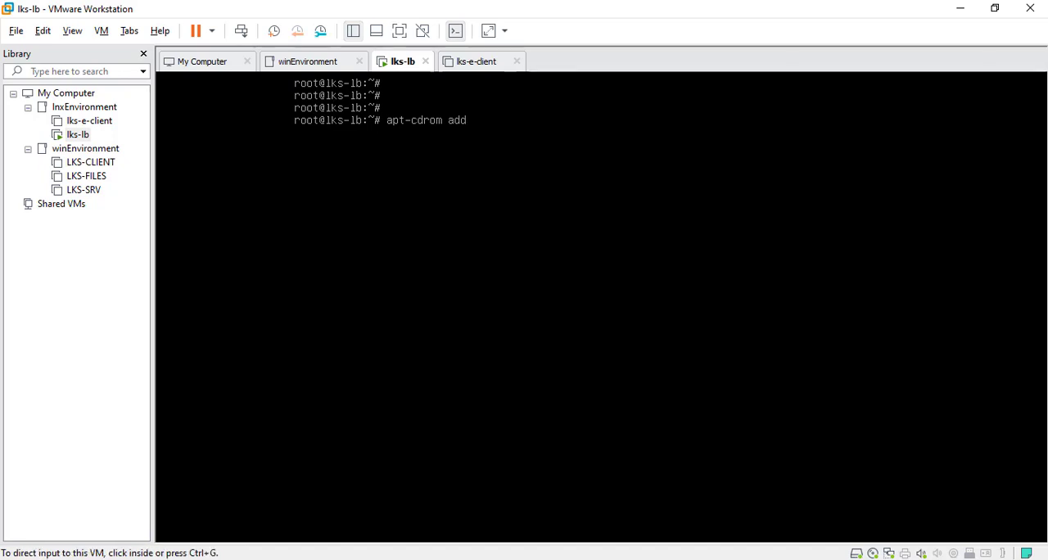
{"action": "left_click", "coordinate": [871, 552]}
{"action": "left_click", "coordinate": [917, 537]}
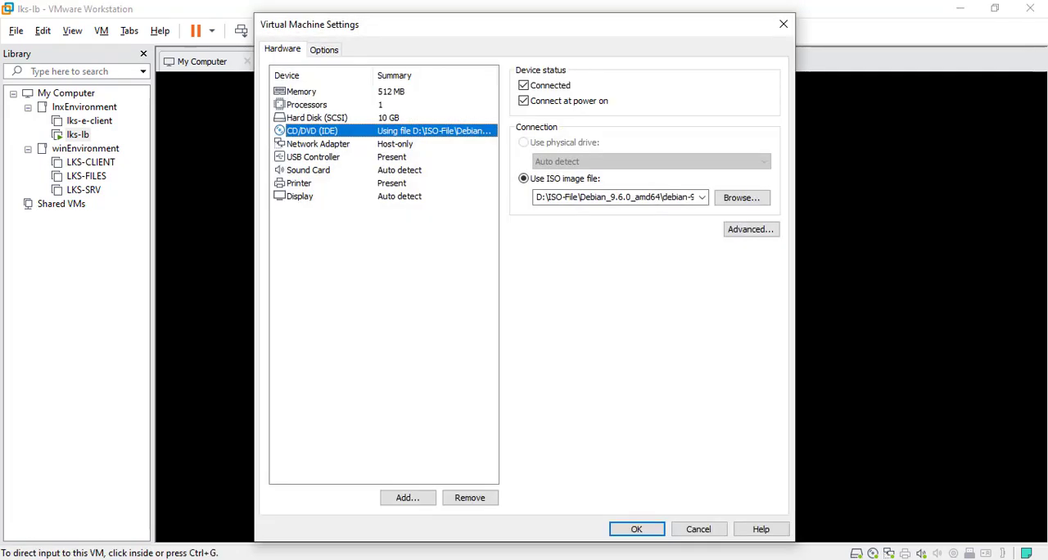
{"action": "left_click", "coordinate": [701, 197]}
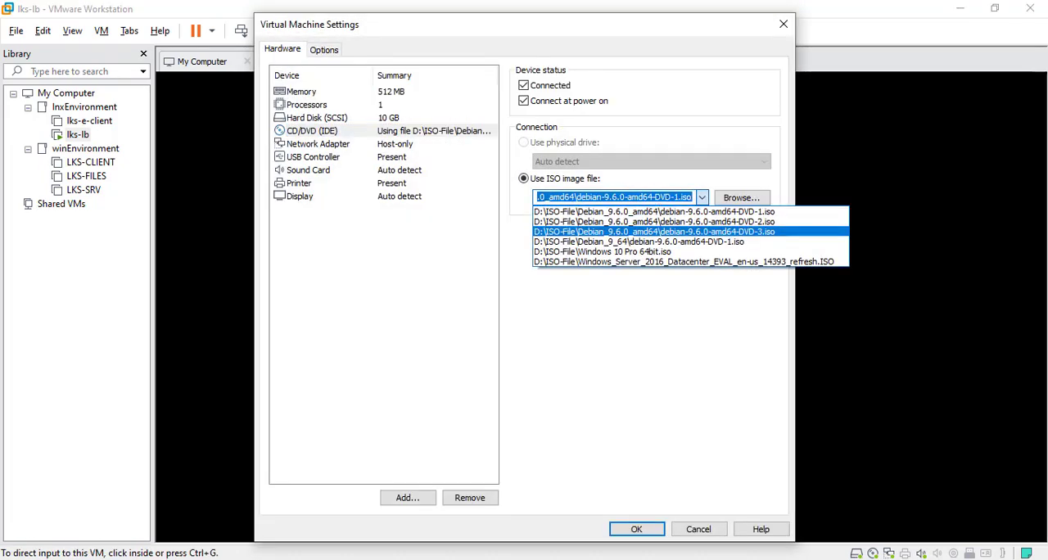
{"action": "left_click", "coordinate": [653, 222]}
{"action": "left_click", "coordinate": [636, 529]}
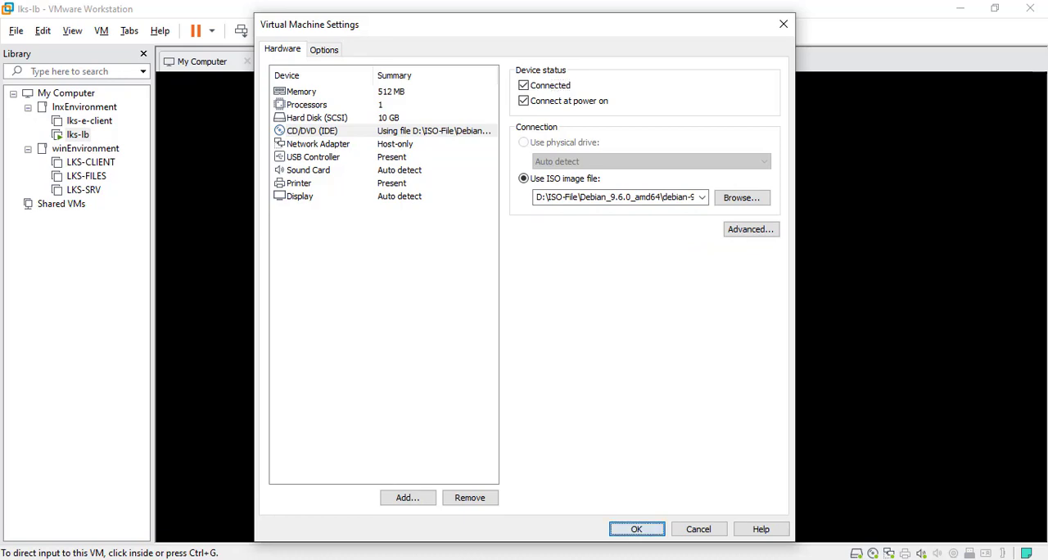
{"action": "left_click", "coordinate": [548, 328]}
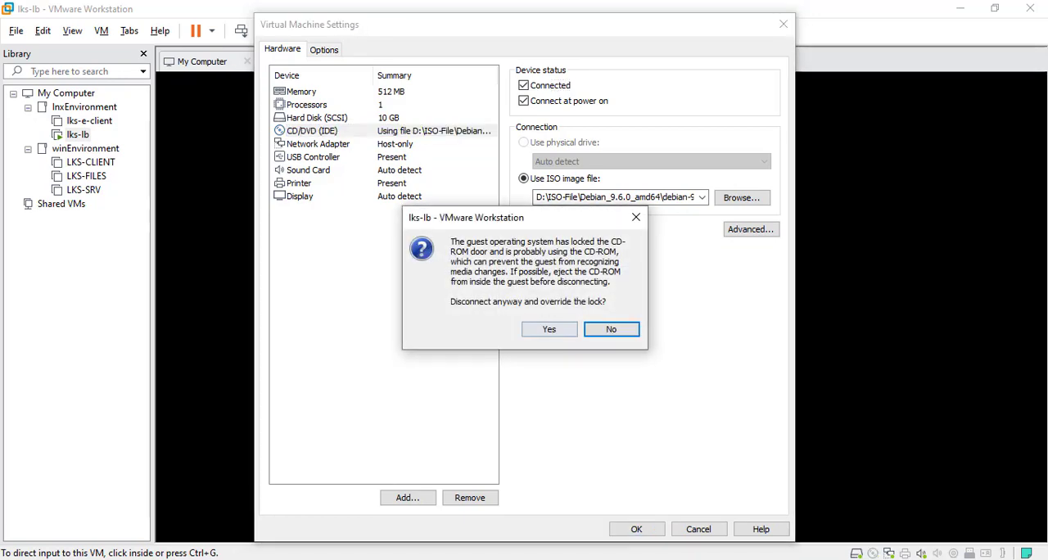
{"action": "left_click", "coordinate": [549, 328]}
{"action": "right_click", "coordinate": [872, 554]}
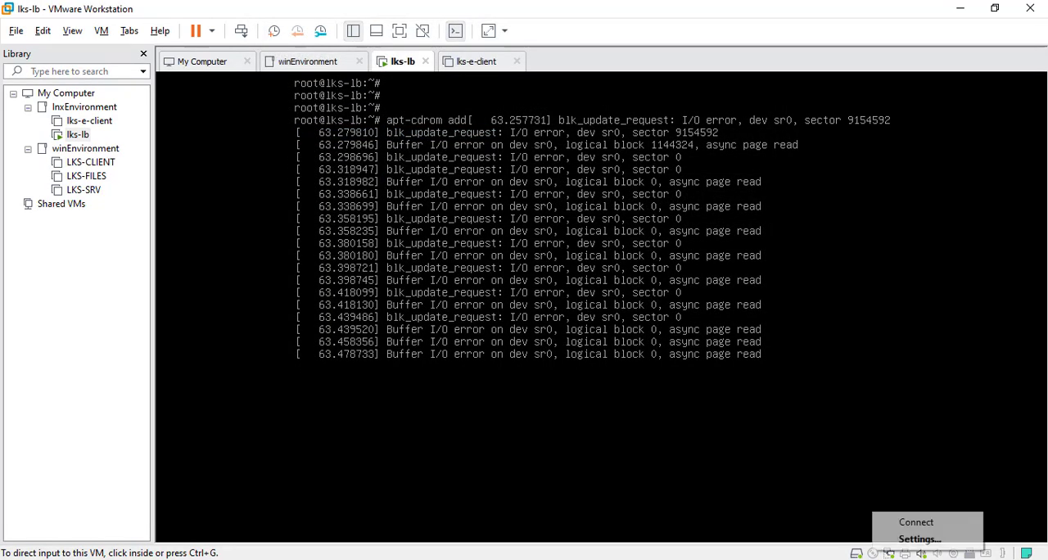
{"action": "left_click", "coordinate": [915, 522]}
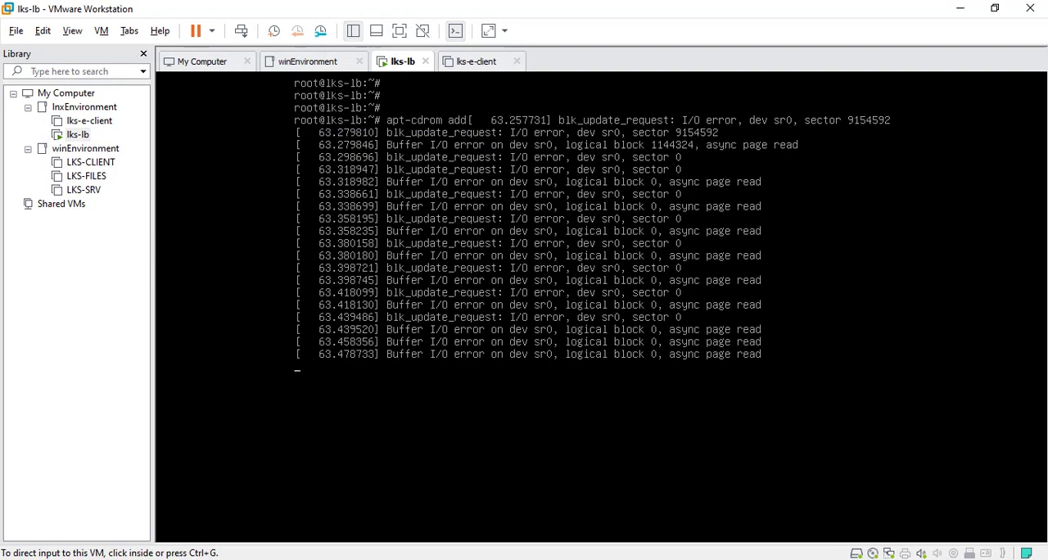
Step: Run the entered apt-cdrom add command to register Debian DVD-2 as a package source
{"action": "key", "text": "ctrl+g"}
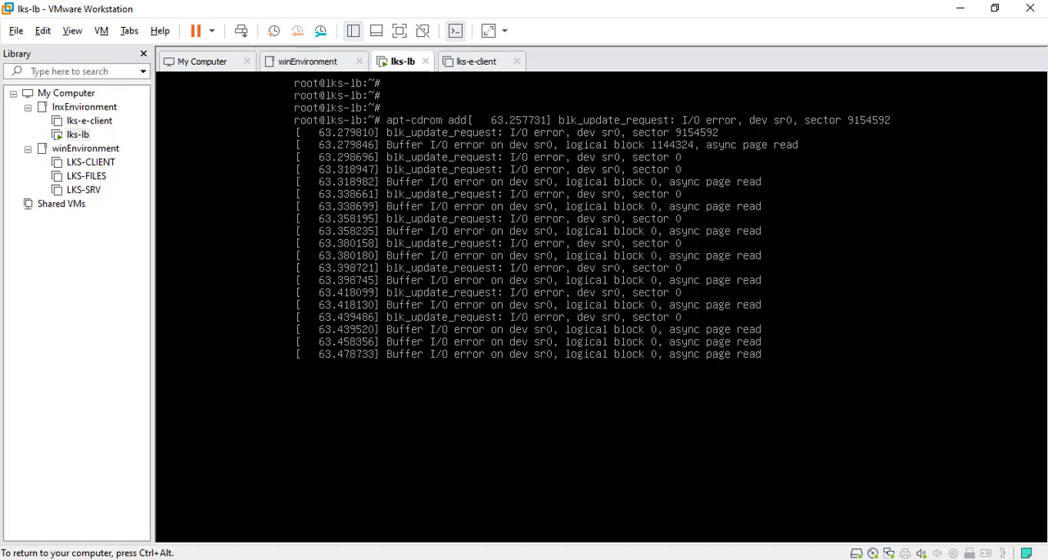
{"action": "key", "text": "Return"}
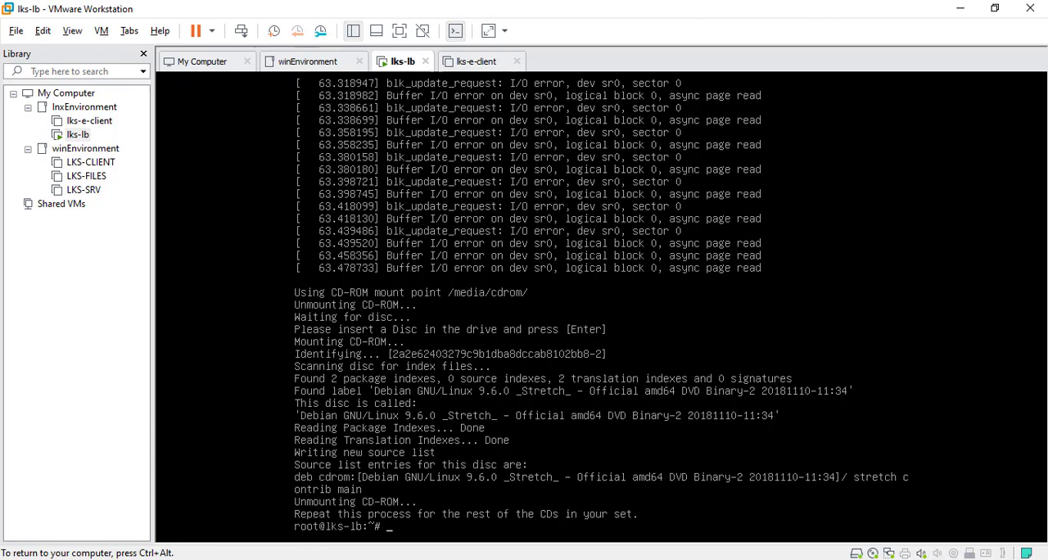
Step: Set the VM's CD/DVD image to debian-9.6.0-amd64-DVD-3.iso and override the guest's CD-ROM lock
{"action": "key", "text": "ctrl+alt"}
{"action": "key", "text": "ctrl+g"}
{"action": "key", "text": "ctrl+alt"}
{"action": "right_click", "coordinate": [874, 553]}
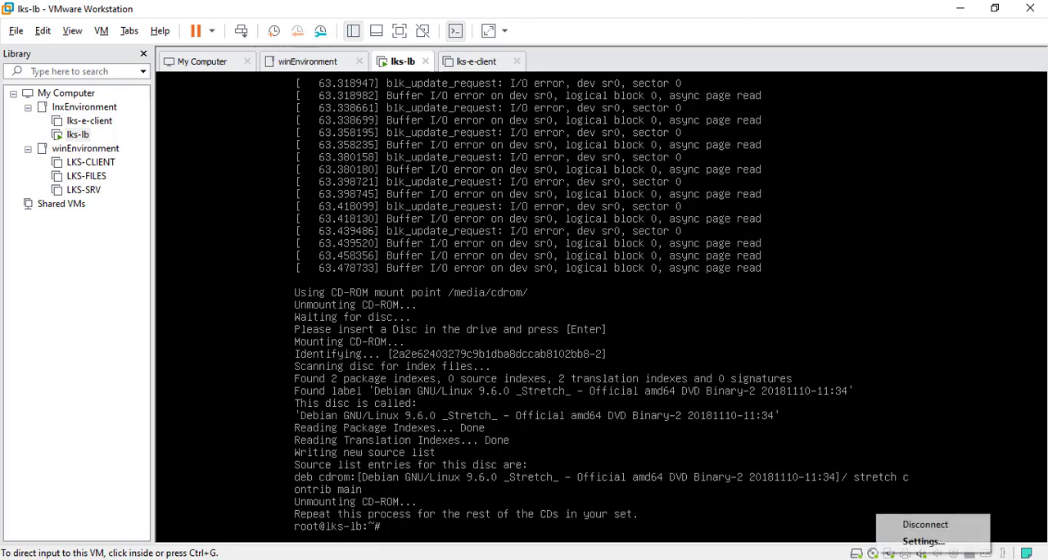
{"action": "left_click", "coordinate": [923, 542]}
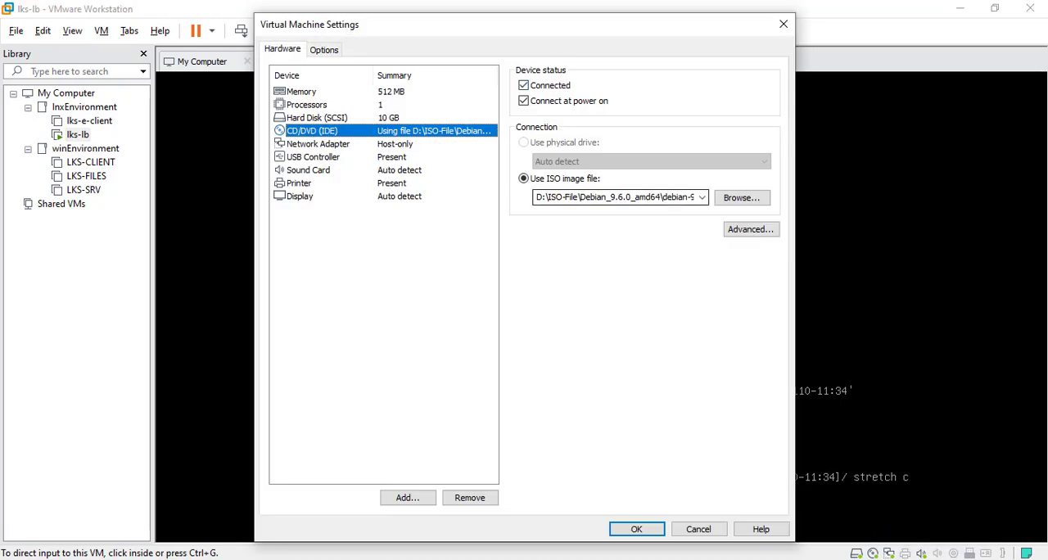
{"action": "left_click", "coordinate": [701, 197]}
{"action": "left_click", "coordinate": [655, 232]}
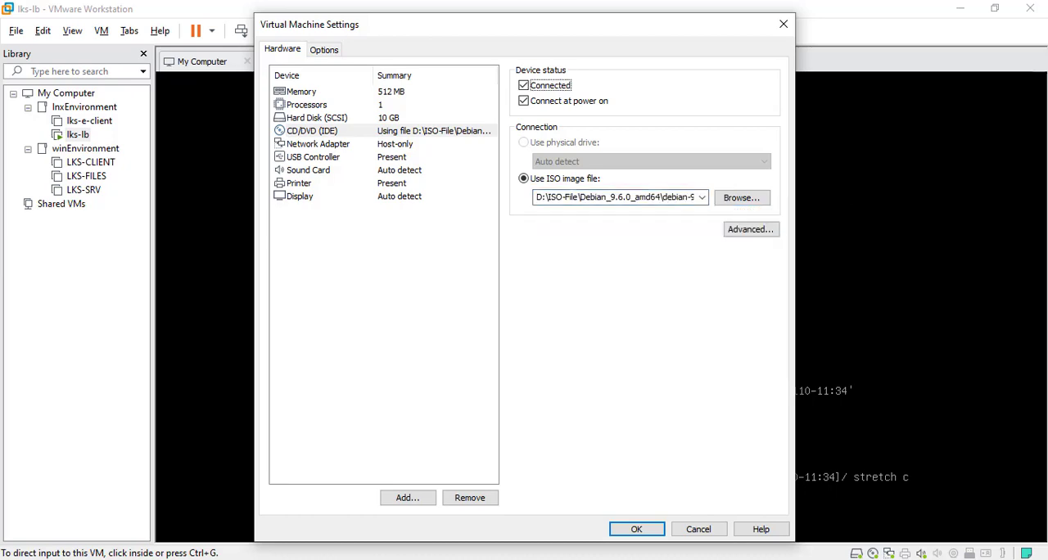
{"action": "left_click", "coordinate": [636, 529]}
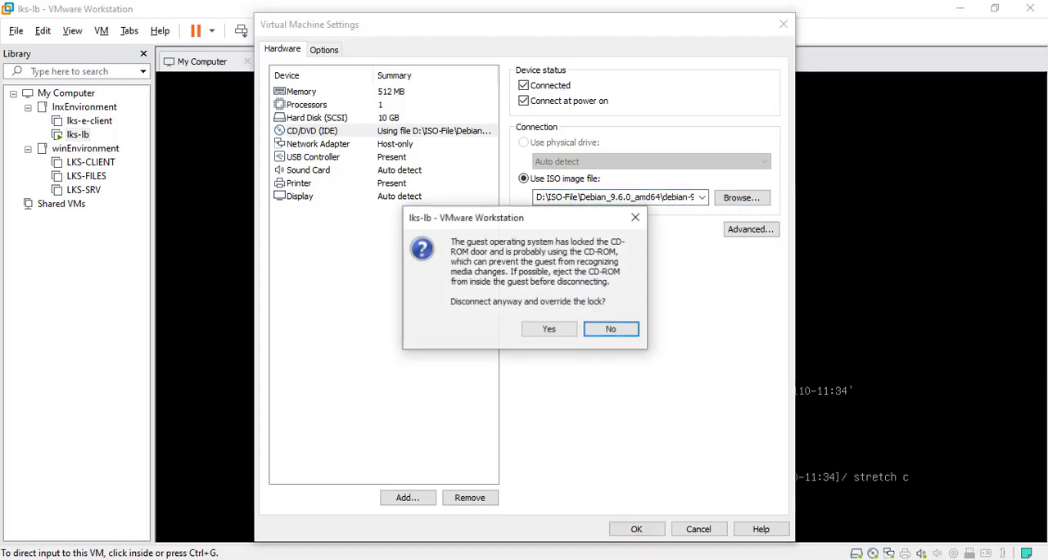
{"action": "left_click", "coordinate": [549, 329]}
{"action": "left_click", "coordinate": [549, 329]}
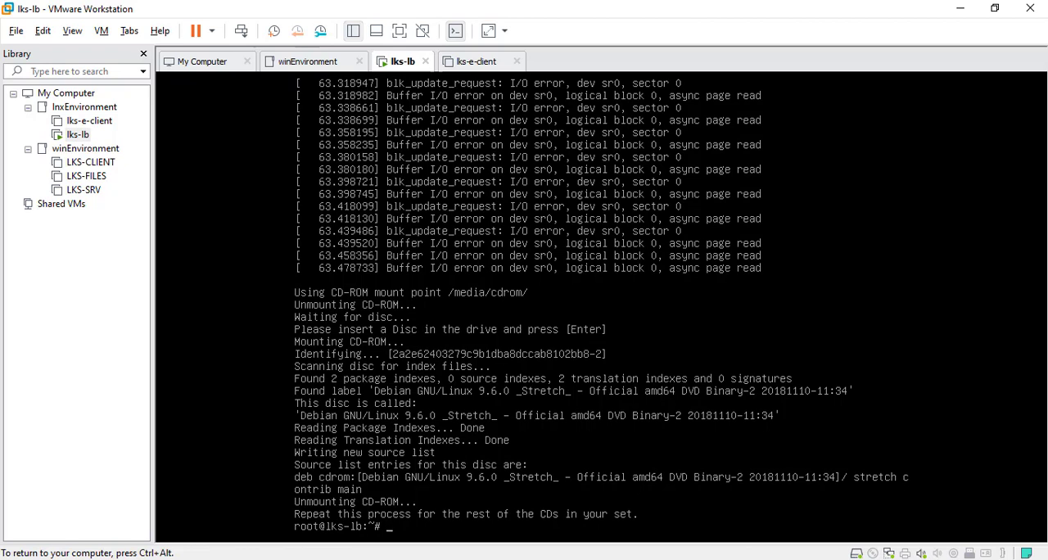
Step: Clear the console and try to register the disc with apt-cdrom add
{"action": "key", "text": "ctrl+l"}
{"action": "key", "text": "Return"}
{"action": "key", "text": "Return"}
{"action": "key", "text": "Up"}
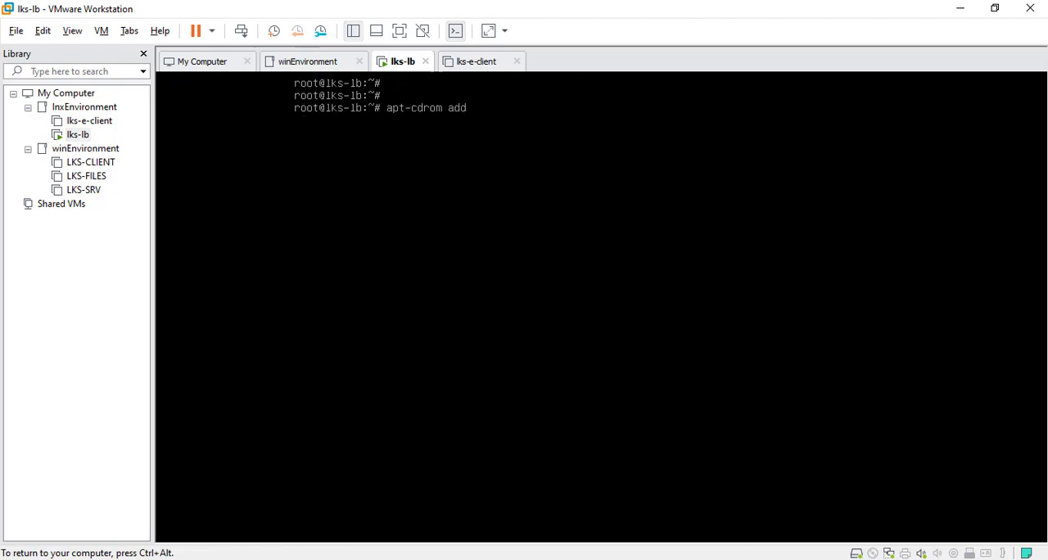
{"action": "key", "text": "Return"}
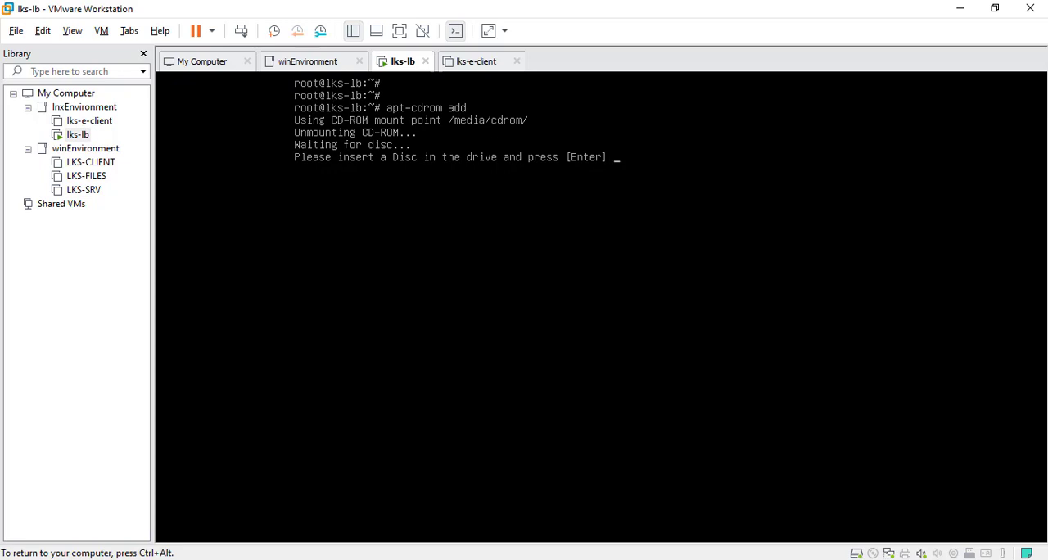
{"action": "key", "text": "Return"}
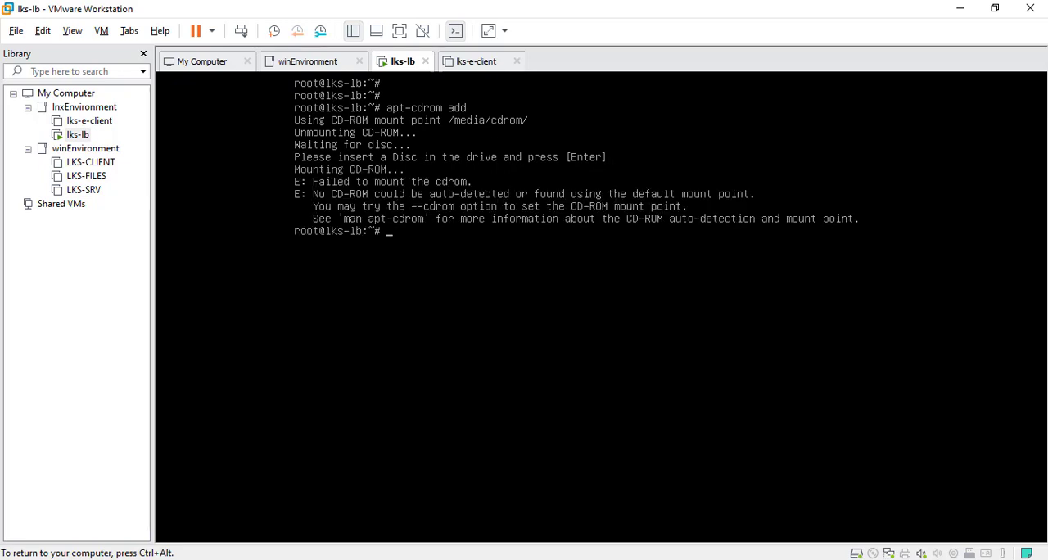
Step: Connect the VM's CD/DVD drive that holds the DVD-3 image
{"action": "key", "text": "ctrl+alt"}
{"action": "left_click", "coordinate": [888, 553]}
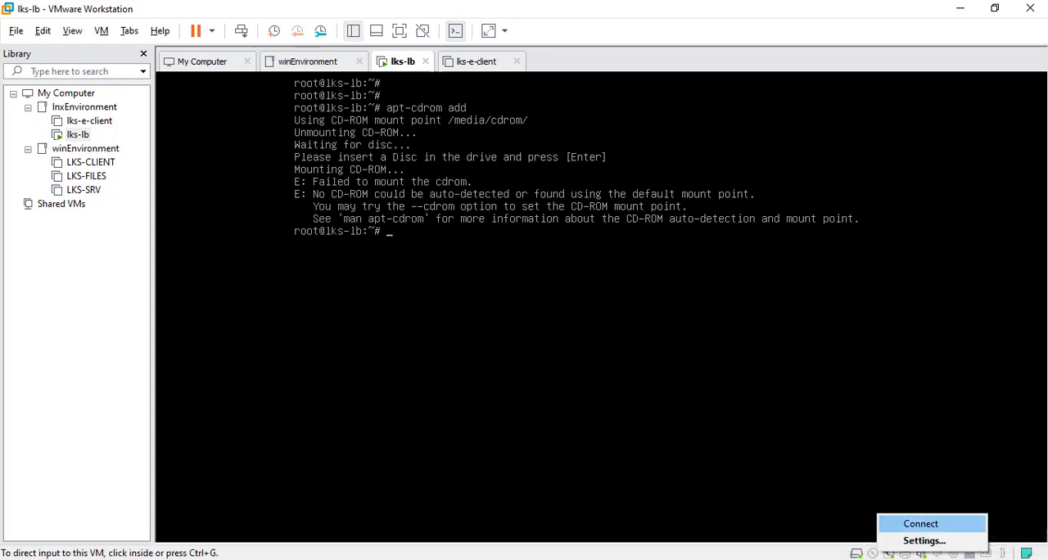
{"action": "left_click", "coordinate": [920, 523]}
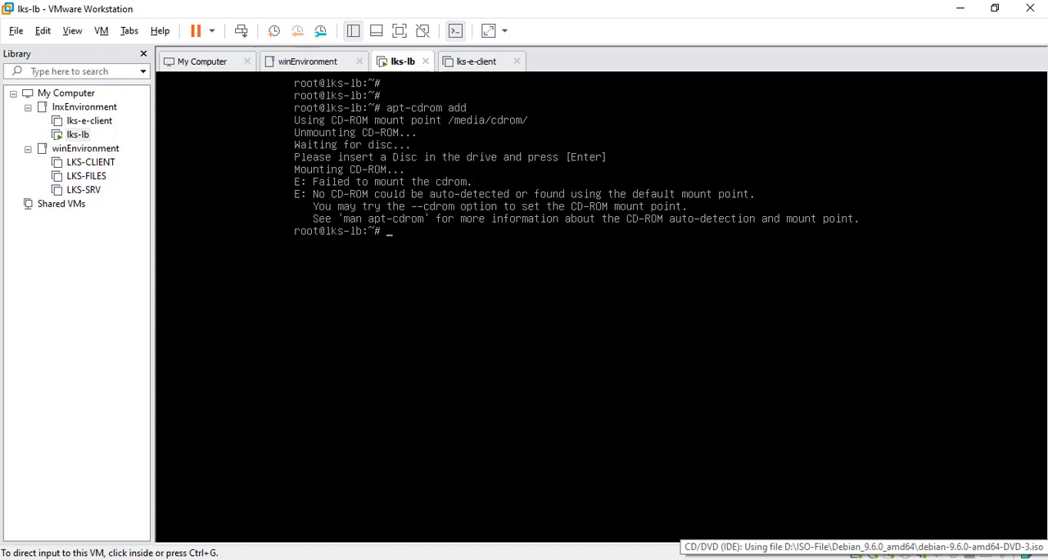
Step: Register Debian DVD-3 as a package source with apt-cdrom add and clear the console
{"action": "key", "text": "ctrl+g"}
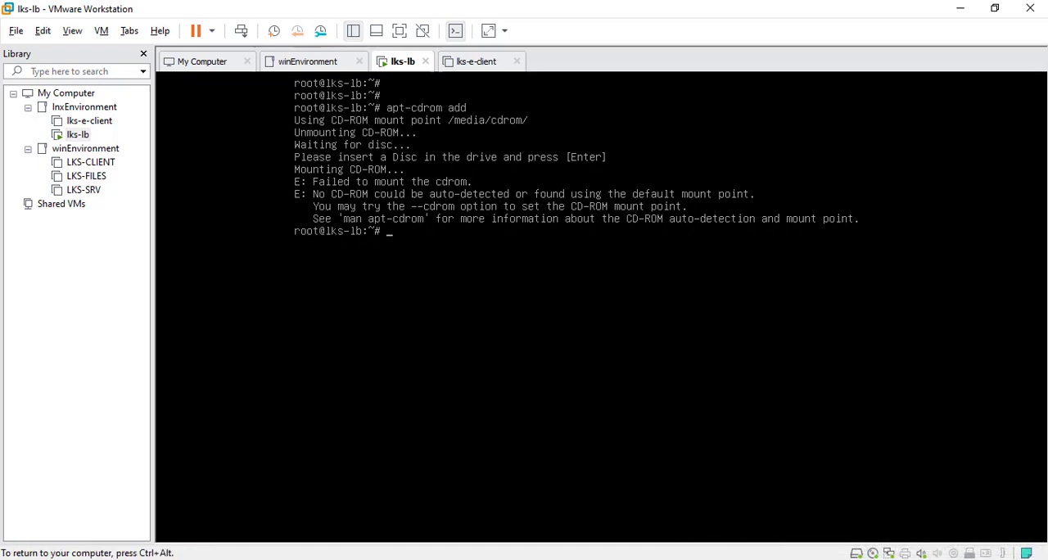
{"action": "key", "text": "Up"}
{"action": "key", "text": "Return"}
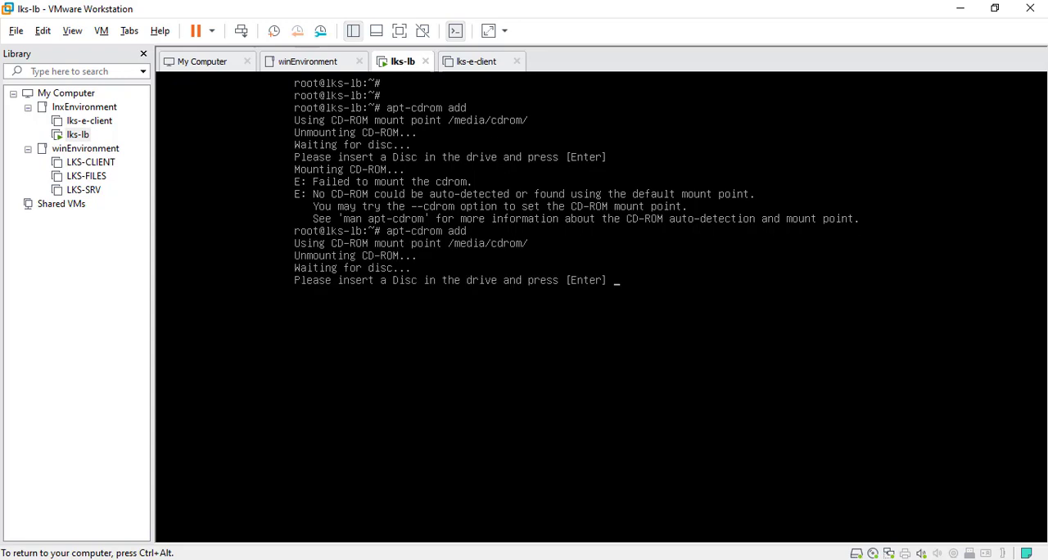
{"action": "key", "text": "Return"}
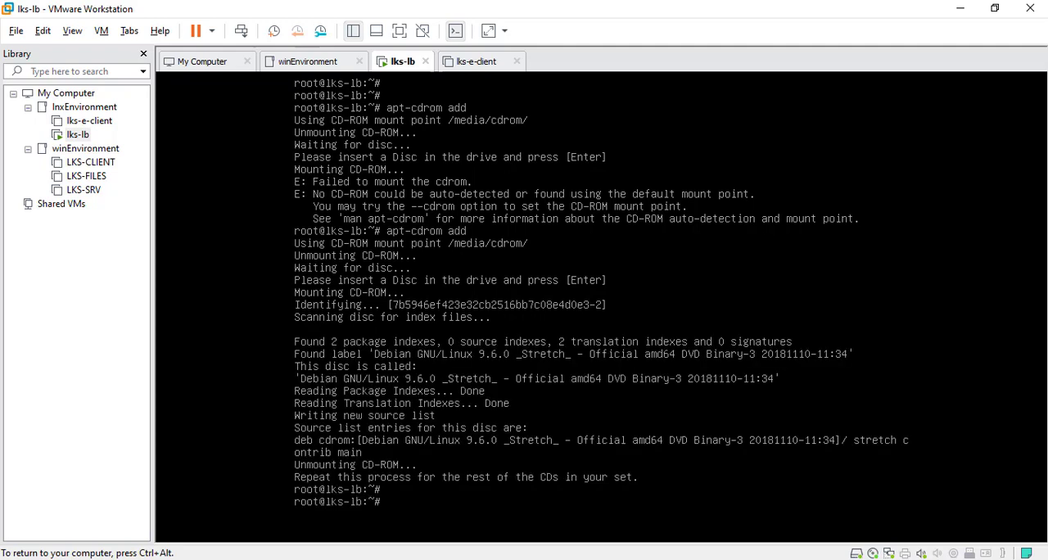
{"action": "key", "text": "ctrl+l"}
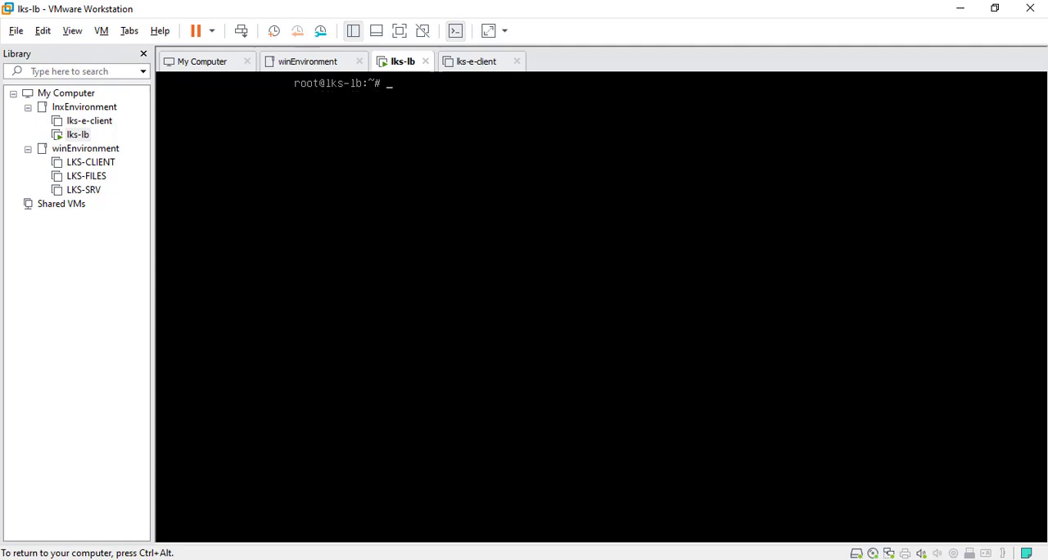
{"action": "key", "text": "Return"}
{"action": "key", "text": "Return"}
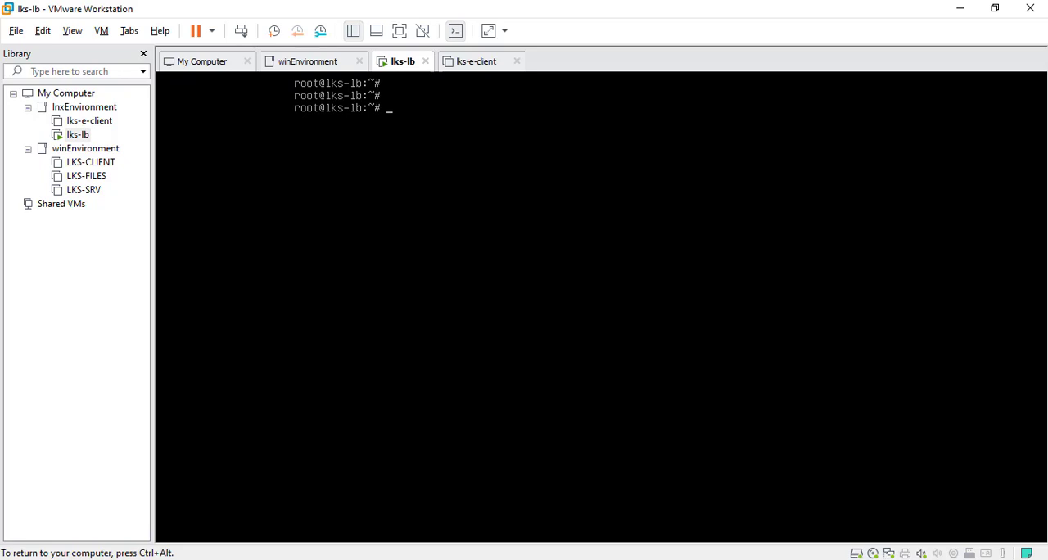
Step: Refresh the package lists with apt-get update and clear the console
{"action": "type", "text": "apt-"}
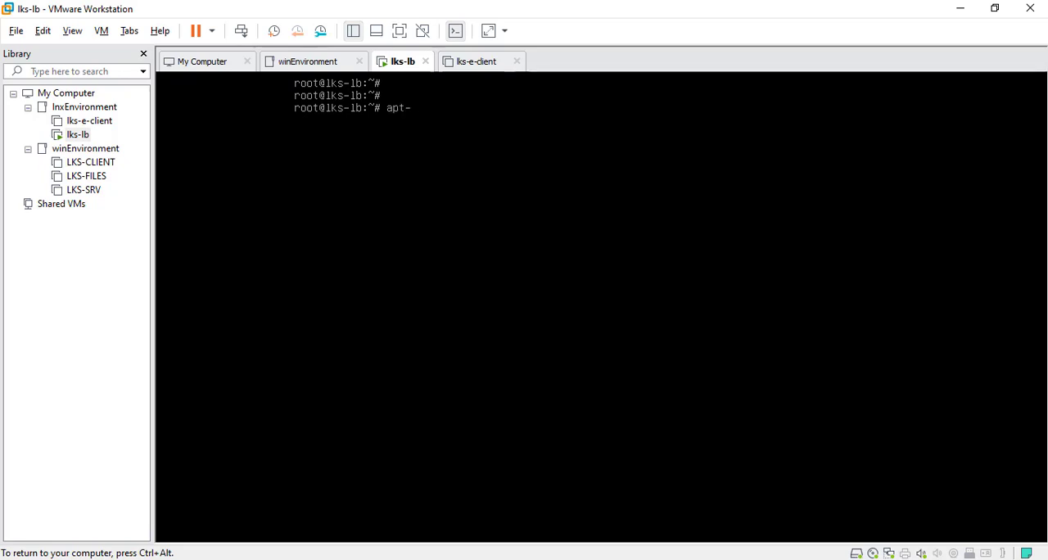
{"action": "type", "text": "get uo"}
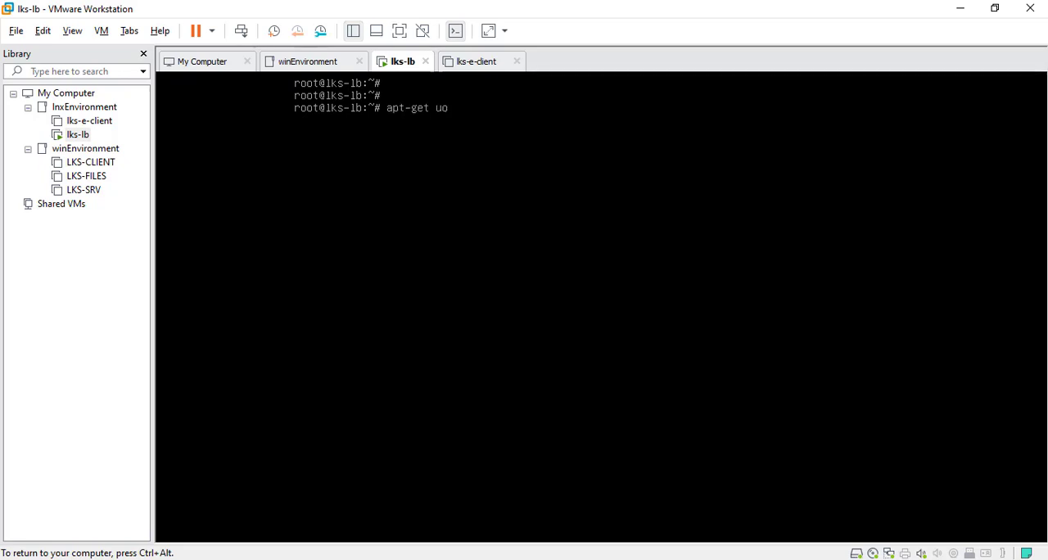
{"action": "key", "text": "BackSpace"}
{"action": "type", "text": "pdate"}
{"action": "key", "text": "Return"}
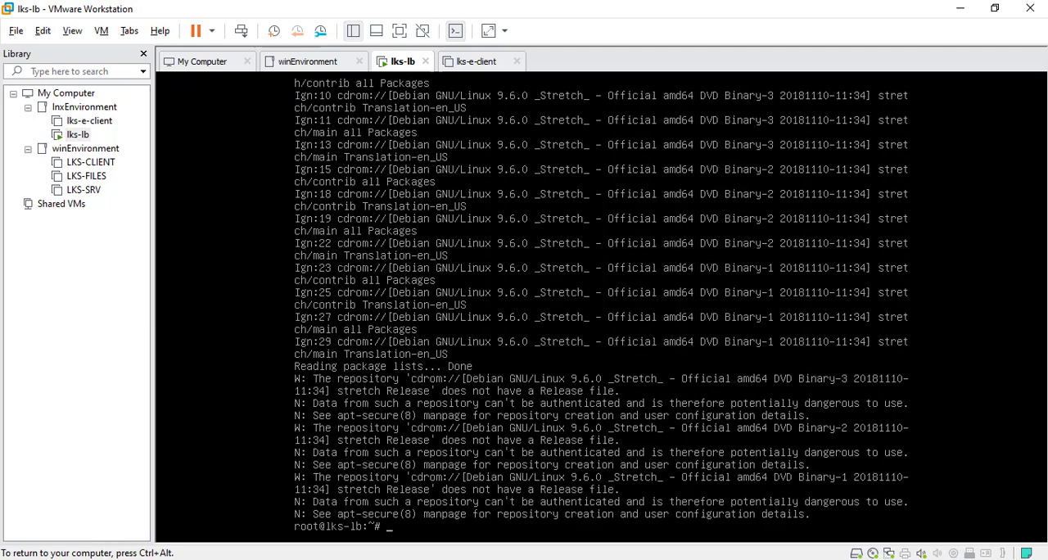
{"action": "key", "text": "ctrl+l"}
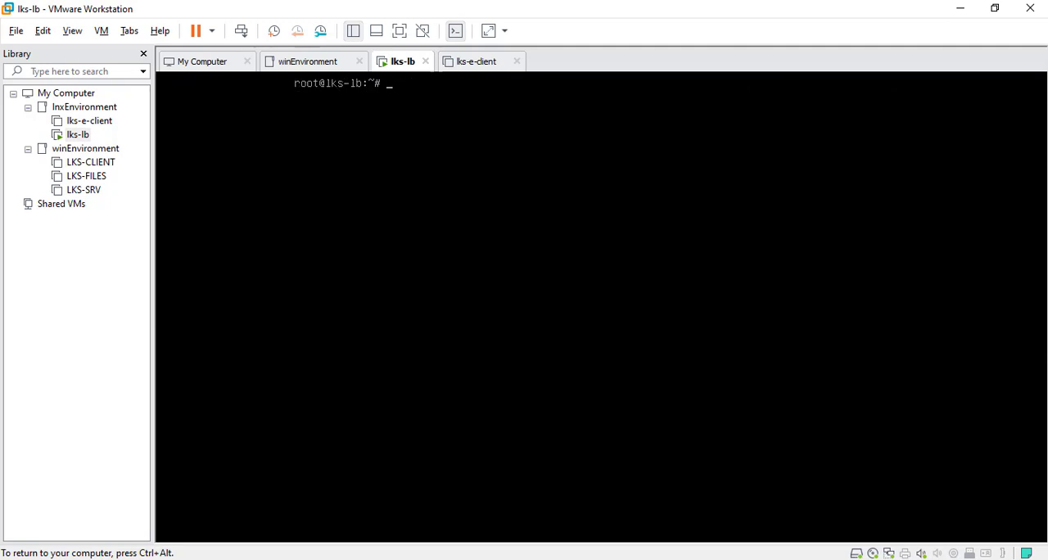
Step: Switch to the task PDF in Adobe Reader and highlight the Install System Tools bullet on page 4
{"action": "key", "text": "ctrl+alt"}
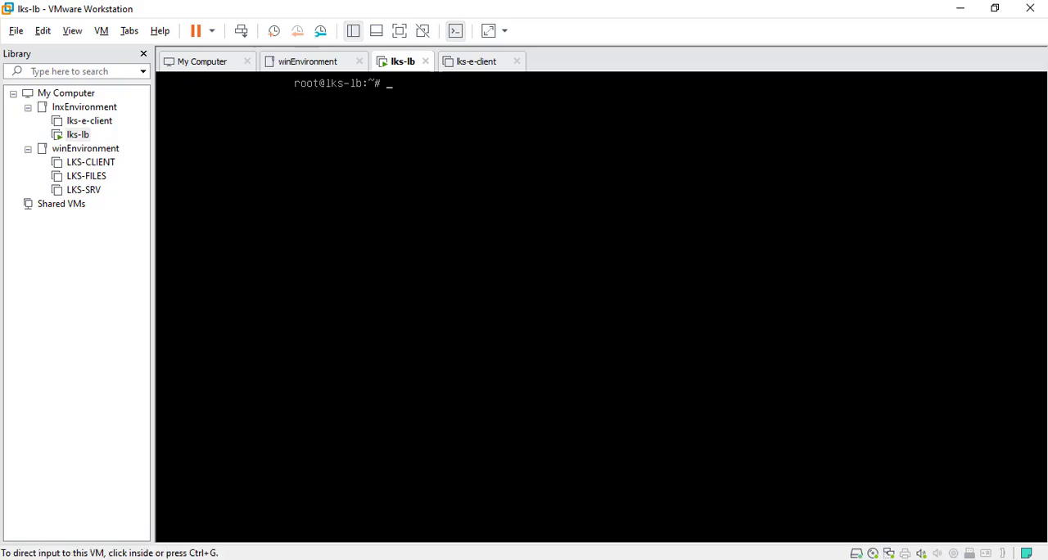
{"action": "key", "text": "alt+Tab"}
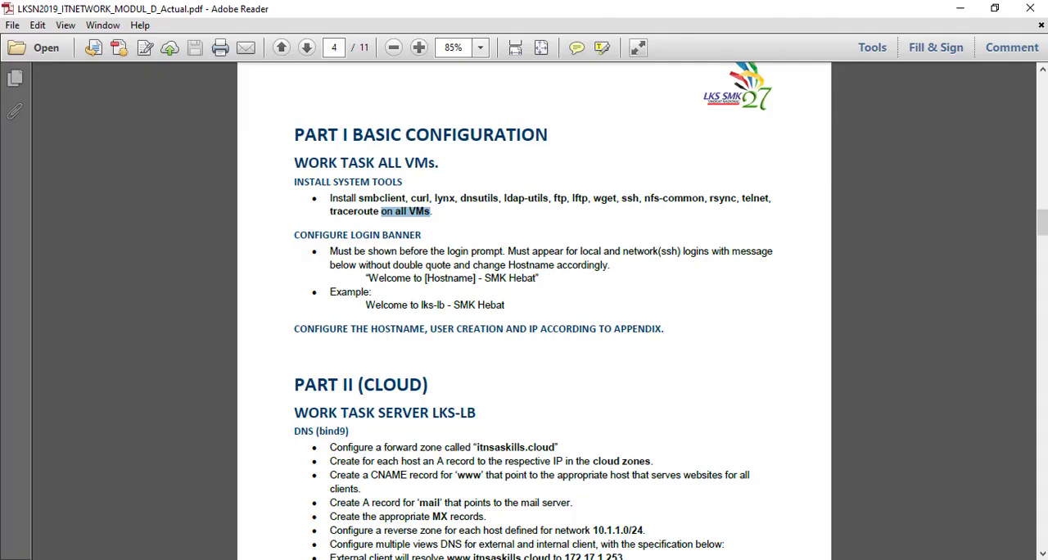
{"action": "left_click_drag", "start_coordinate": [314, 199], "coordinate": [431, 212]}
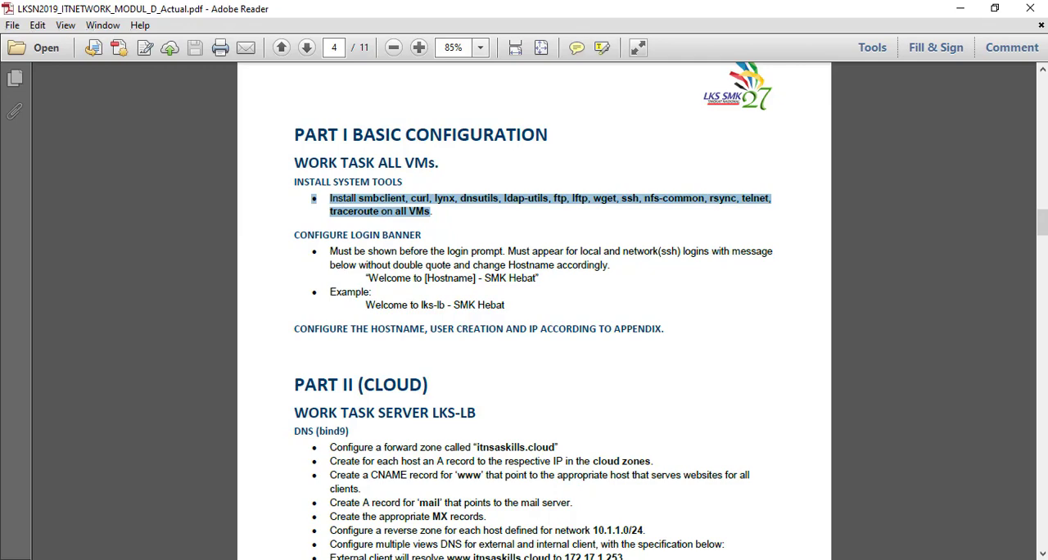
Step: Return to the lks-lb console in VMware Workstation and begin the command apt -y install dnsutils
{"action": "key", "text": "alt+Tab"}
{"action": "key", "text": "ctrl+g"}
{"action": "type", "text": "apt"}
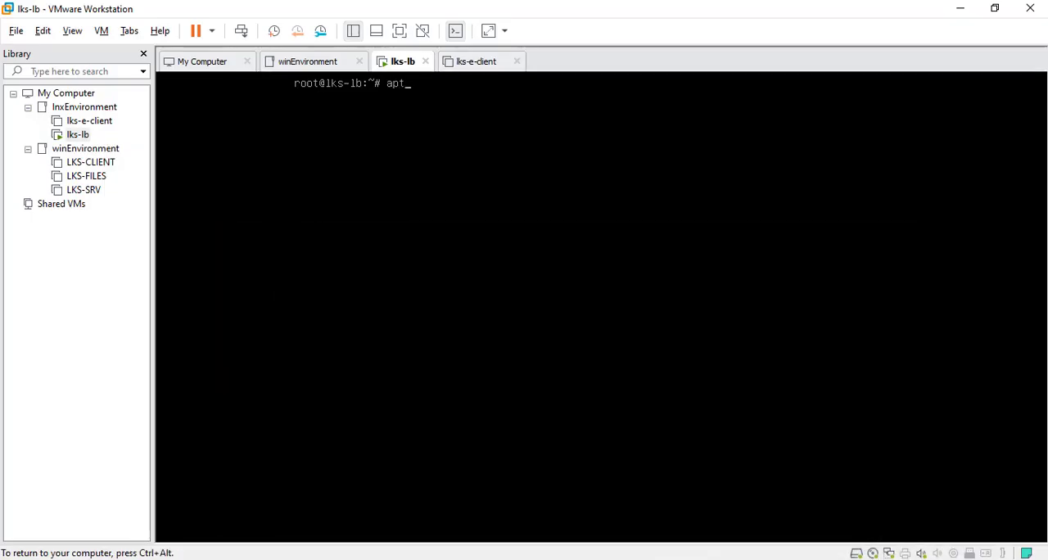
{"action": "type", "text": "-get "}
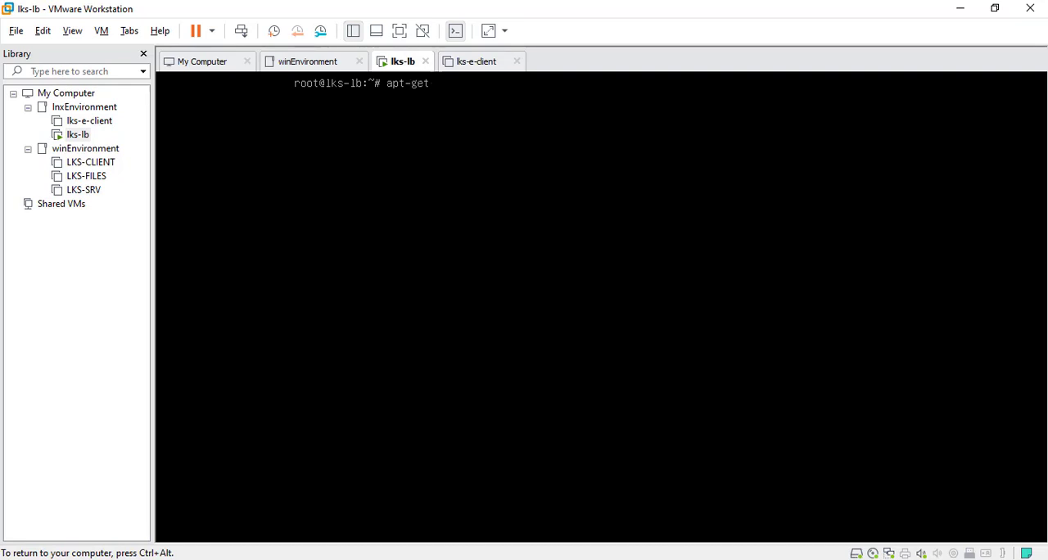
{"action": "type", "text": "om"}
{"action": "key", "text": "BackSpace"}
{"action": "key", "text": "BackSpace"}
{"action": "type", "text": "install"}
{"action": "key", "text": "BackSpace"}
{"action": "key", "text": "BackSpace"}
{"action": "key", "text": "BackSpace"}
{"action": "key", "text": "BackSpace"}
{"action": "key", "text": "BackSpace"}
{"action": "key", "text": "BackSpace"}
{"action": "key", "text": "BackSpace"}
{"action": "key", "text": "BackSpace"}
{"action": "key", "text": "BackSpace"}
{"action": "key", "text": "BackSpace"}
{"action": "key", "text": "BackSpace"}
{"action": "type", "text": "-y install dnsutils "}
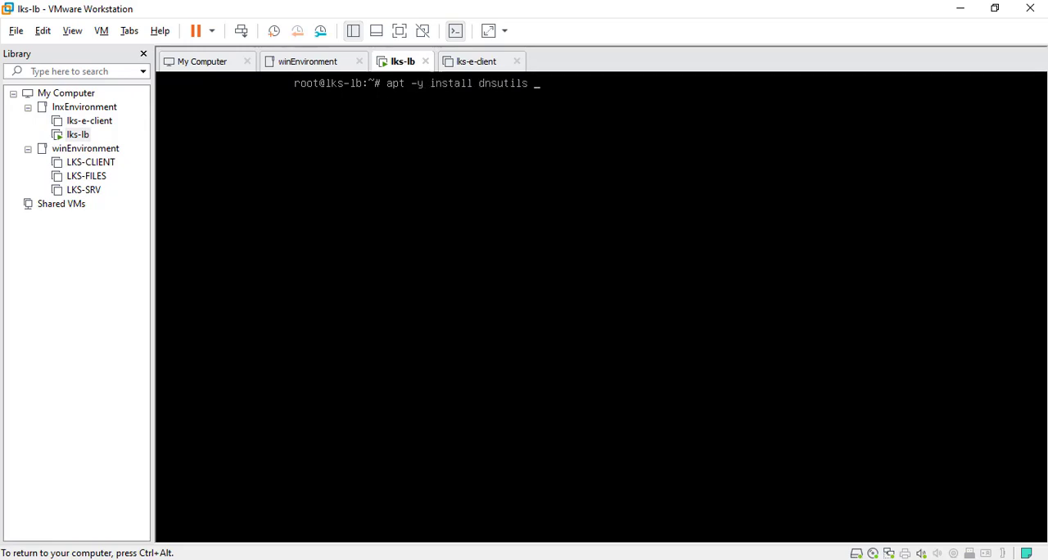
{"action": "type", "text": "lin"}
Step: Add lynx to the install command and clear the completion suggestions from the console
{"action": "key", "text": "Tab"}
{"action": "key", "text": "Tab"}
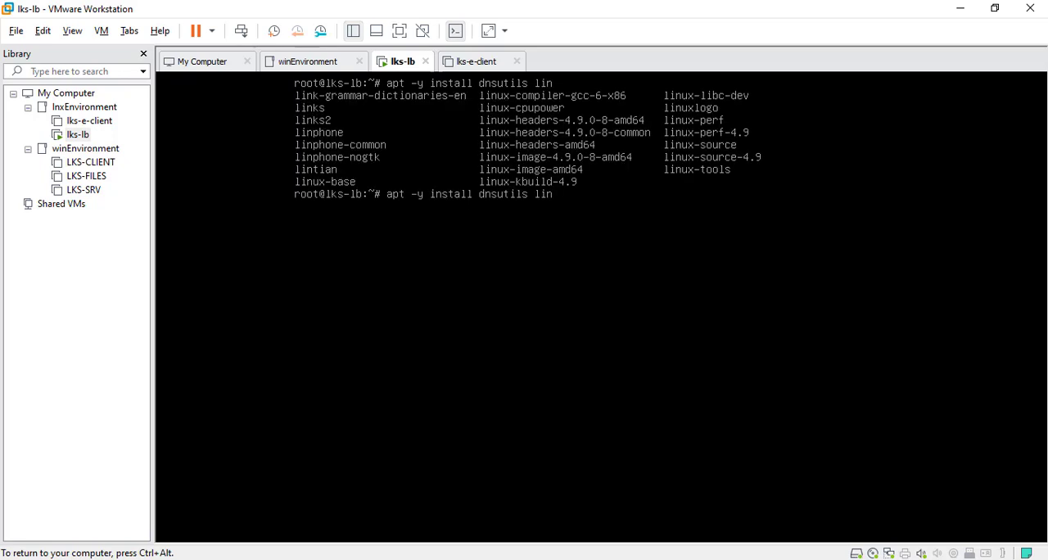
{"action": "key", "text": "BackSpace"}
{"action": "key", "text": "BackSpace"}
{"action": "type", "text": "ynx"}
{"action": "key", "text": "ctrl+l"}
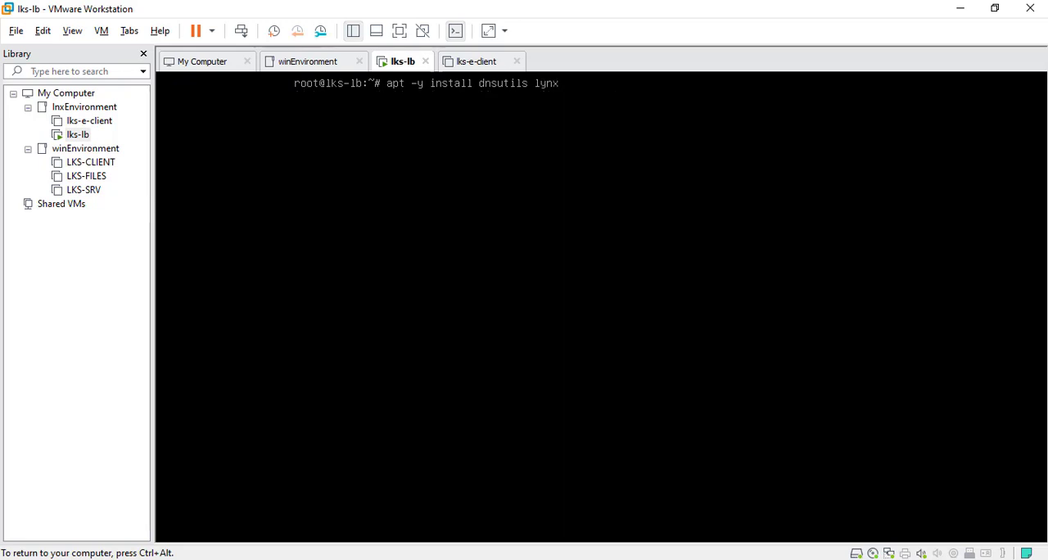
Step: Append curl, net-tools, telnet and smbclient to the package list of the install command
{"action": "type", "text": "curl"}
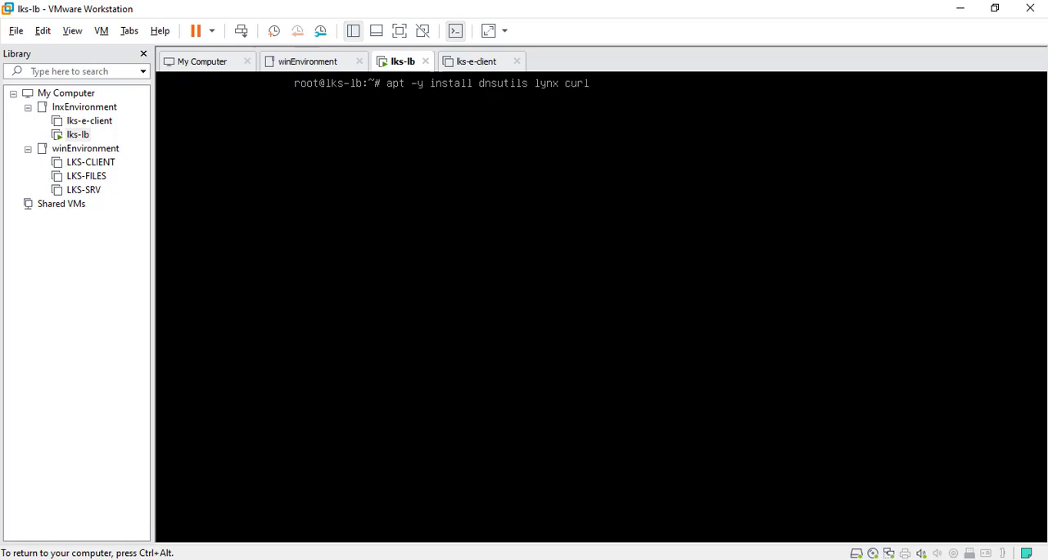
{"action": "type", "text": " net-tools"}
{"action": "type", "text": "telnet smbclient"}
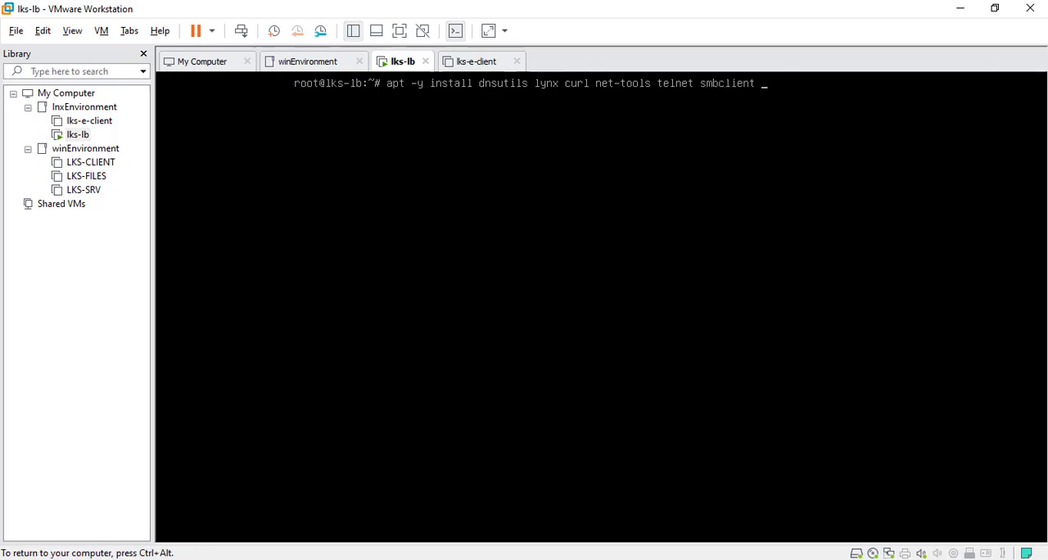
Step: Recheck the required tools in the task PDF, append ssh to the install command in lks-lb and run it
{"action": "key", "text": "ctrl+alt"}
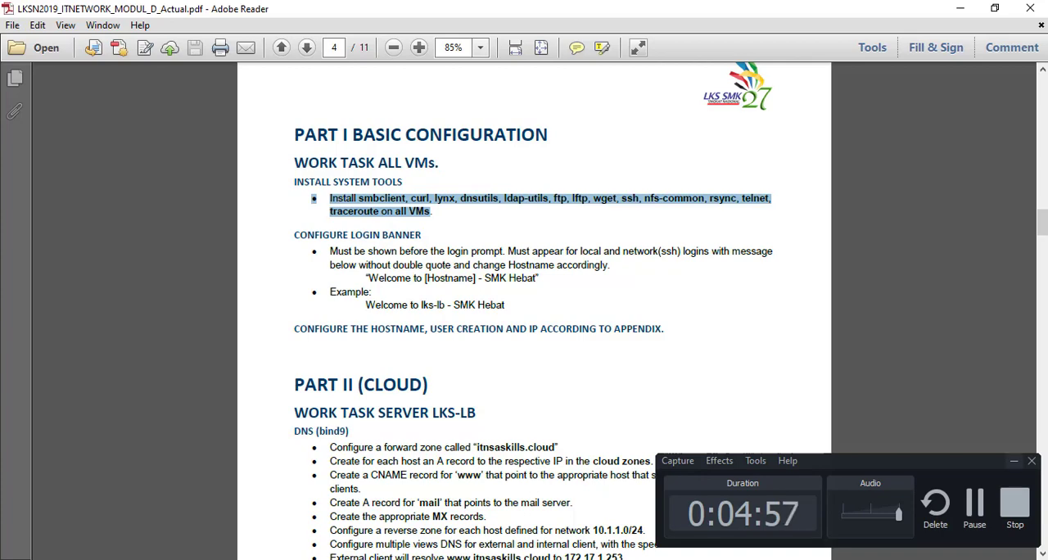
{"action": "left_click", "coordinate": [512, 558]}
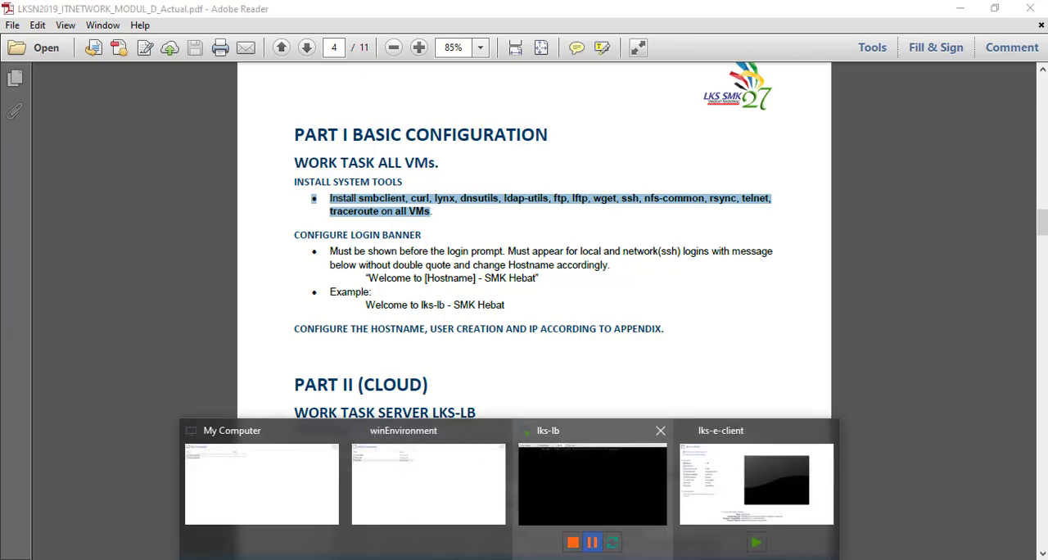
{"action": "left_click", "coordinate": [591, 484]}
{"action": "left_click", "coordinate": [591, 475]}
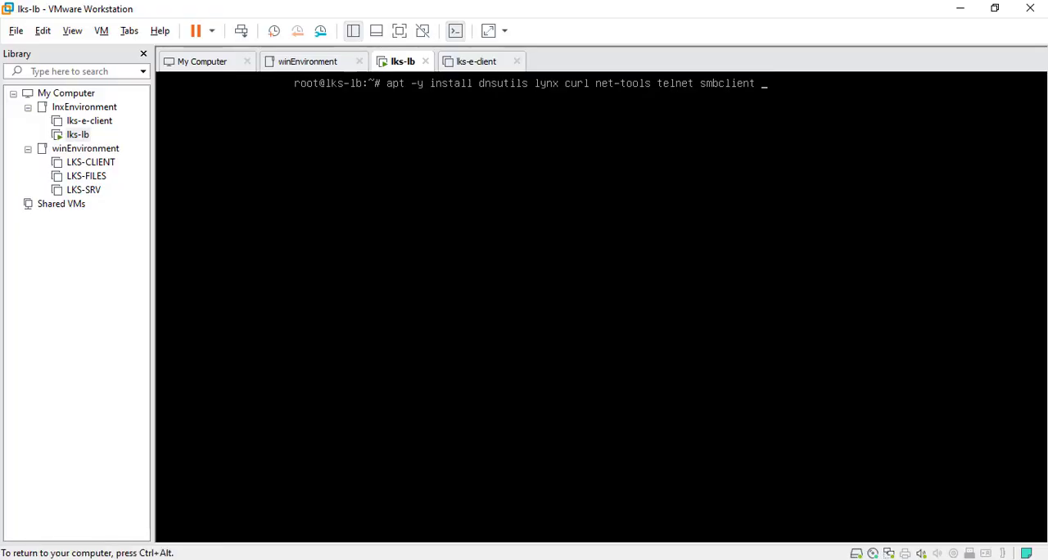
{"action": "type", "text": "ssh"}
{"action": "key", "text": "Return"}
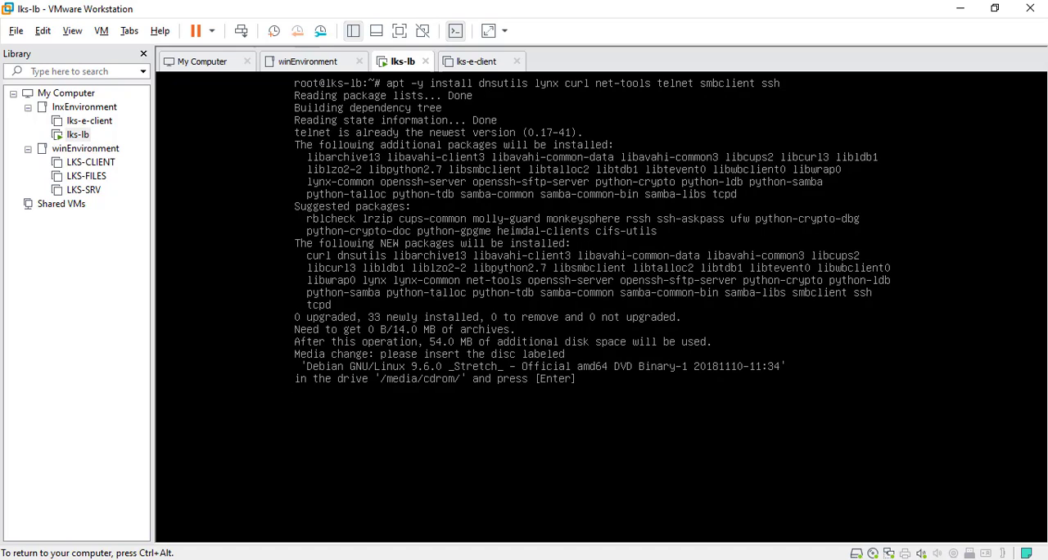
Step: Set the VM's CD/DVD image to Debian_9.6.0_amd64\debian-9.6.0-amd64-DVD-1.iso and override the guest's CD-ROM lock
{"action": "key", "text": "super"}
{"action": "key", "text": "ctrl+alt"}
{"action": "key", "text": "ctrl+alt"}
{"action": "key", "text": "ctrl+alt"}
{"action": "key", "text": "ctrl+alt"}
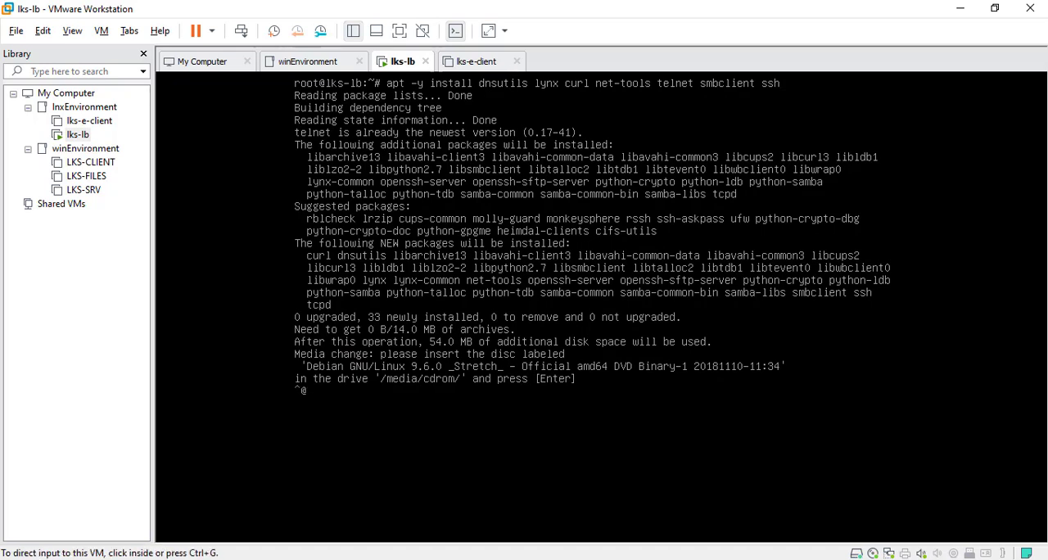
{"action": "key", "text": "ctrl+alt"}
{"action": "right_click", "coordinate": [874, 552]}
{"action": "left_click", "coordinate": [923, 537]}
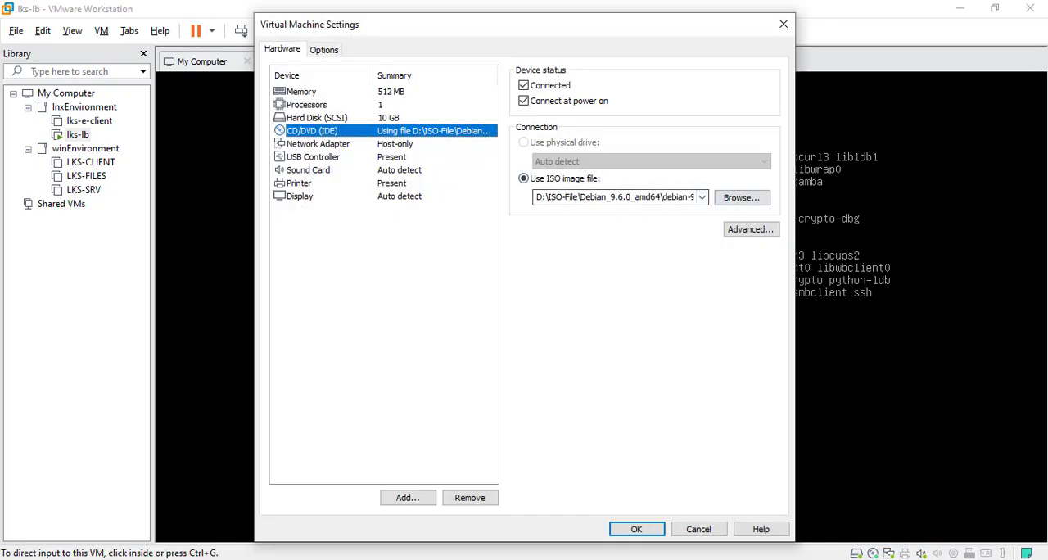
{"action": "left_click", "coordinate": [701, 197]}
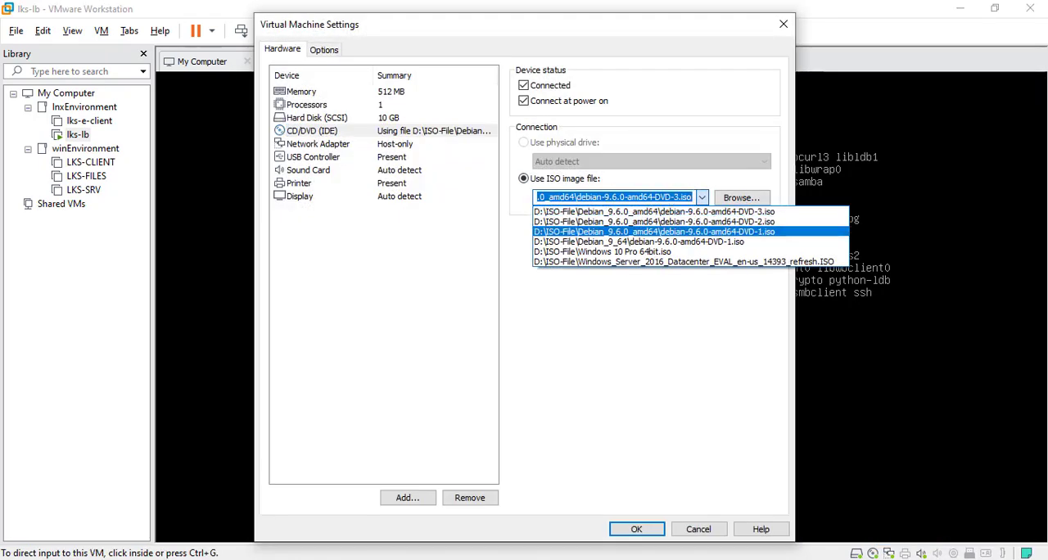
{"action": "left_click", "coordinate": [653, 232]}
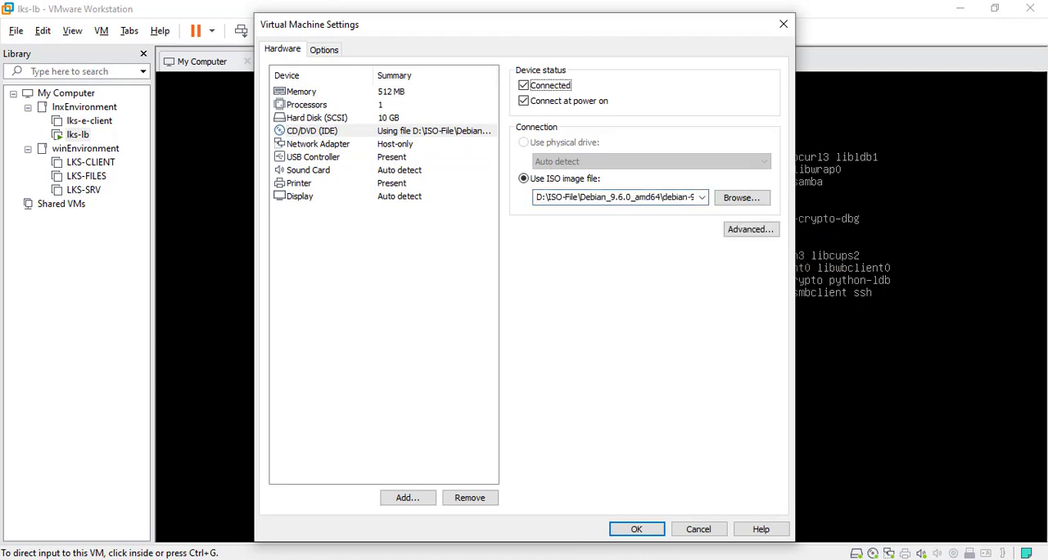
{"action": "left_click", "coordinate": [637, 529]}
{"action": "left_click", "coordinate": [547, 326]}
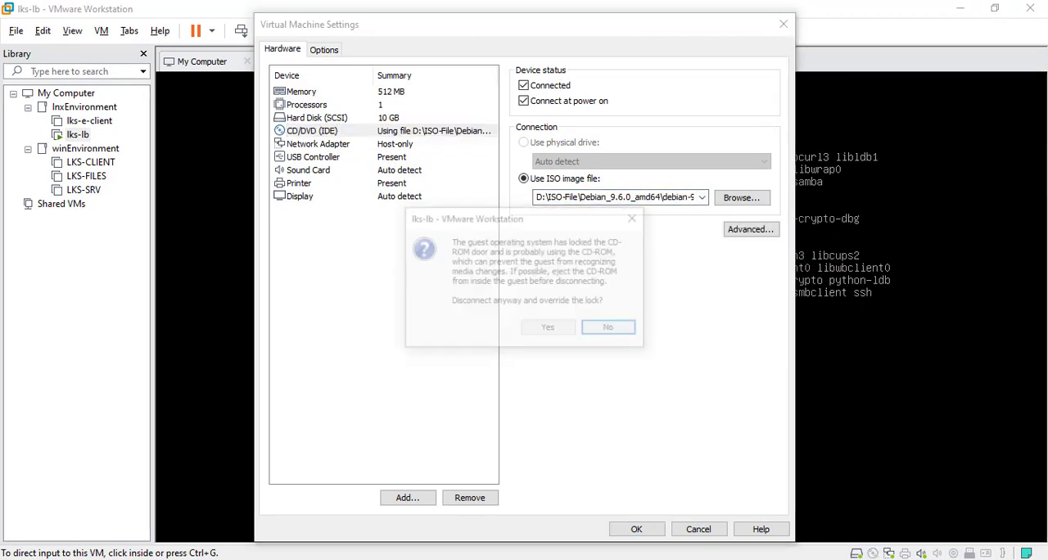
{"action": "left_click", "coordinate": [548, 327]}
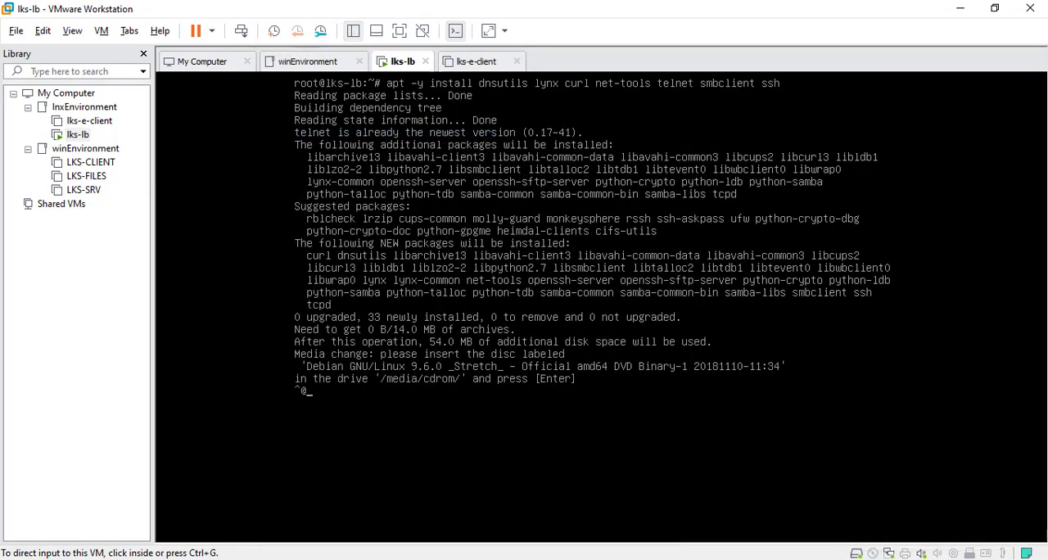
Step: Connect the VM's CD/DVD drive that holds the DVD-1 image and continue the package installation
{"action": "left_click", "coordinate": [872, 554]}
{"action": "left_click", "coordinate": [912, 522]}
{"action": "left_click", "coordinate": [851, 459]}
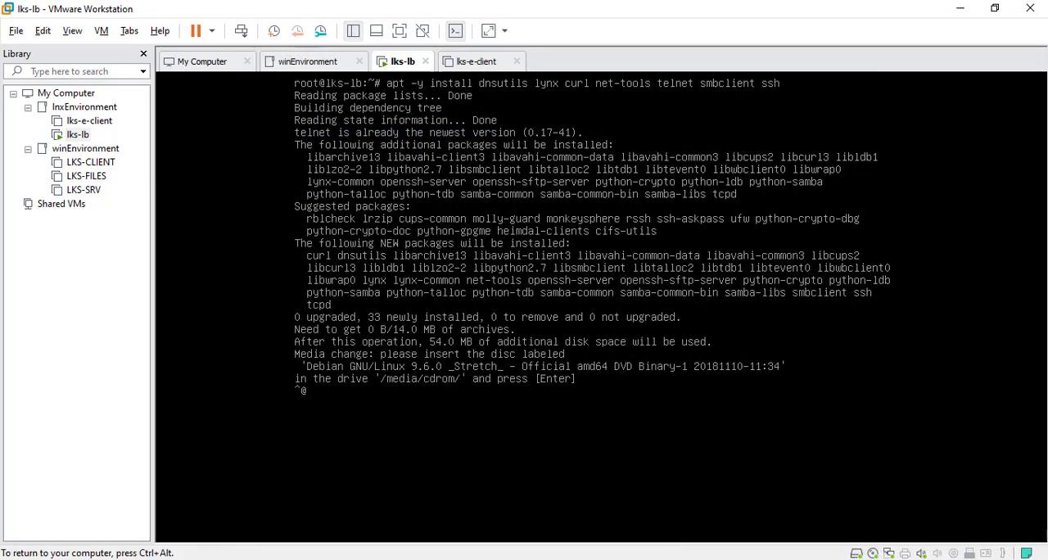
{"action": "key", "text": "Return"}
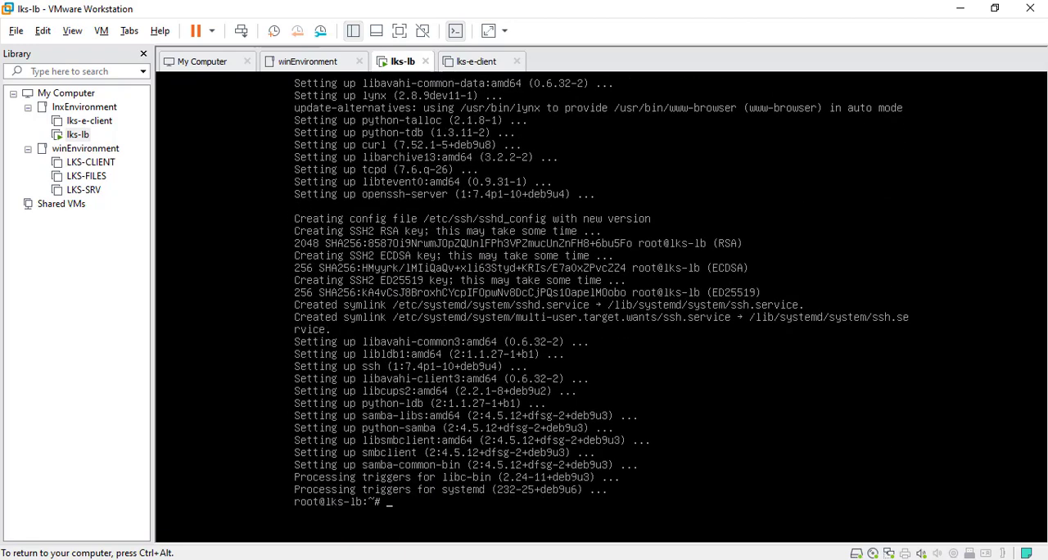
{"action": "key", "text": "ctrl+alt"}
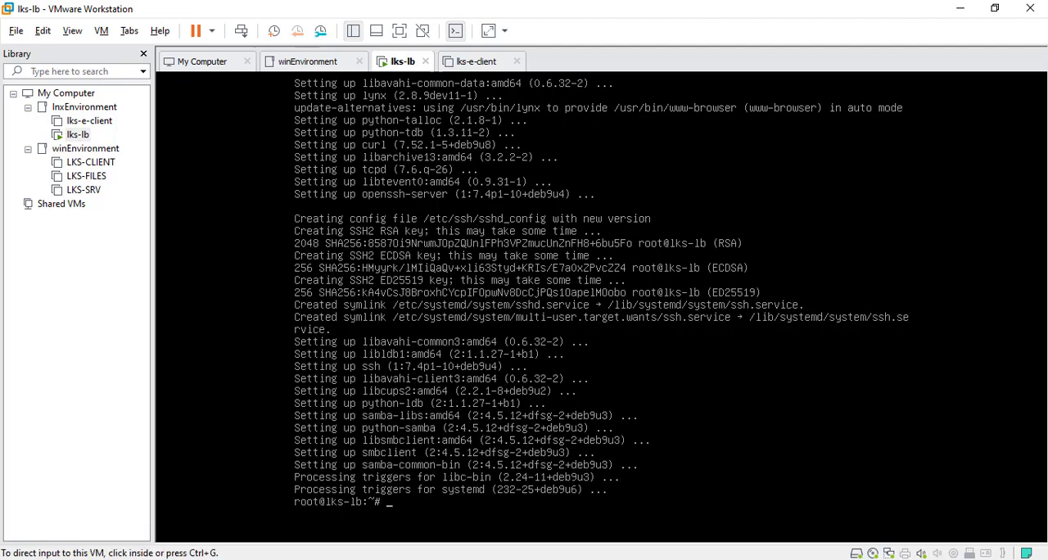
{"action": "key", "text": "alt+Tab"}
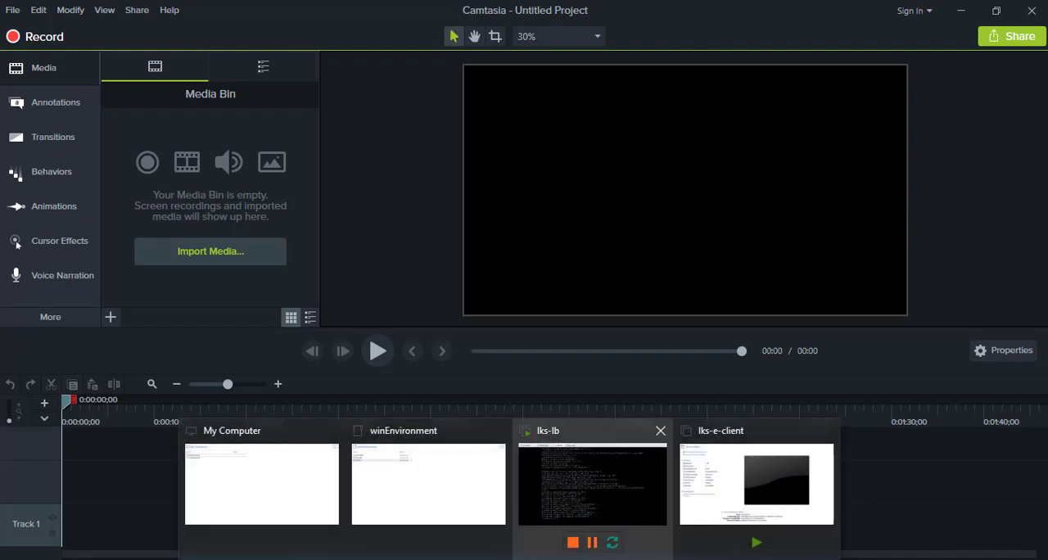
{"action": "left_click", "coordinate": [585, 479]}
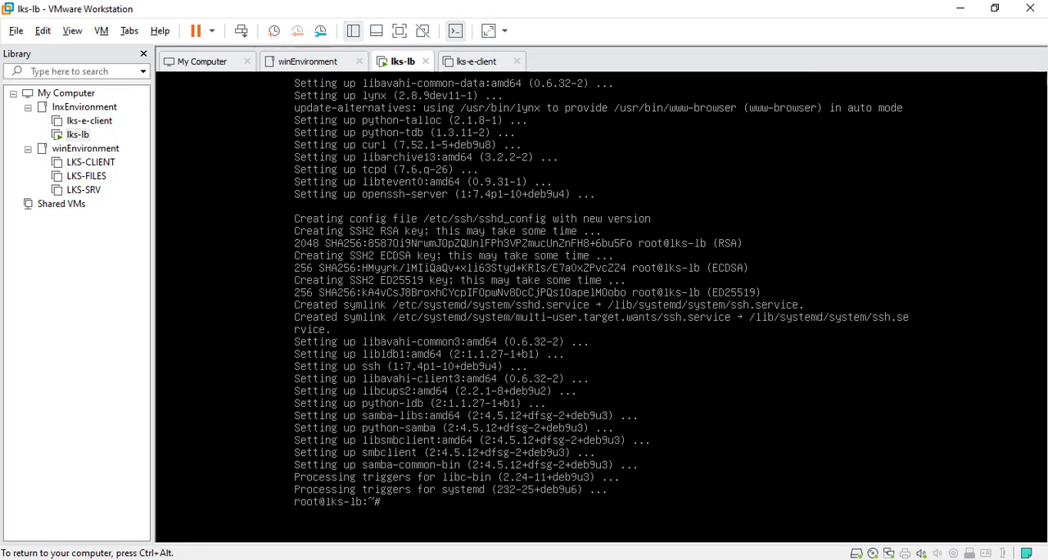
Step: Clear the console and shut down the lks-lb VM with the poweroff command
{"action": "key", "text": "ctrl+l"}
{"action": "key", "text": "Return"}
{"action": "key", "text": "Return"}
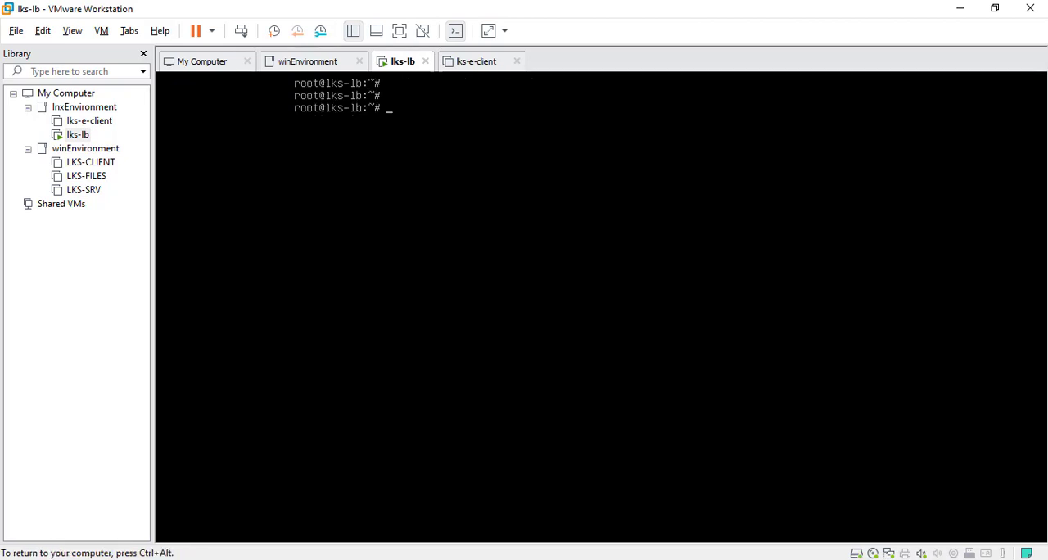
{"action": "type", "text": "poweroff"}
{"action": "key", "text": "Return"}
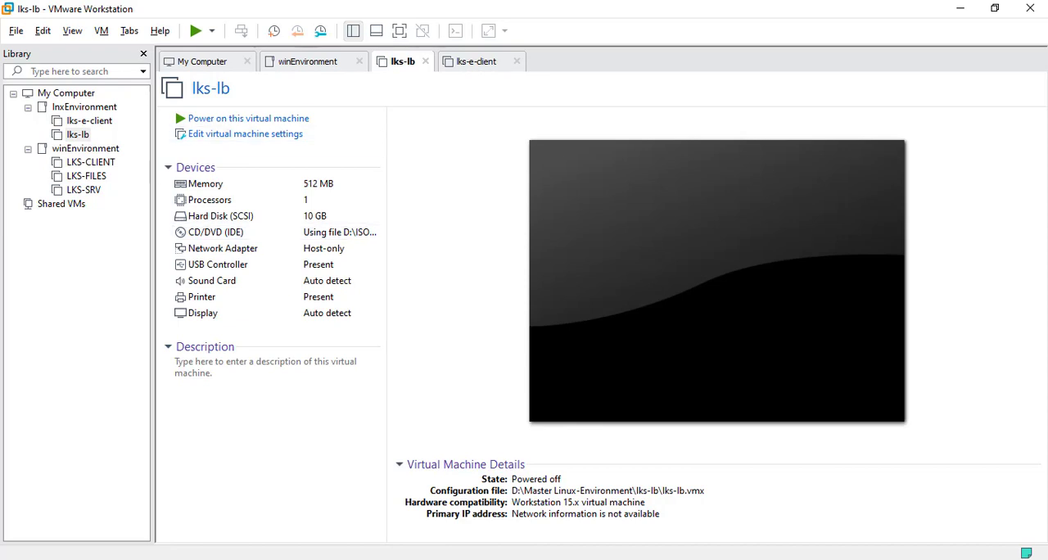
Step: Switch to the task PDF and examine the appendix and the Network Diagram's cloud servers on page 11
{"action": "key", "text": "alt+Tab"}
{"action": "scroll", "coordinate": [533, 311], "scroll_direction": "down", "scroll_amount": 3}
{"action": "left_click_drag", "start_coordinate": [1042, 230], "coordinate": [1042, 505]}
{"action": "scroll", "coordinate": [534, 311], "scroll_direction": "up", "scroll_amount": 4}
{"action": "scroll", "coordinate": [534, 311], "scroll_direction": "up", "scroll_amount": 2}
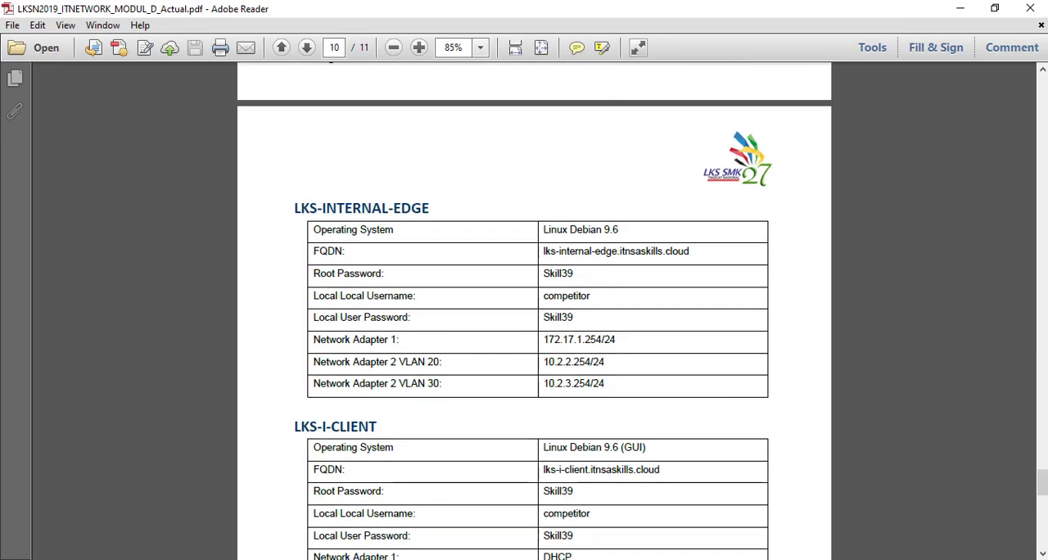
{"action": "scroll", "coordinate": [534, 311], "scroll_direction": "down", "scroll_amount": 10}
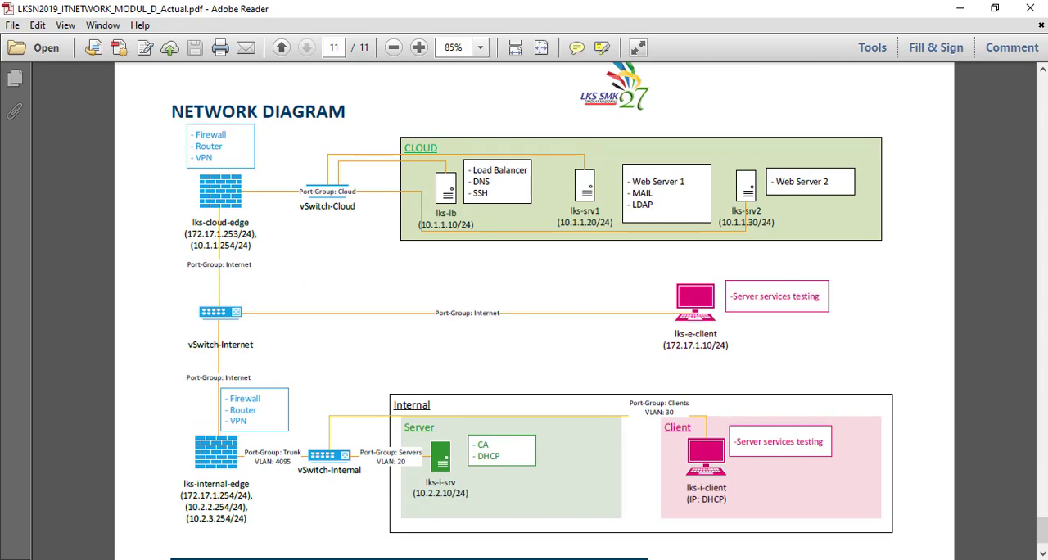
{"action": "left_click_drag", "start_coordinate": [775, 223], "coordinate": [600, 223]}
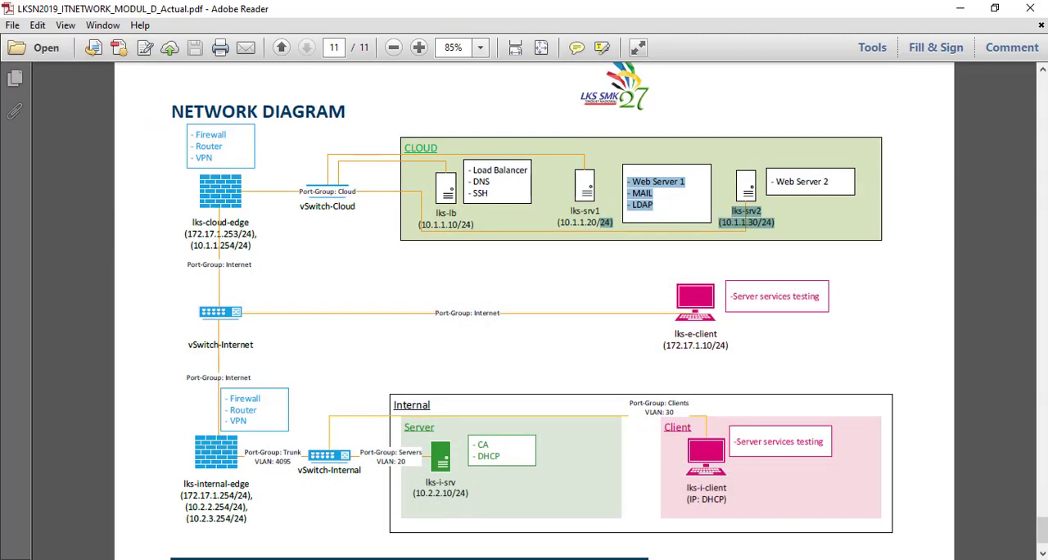
{"action": "left_click", "coordinate": [512, 559]}
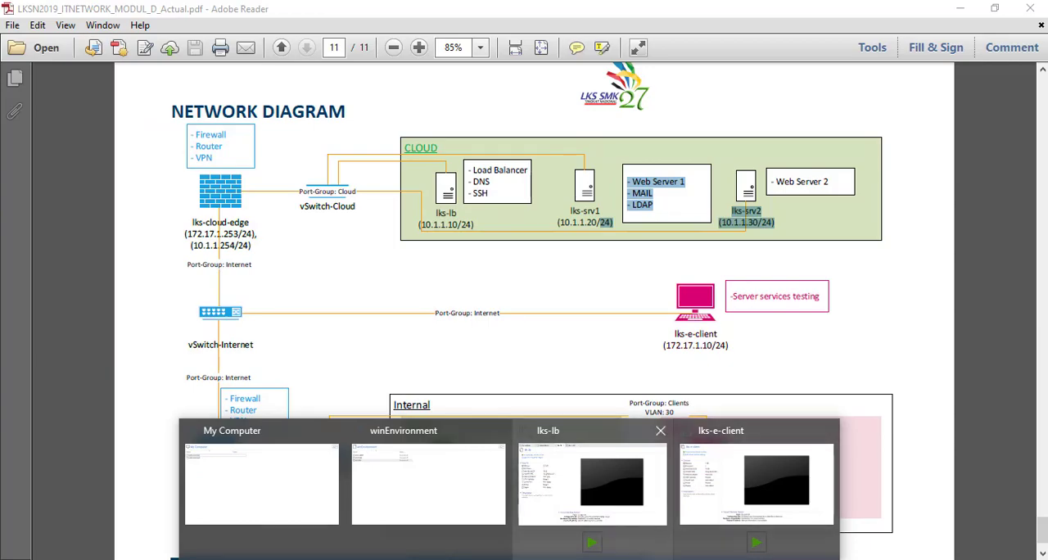
Step: Switch to VMware Workstation and set up a full clone of the lks-lb VM from its current state
{"action": "left_click", "coordinate": [602, 500]}
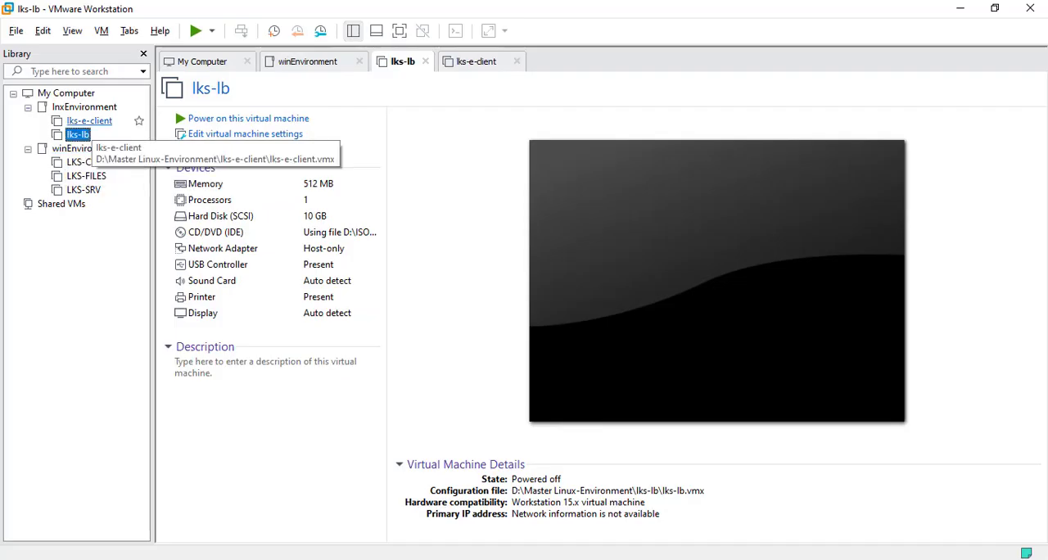
{"action": "left_click", "coordinate": [89, 120]}
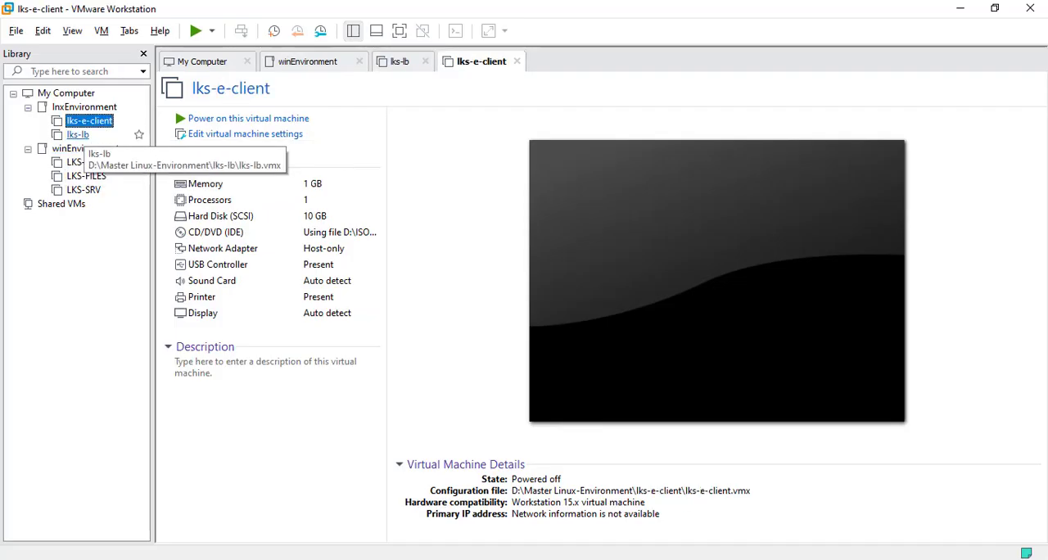
{"action": "left_click", "coordinate": [81, 134]}
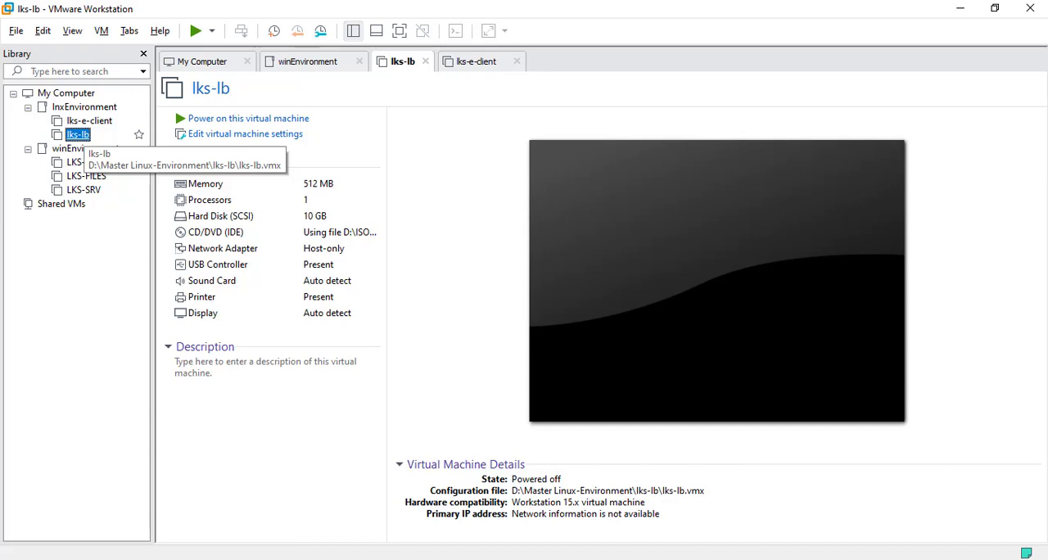
{"action": "right_click", "coordinate": [80, 137]}
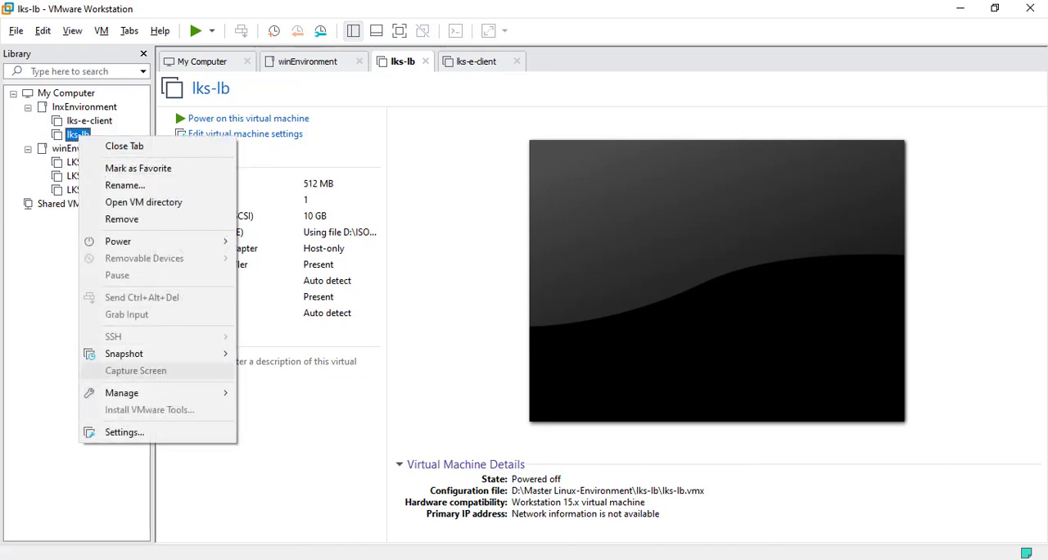
{"action": "mouse_move", "coordinate": [123, 393]}
{"action": "left_click", "coordinate": [275, 415]}
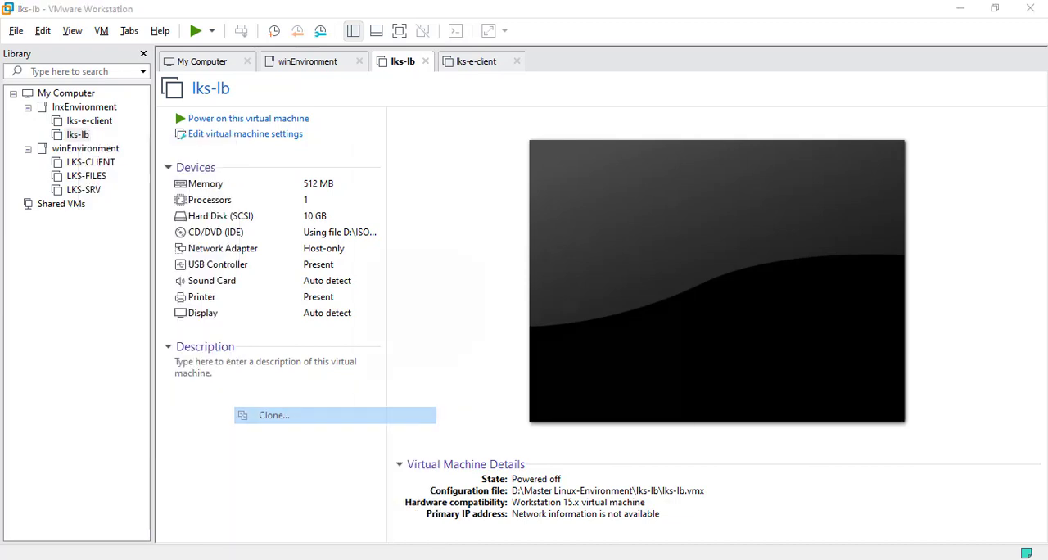
{"action": "left_click", "coordinate": [589, 410]}
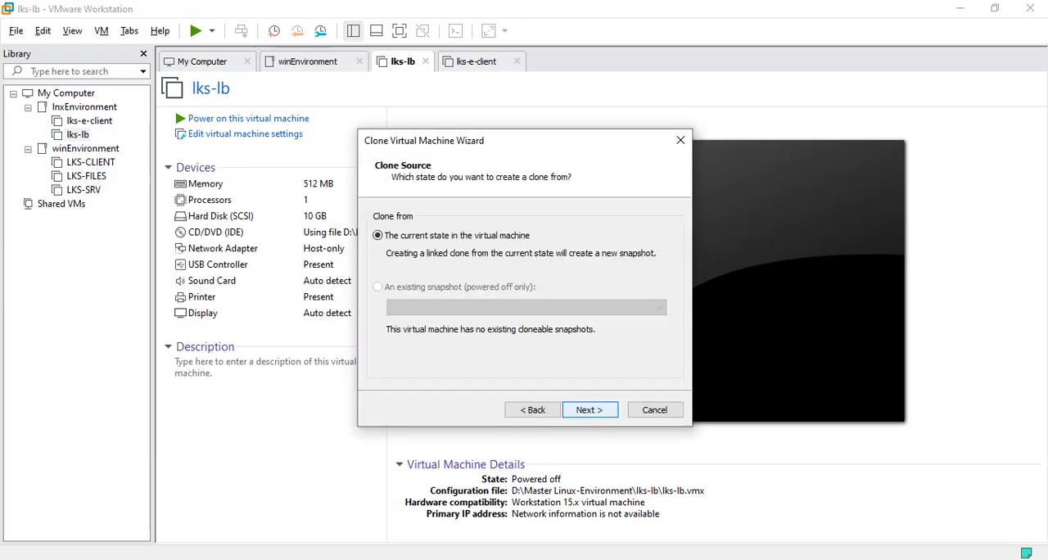
{"action": "left_click", "coordinate": [589, 410]}
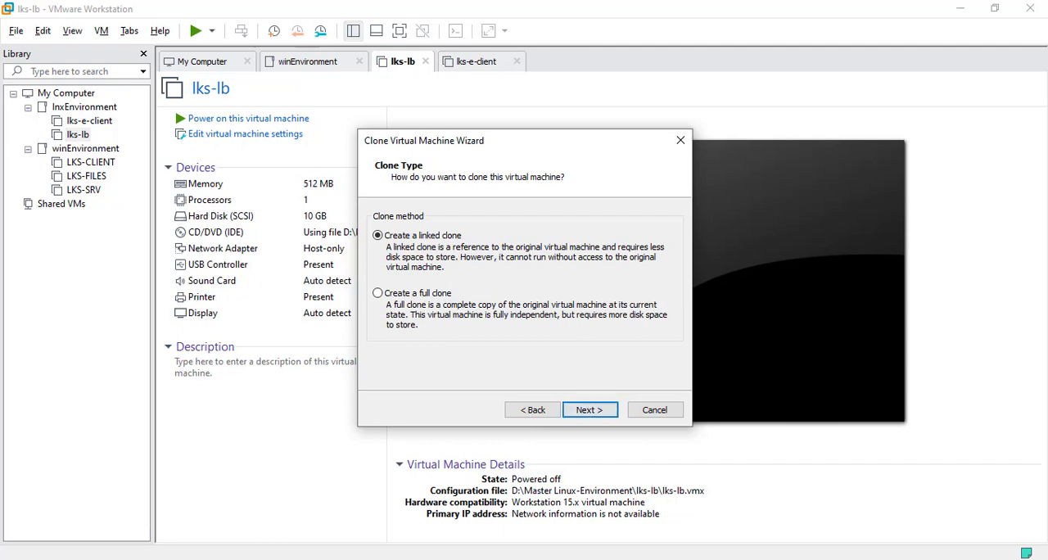
{"action": "left_click", "coordinate": [378, 293]}
{"action": "left_click", "coordinate": [589, 409]}
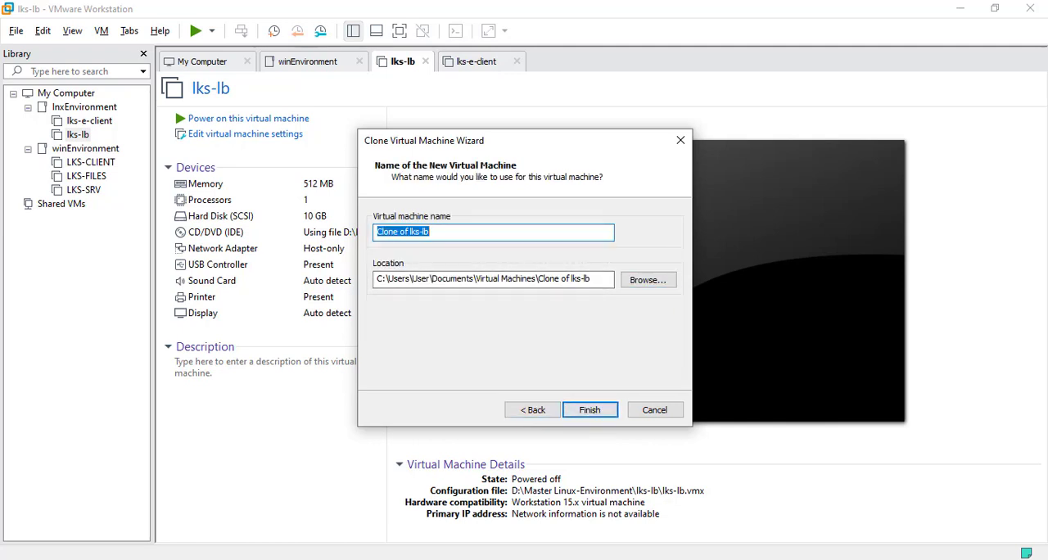
Step: Name the new cloned virtual machine lks-srv1
{"action": "type", "text": "LKS"}
{"action": "key", "text": "BackSpace"}
{"action": "key", "text": "BackSpace"}
{"action": "key", "text": "BackSpace"}
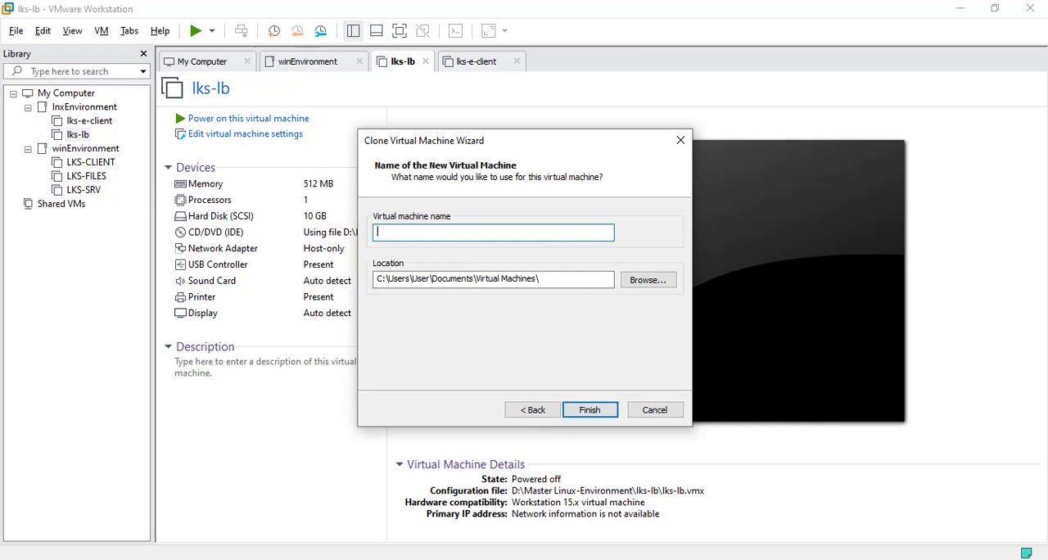
{"action": "type", "text": "lks-srv1"}
Step: Create the folder lks-srv1 in D:\Master Linux-Environment and set it as the clone's location
{"action": "left_click", "coordinate": [648, 279]}
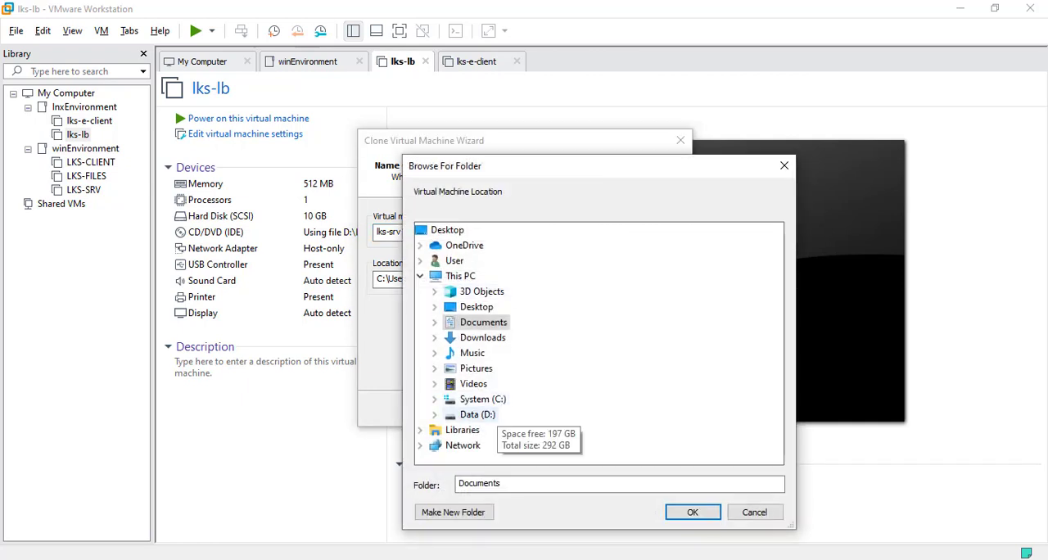
{"action": "left_click", "coordinate": [477, 414]}
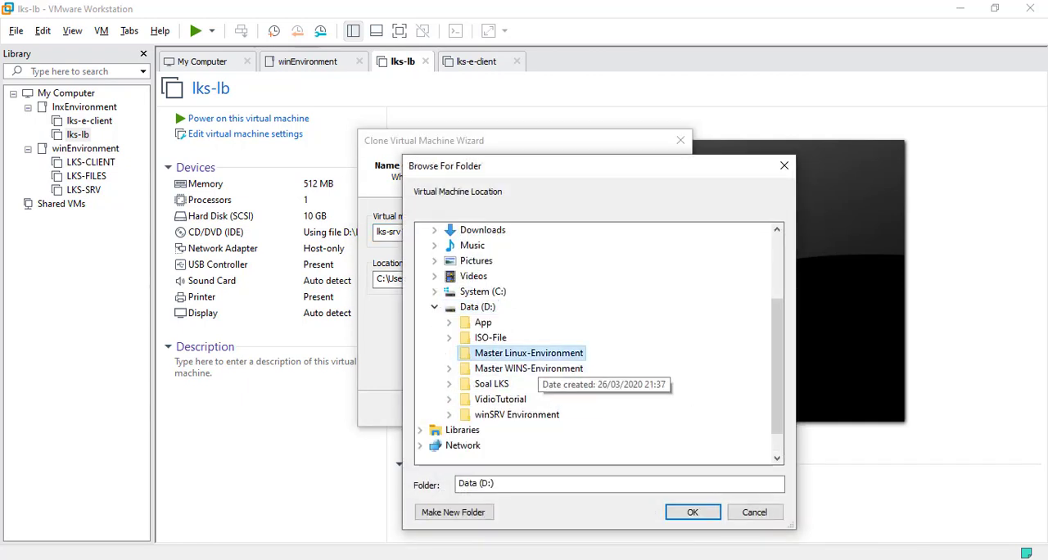
{"action": "left_click", "coordinate": [529, 353]}
{"action": "left_click", "coordinate": [452, 511]}
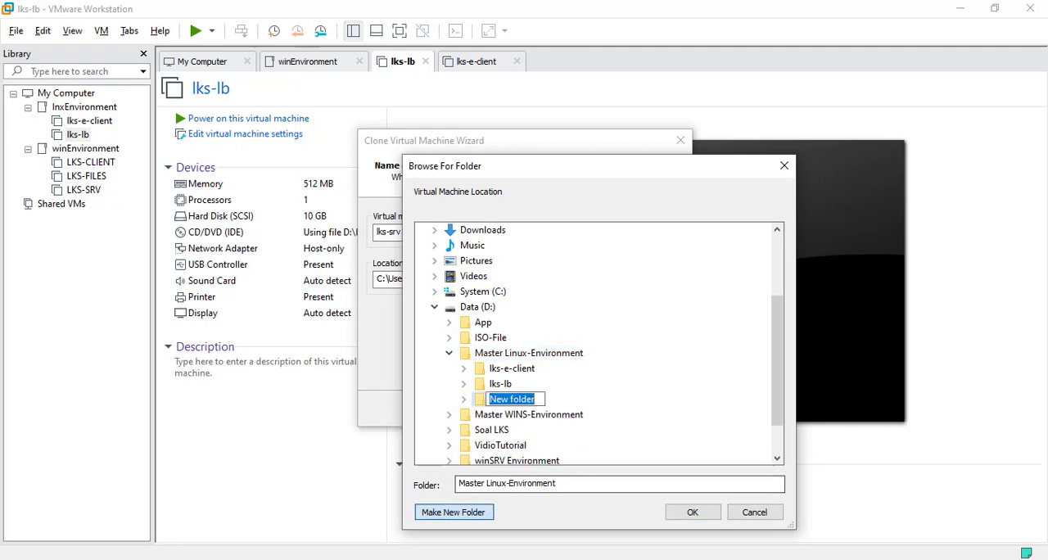
{"action": "type", "text": "lks-sr"}
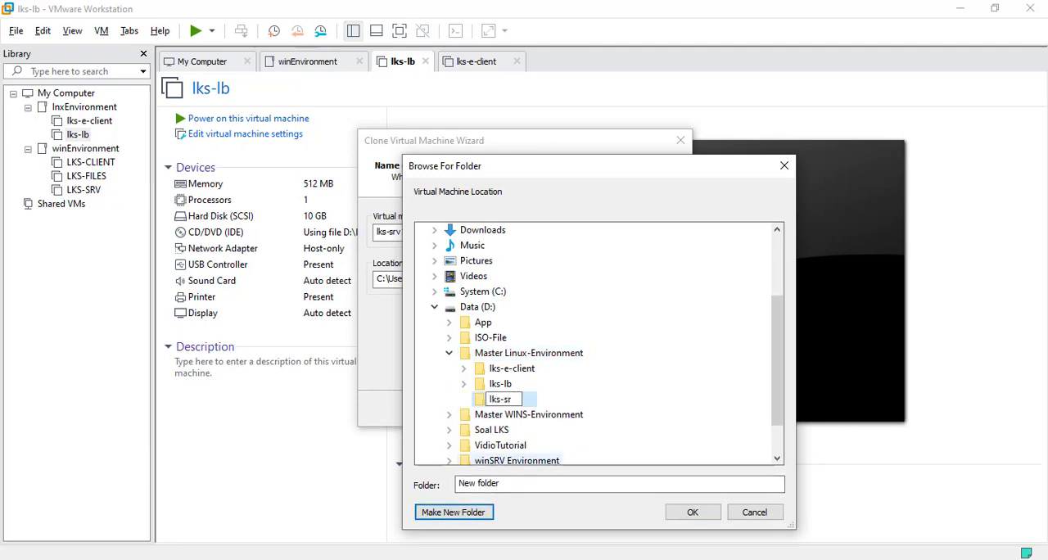
{"action": "type", "text": "v1"}
{"action": "key", "text": "Return"}
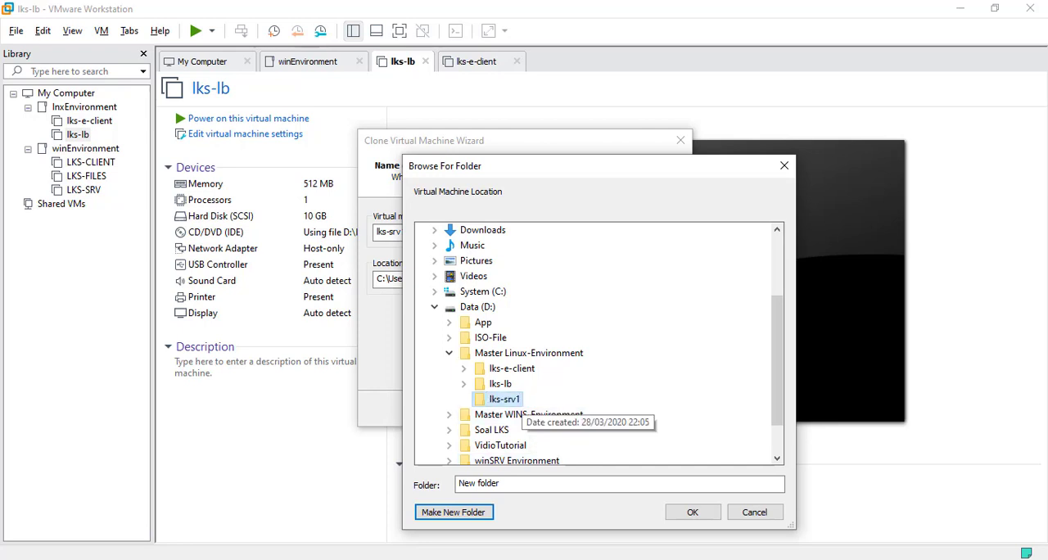
{"action": "left_click", "coordinate": [692, 512]}
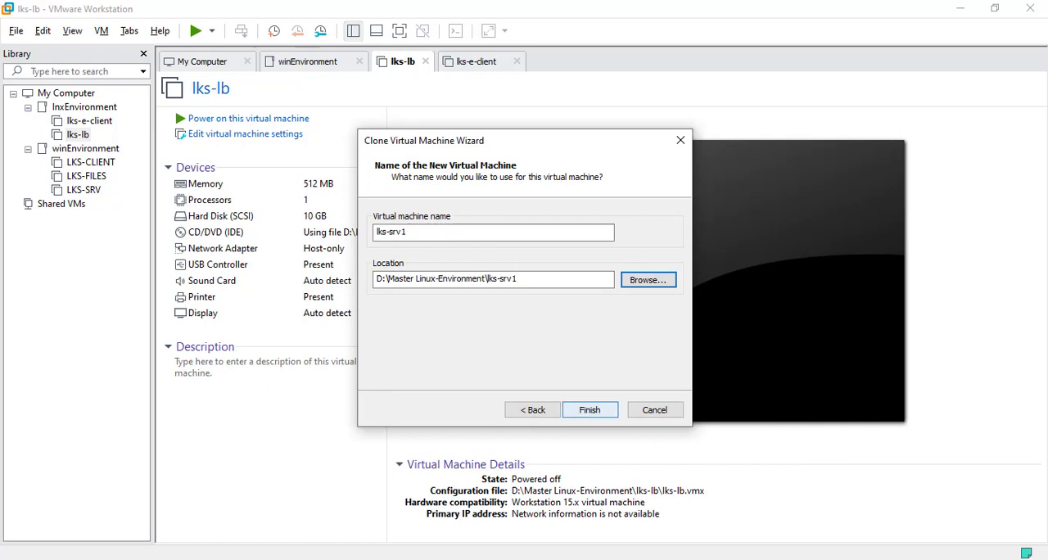
Step: Finish cloning lks-srv1 and move the new VM into the lnxEnvironment folder of the library
{"action": "key", "text": "Return"}
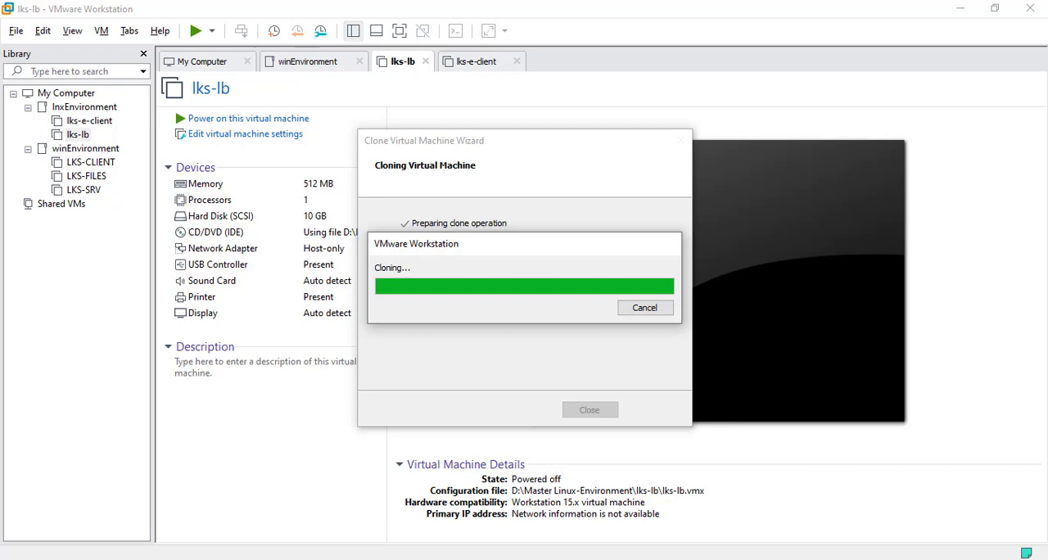
{"action": "key", "text": "Return"}
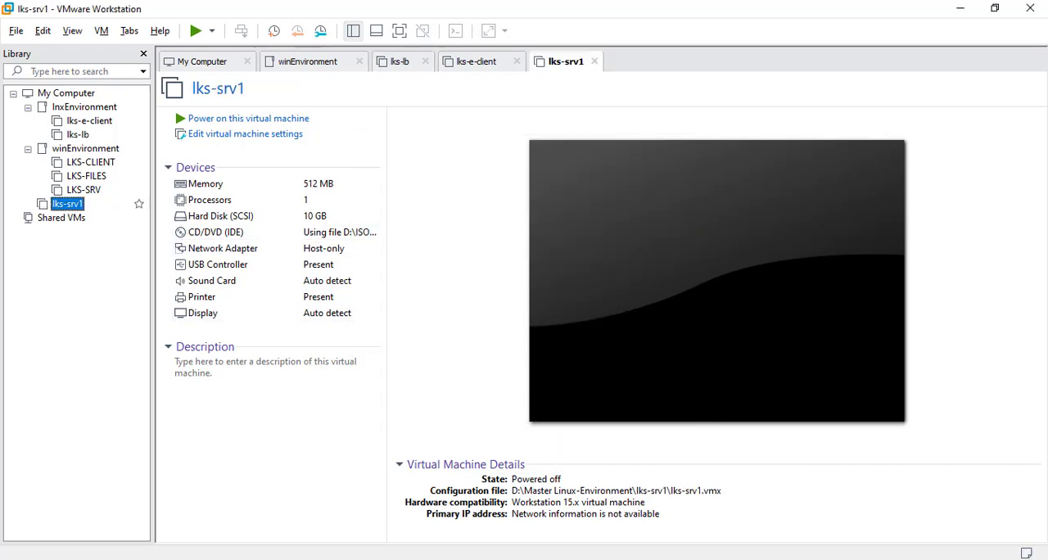
{"action": "left_click_drag", "start_coordinate": [68, 204], "coordinate": [86, 140]}
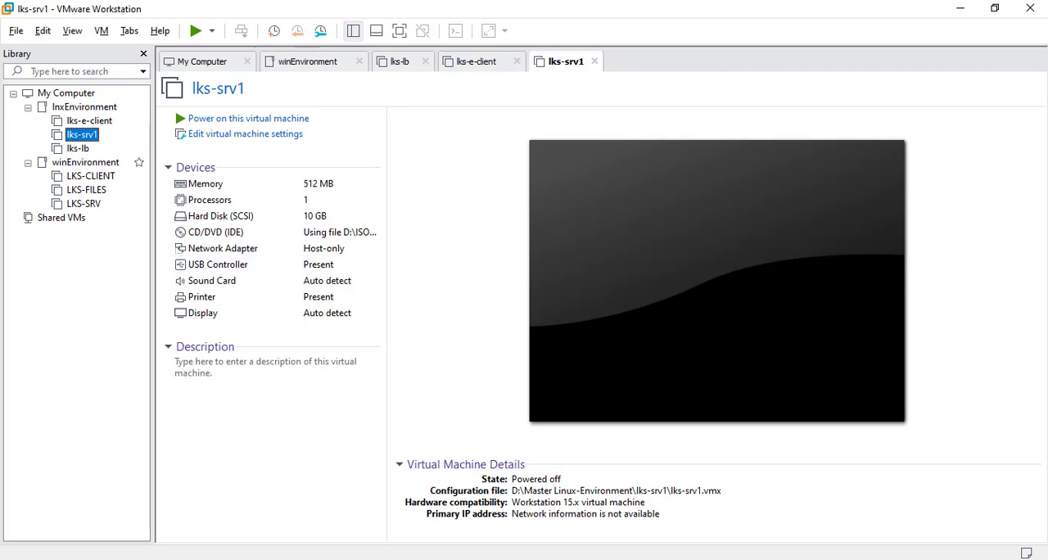
Step: Set up a second full clone of the lks-lb VM from its current state
{"action": "left_click", "coordinate": [78, 148]}
{"action": "right_click", "coordinate": [82, 149]}
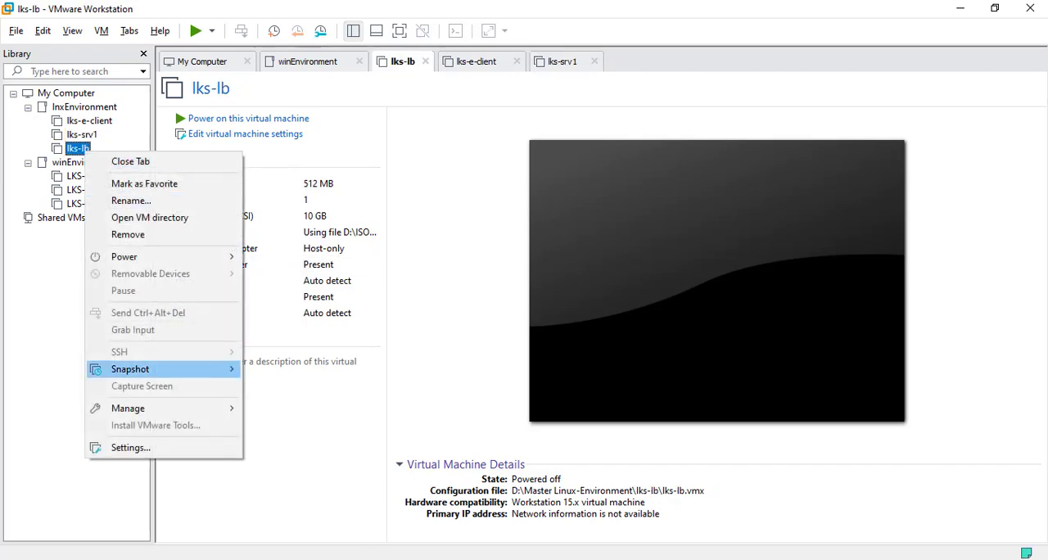
{"action": "mouse_move", "coordinate": [128, 408]}
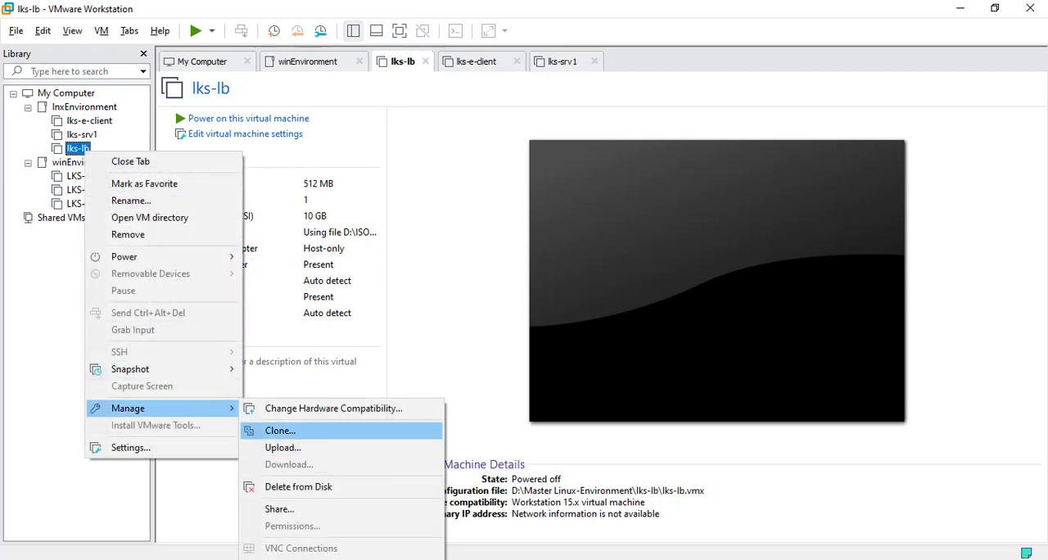
{"action": "left_click", "coordinate": [280, 430]}
{"action": "key", "text": "Return"}
{"action": "key", "text": "Return"}
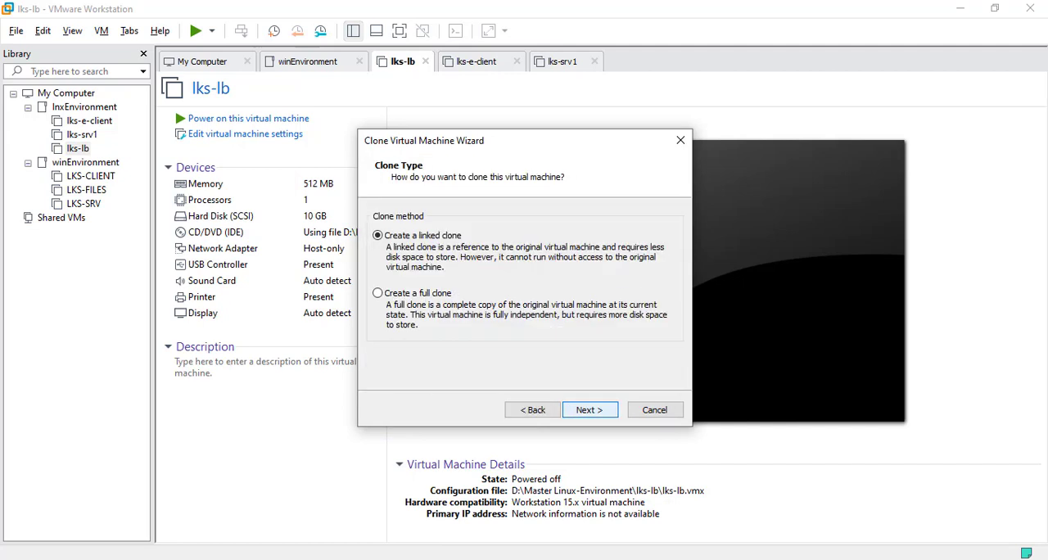
{"action": "key", "text": "Down"}
{"action": "key", "text": "Return"}
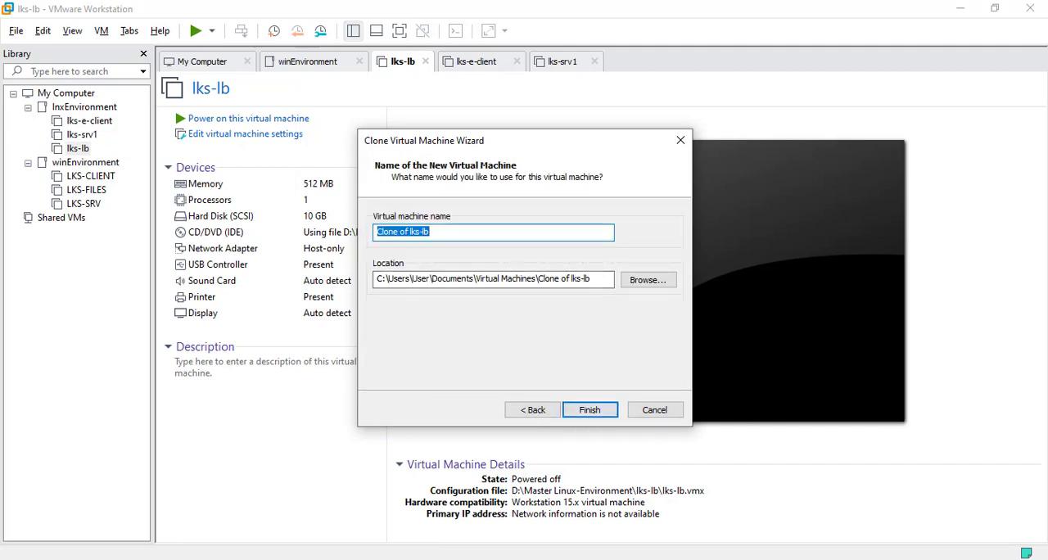
Step: Name the clone lks-srv2 and store it in a new folder lks-srv2 in D:\Master Linux-Environment
{"action": "type", "text": "lks"}
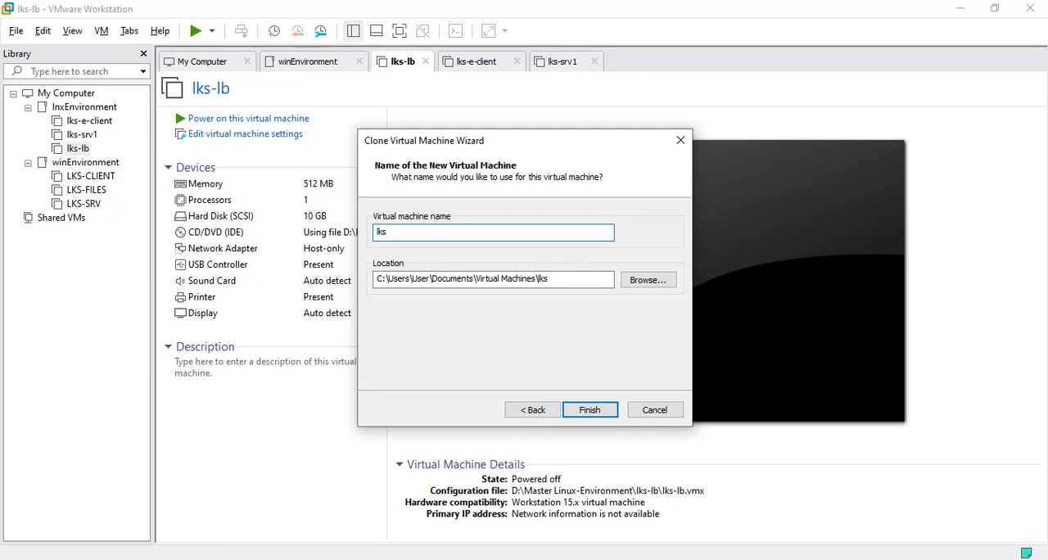
{"action": "type", "text": "-srv2"}
{"action": "left_click", "coordinate": [647, 279]}
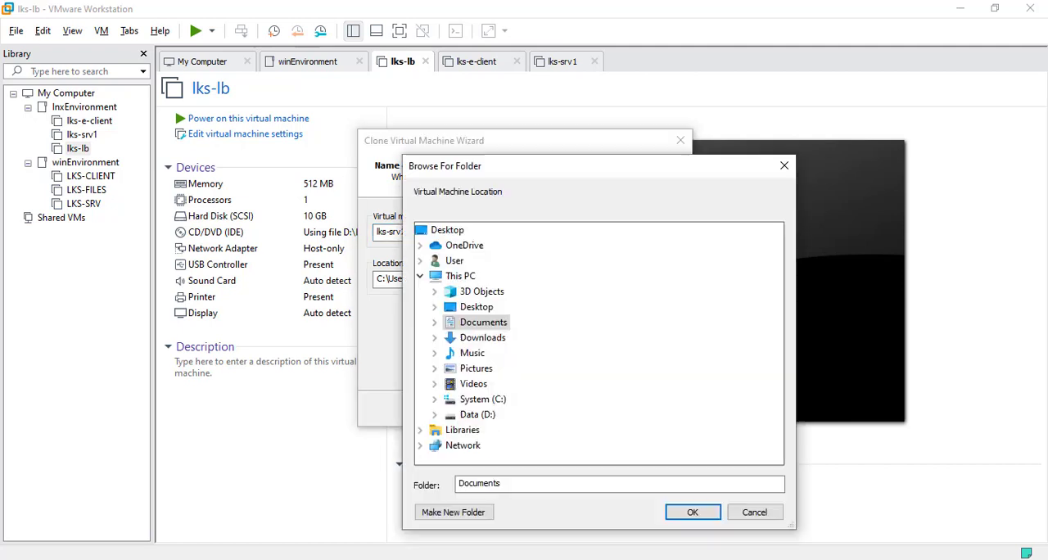
{"action": "double_click", "coordinate": [475, 414]}
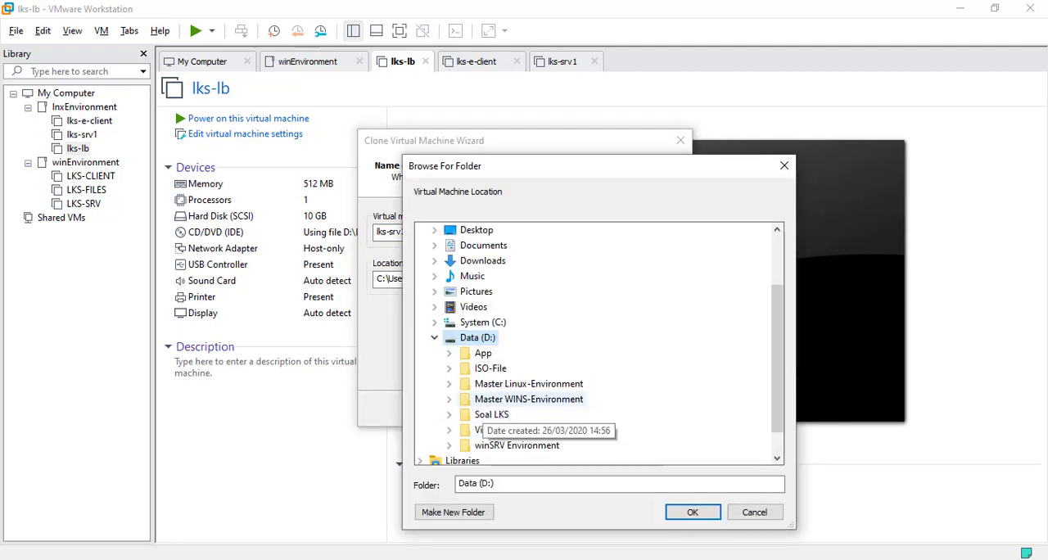
{"action": "double_click", "coordinate": [523, 383]}
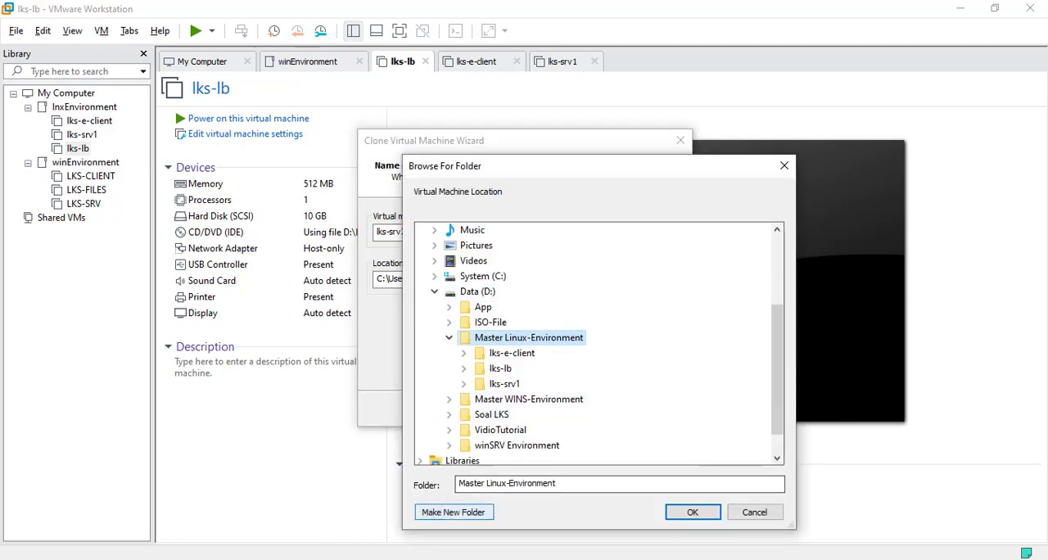
{"action": "left_click", "coordinate": [453, 511]}
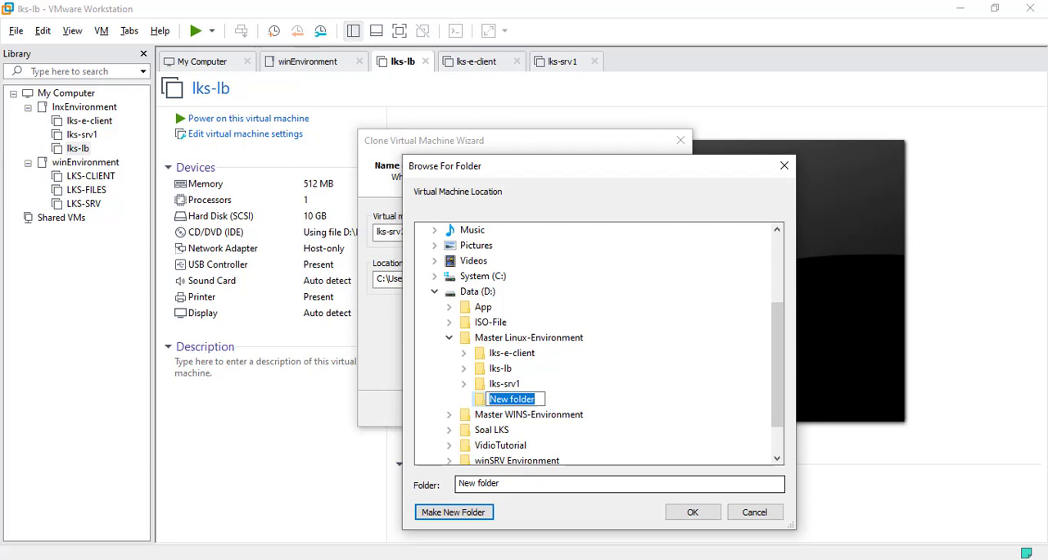
{"action": "type", "text": "lks-srv2"}
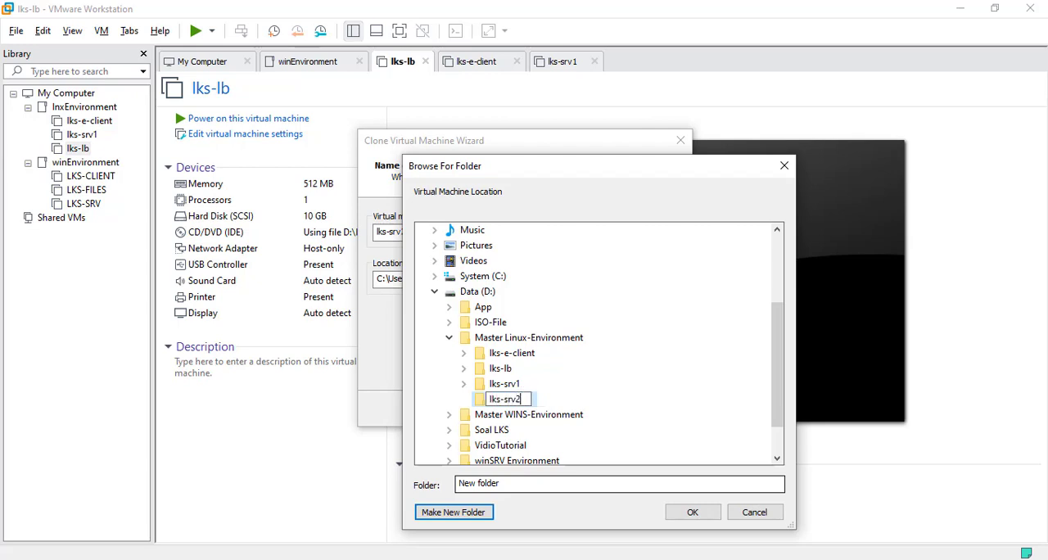
{"action": "key", "text": "Return"}
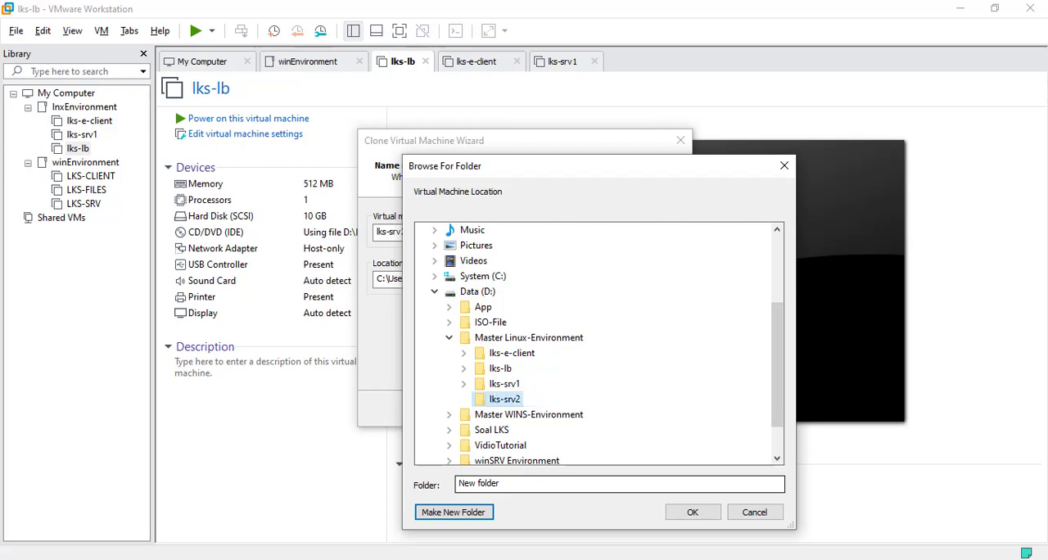
{"action": "left_click", "coordinate": [692, 512]}
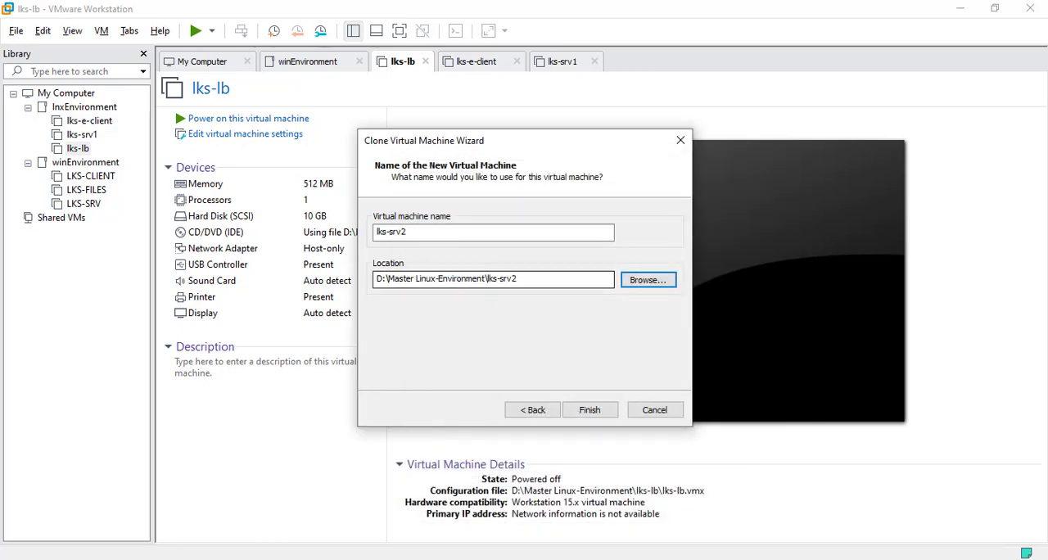
Step: Finish cloning lks-srv2 and move the new VM into the lnxEnvironment folder of the library
{"action": "left_click", "coordinate": [589, 410]}
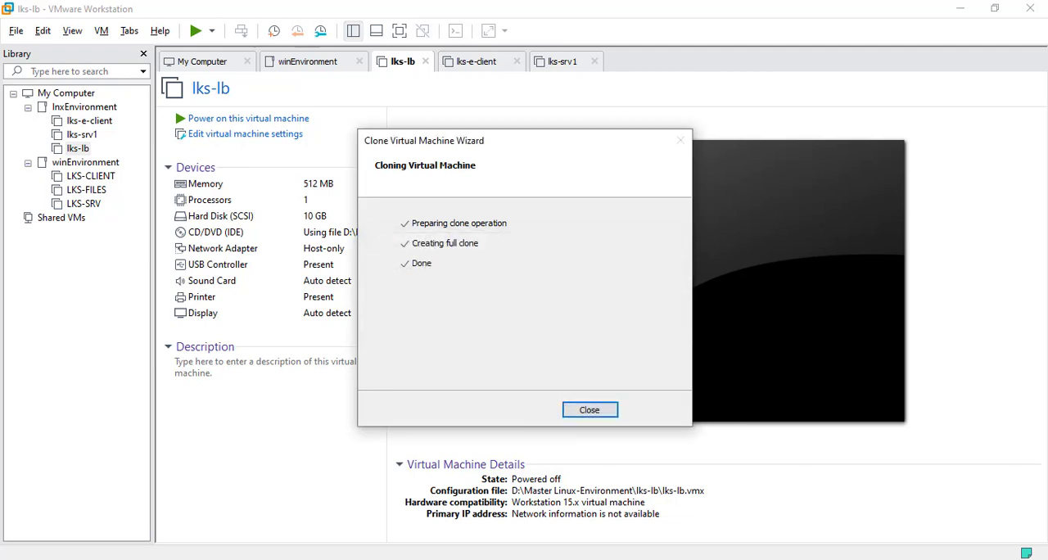
{"action": "left_click", "coordinate": [589, 409]}
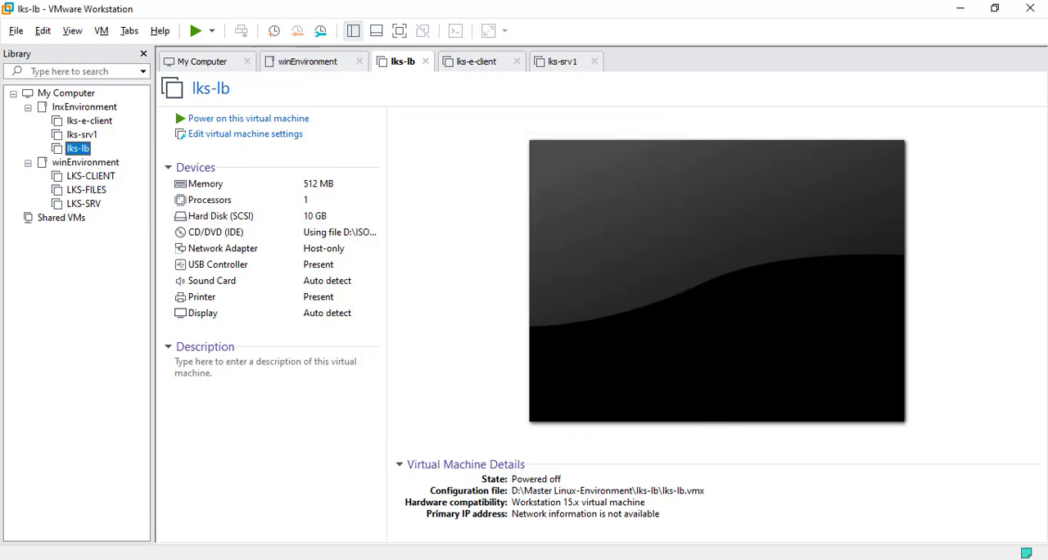
{"action": "left_click_drag", "start_coordinate": [62, 218], "coordinate": [92, 140]}
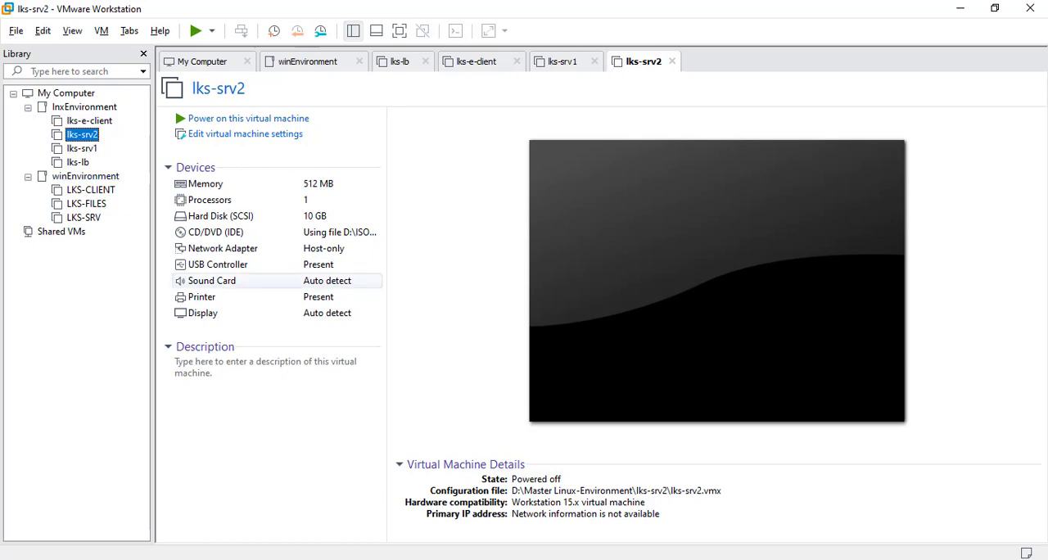
Step: Set up a third full clone of the lks-lb VM from its current state
{"action": "right_click", "coordinate": [78, 162]}
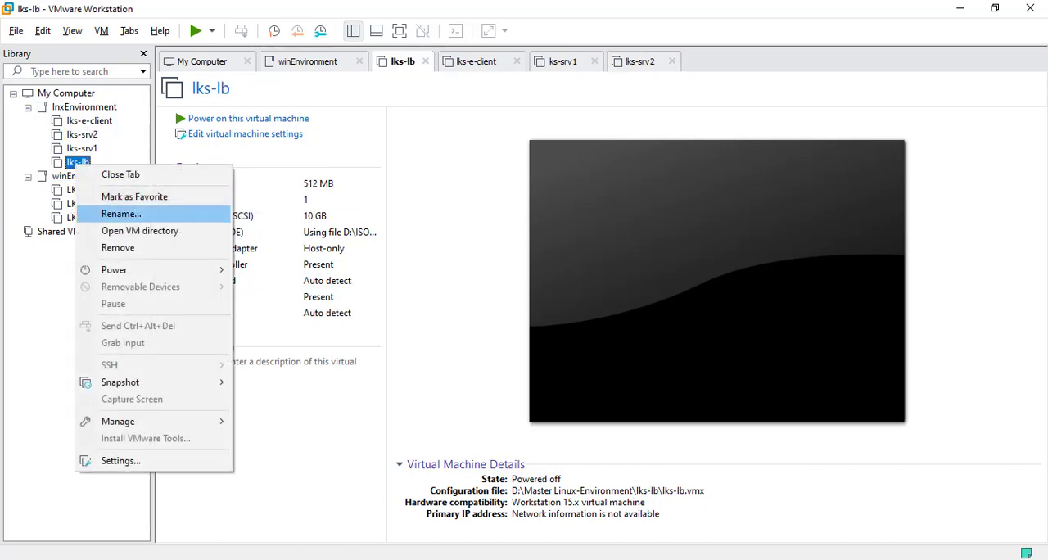
{"action": "mouse_move", "coordinate": [147, 420]}
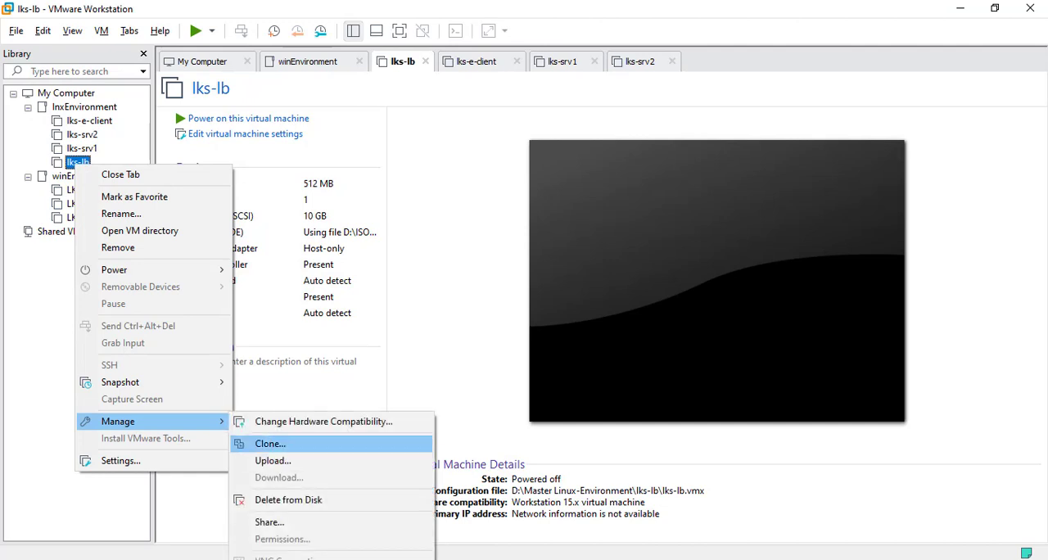
{"action": "left_click", "coordinate": [270, 443]}
{"action": "left_click", "coordinate": [590, 409]}
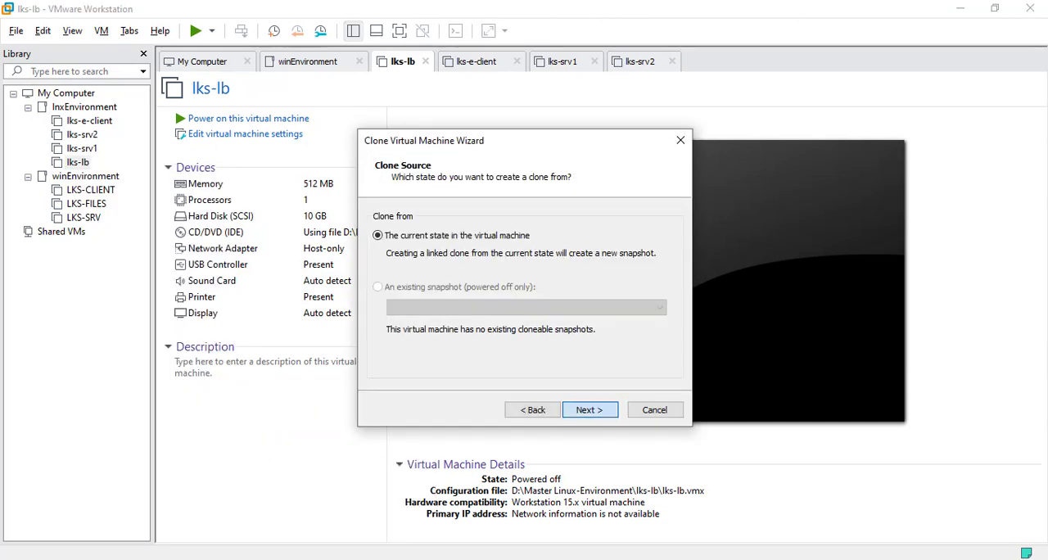
{"action": "left_click", "coordinate": [590, 409]}
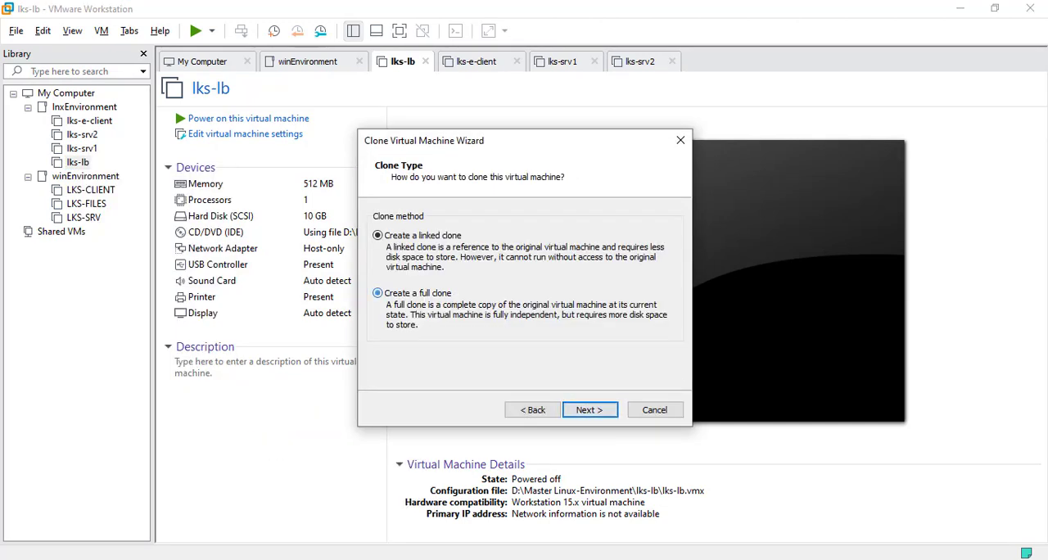
{"action": "left_click", "coordinate": [379, 293]}
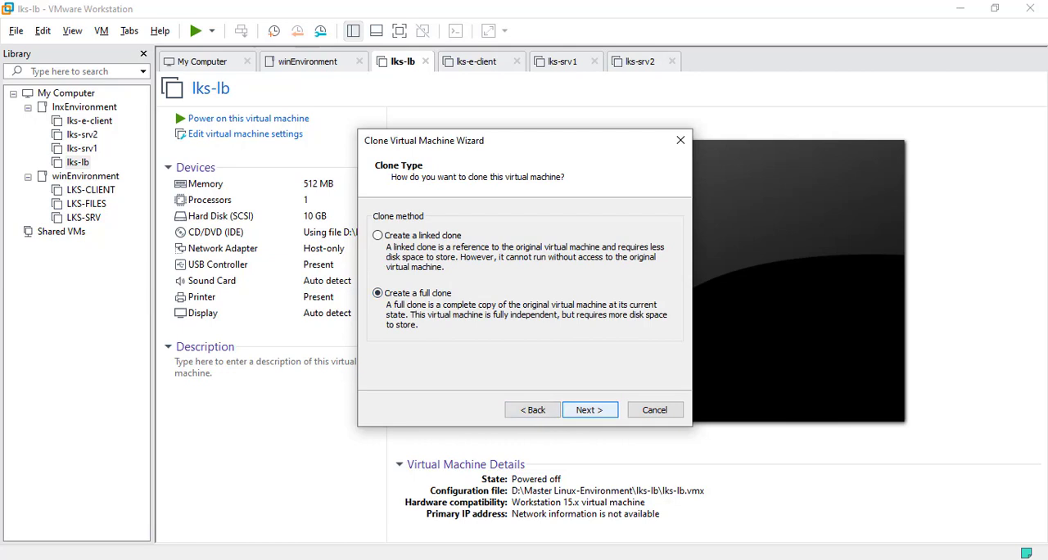
{"action": "left_click", "coordinate": [590, 409]}
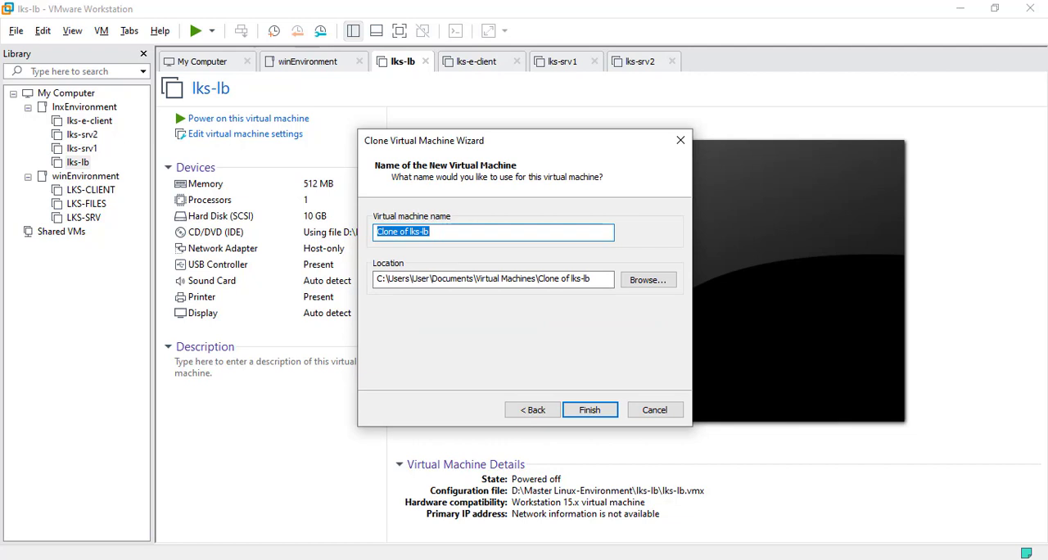
Step: Name the clone lks-cloud-edge and store it in a new folder lks-cloud-edge in D:\Master Linux-Environment
{"action": "type", "text": "lks-cloud-edge"}
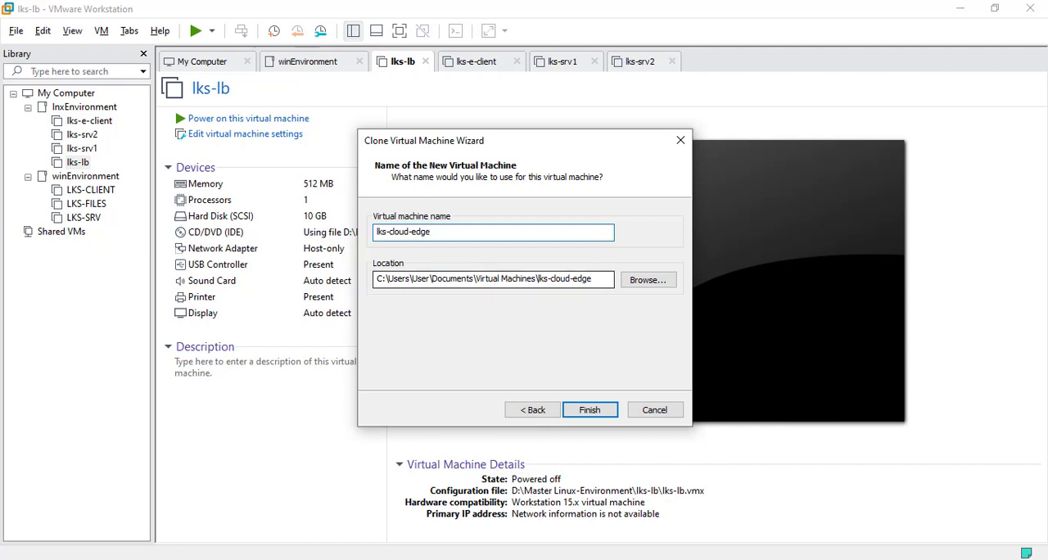
{"action": "left_click", "coordinate": [648, 279]}
{"action": "double_click", "coordinate": [481, 415]}
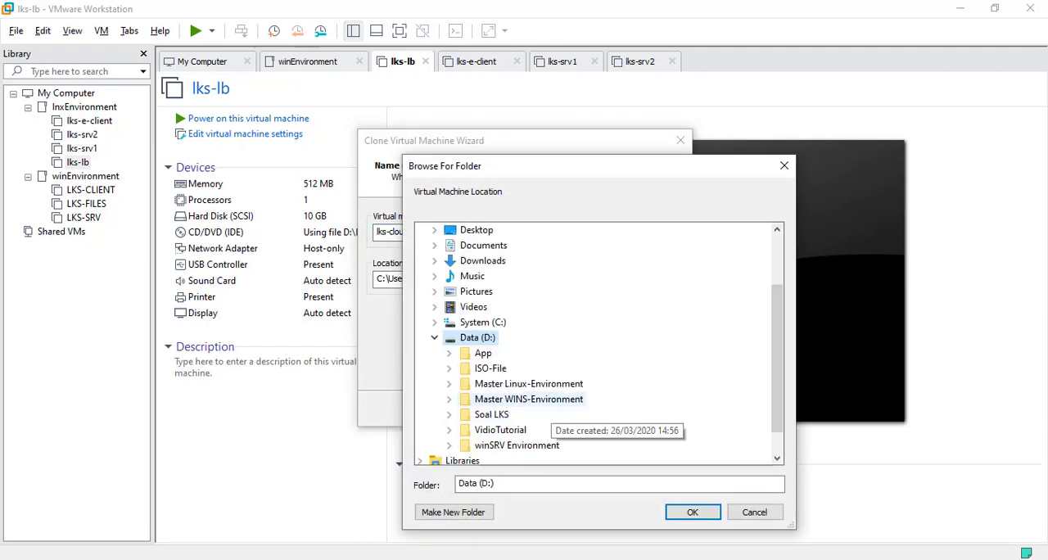
{"action": "double_click", "coordinate": [524, 353]}
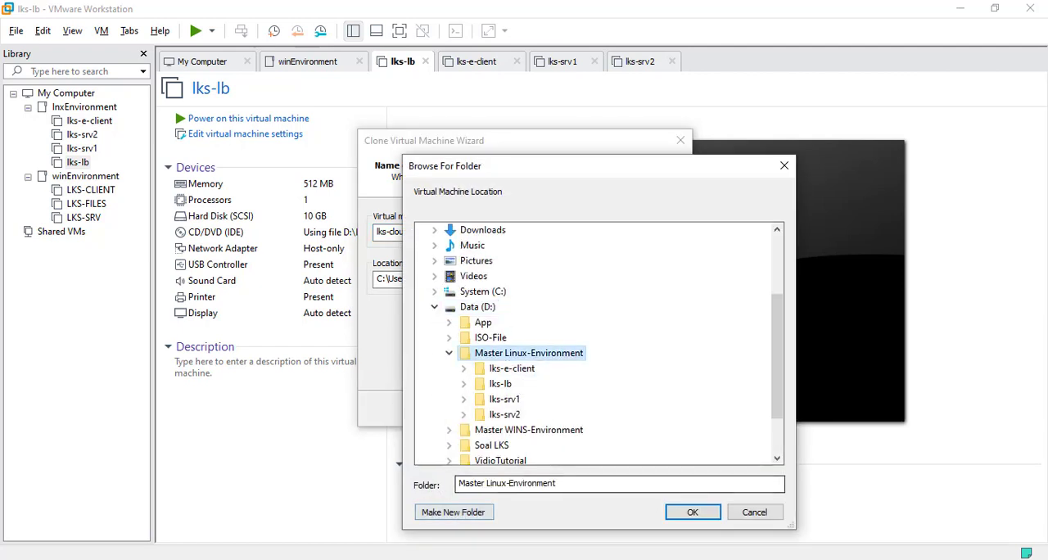
{"action": "left_click", "coordinate": [452, 512]}
{"action": "type", "text": "l"}
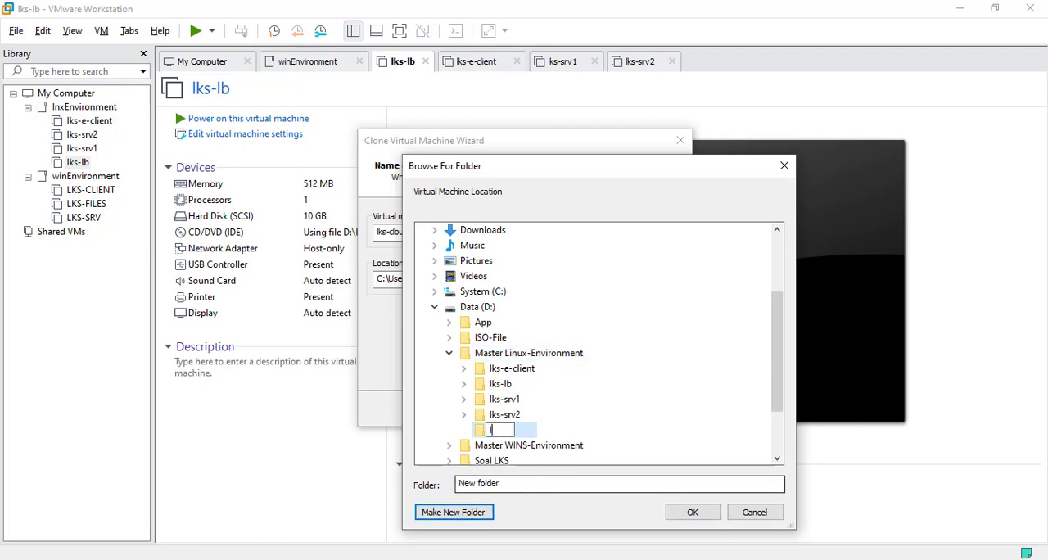
{"action": "type", "text": "ks-cloud-edge"}
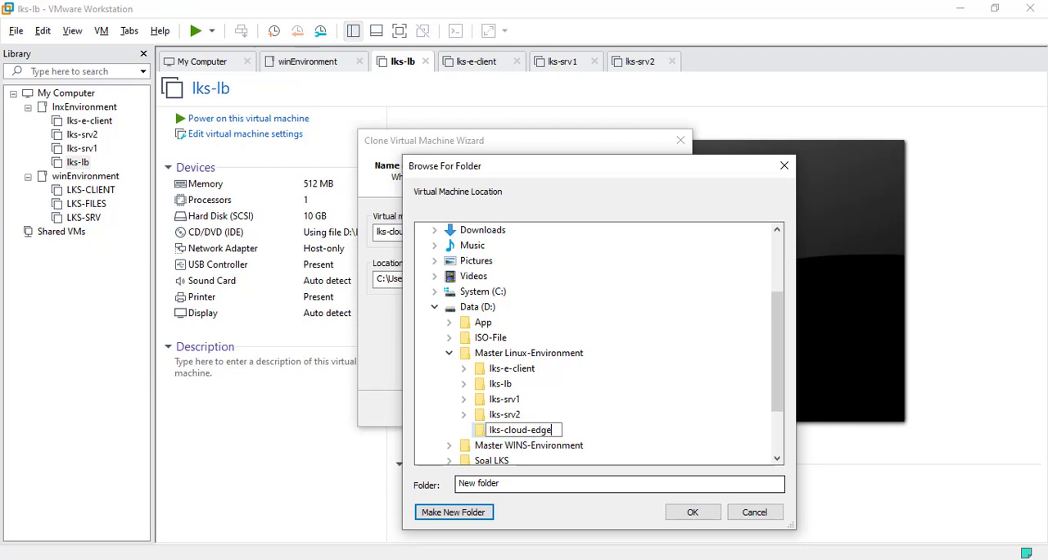
{"action": "key", "text": "Return"}
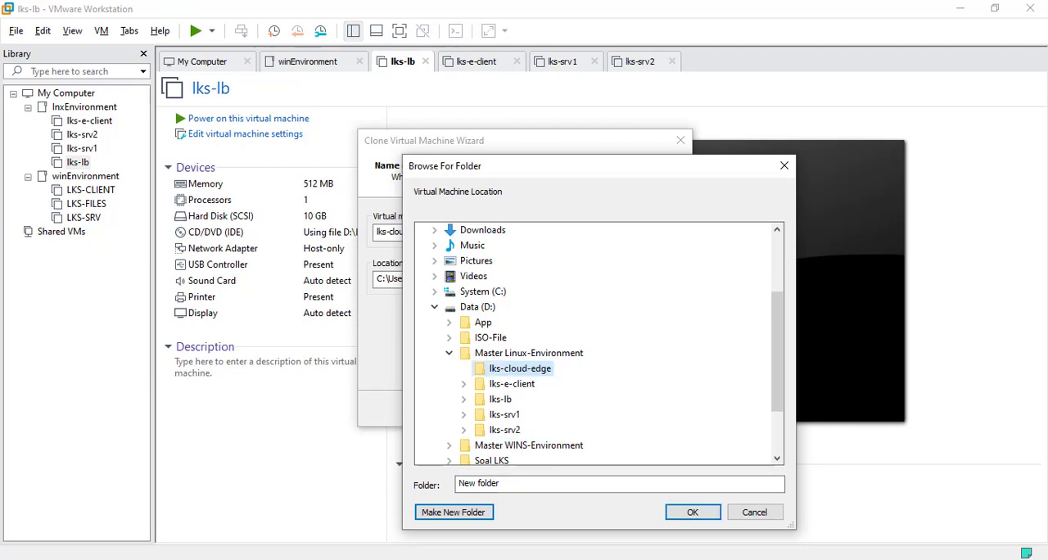
{"action": "left_click", "coordinate": [692, 511]}
Step: Finish cloning lks-cloud-edge and move the new VM into the lnxEnvironment folder of the library
{"action": "left_click", "coordinate": [590, 409]}
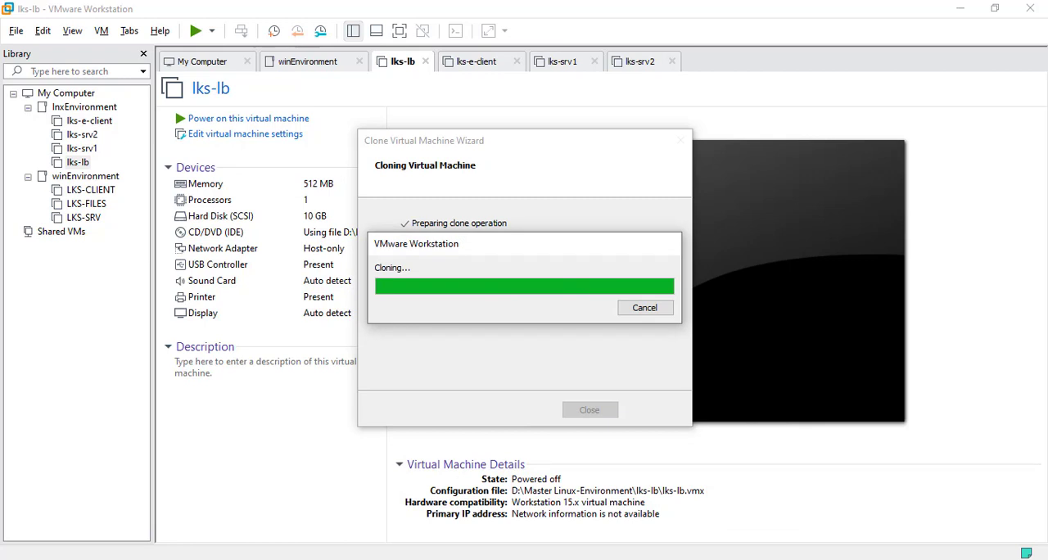
{"action": "left_click", "coordinate": [589, 409]}
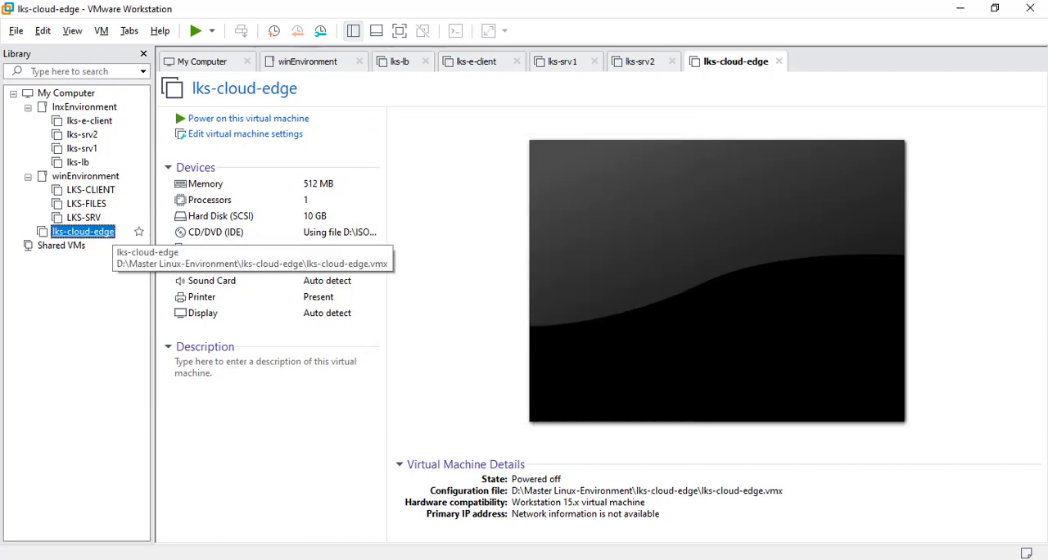
{"action": "left_click_drag", "start_coordinate": [82, 232], "coordinate": [102, 141]}
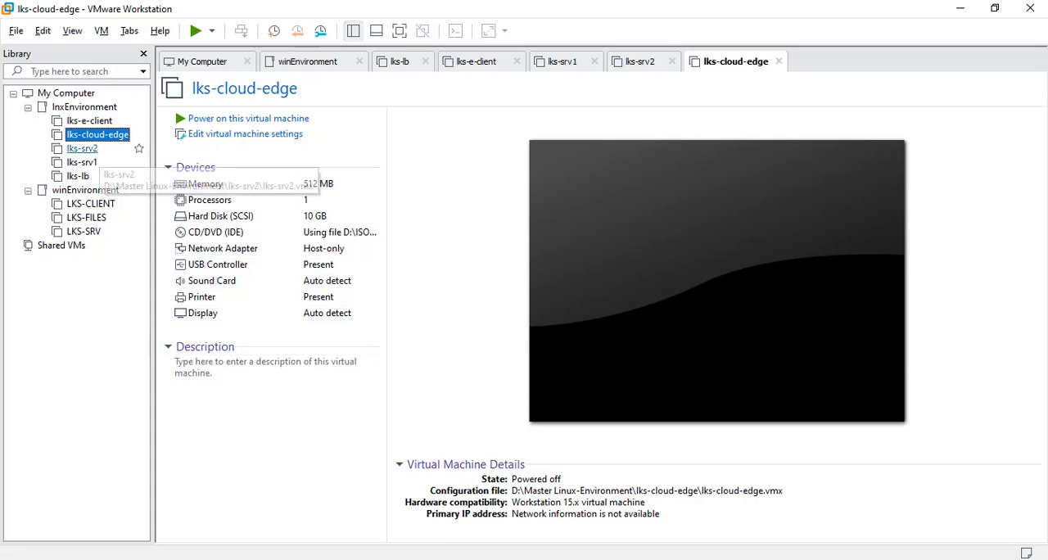
Step: Set up a fourth full clone of the lks-lb VM from its current state
{"action": "right_click", "coordinate": [78, 176]}
{"action": "mouse_move", "coordinate": [123, 282]}
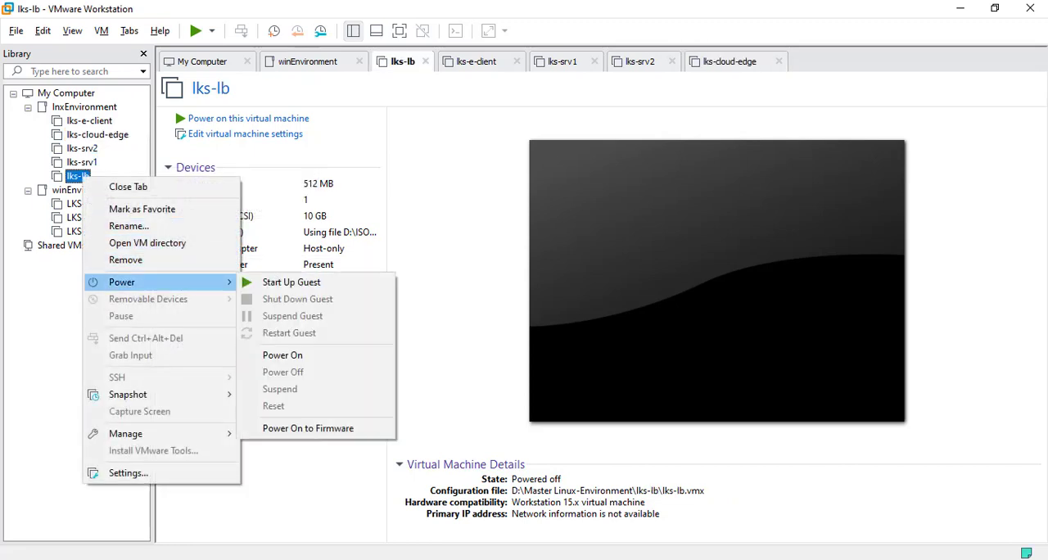
{"action": "mouse_move", "coordinate": [125, 433]}
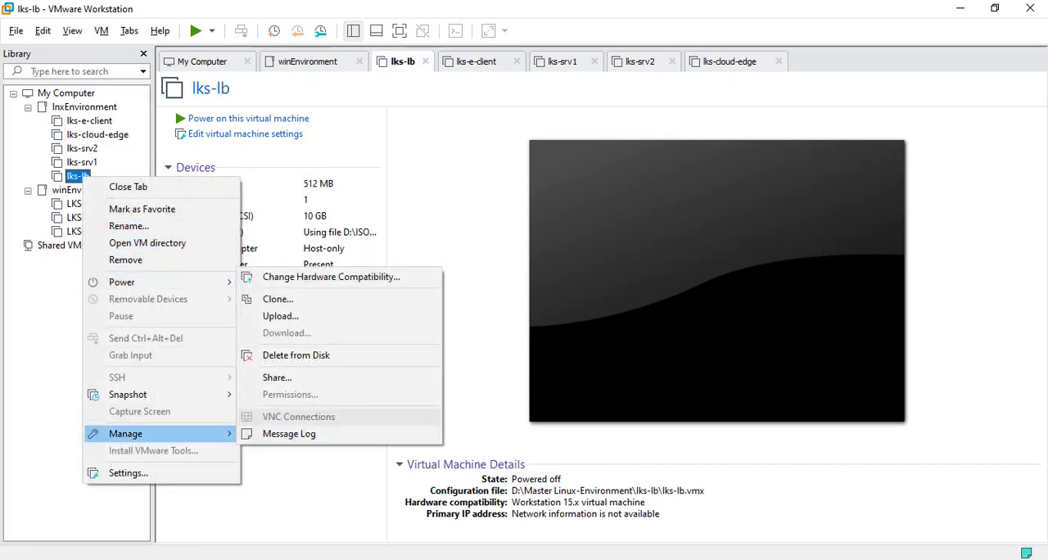
{"action": "left_click", "coordinate": [277, 299]}
{"action": "left_click", "coordinate": [589, 409]}
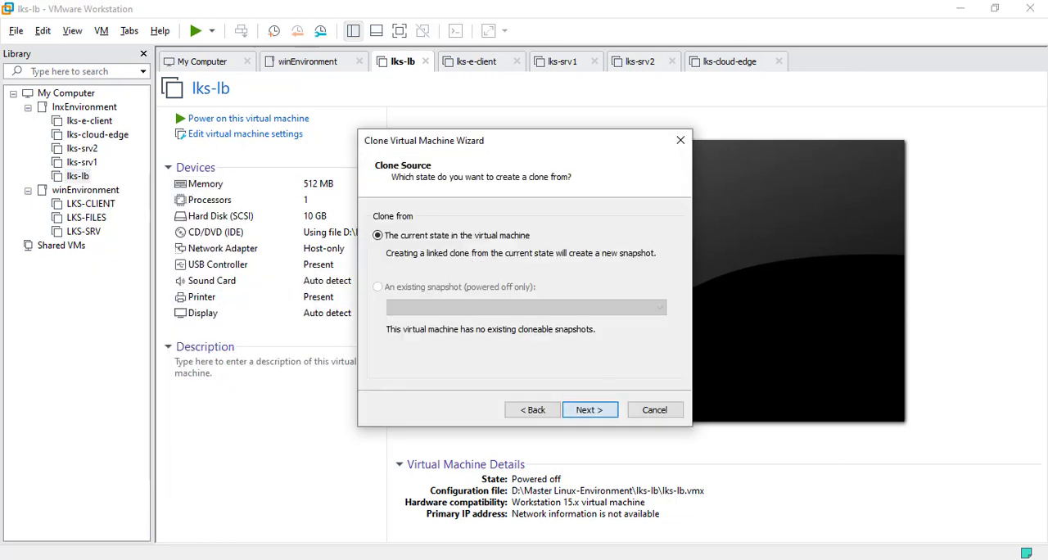
{"action": "left_click", "coordinate": [589, 409]}
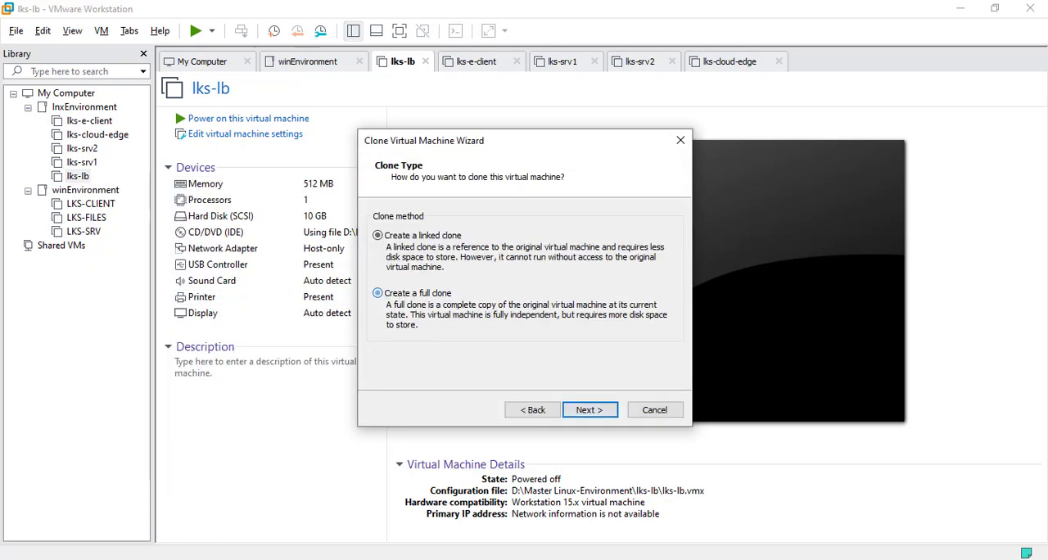
{"action": "left_click", "coordinate": [377, 293]}
{"action": "left_click", "coordinate": [589, 409]}
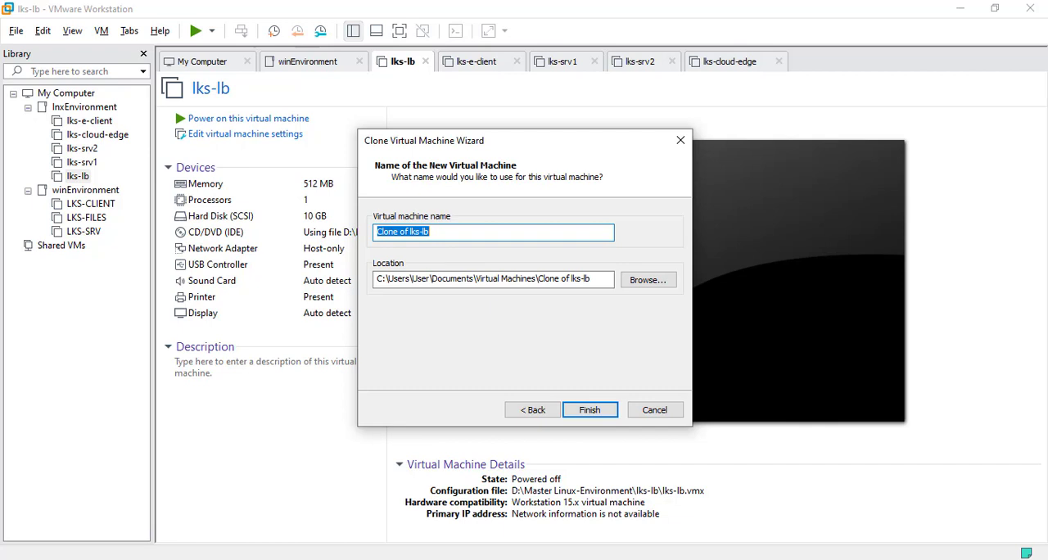
Step: Name the new clone lks-internal-edge
{"action": "type", "text": "lks"}
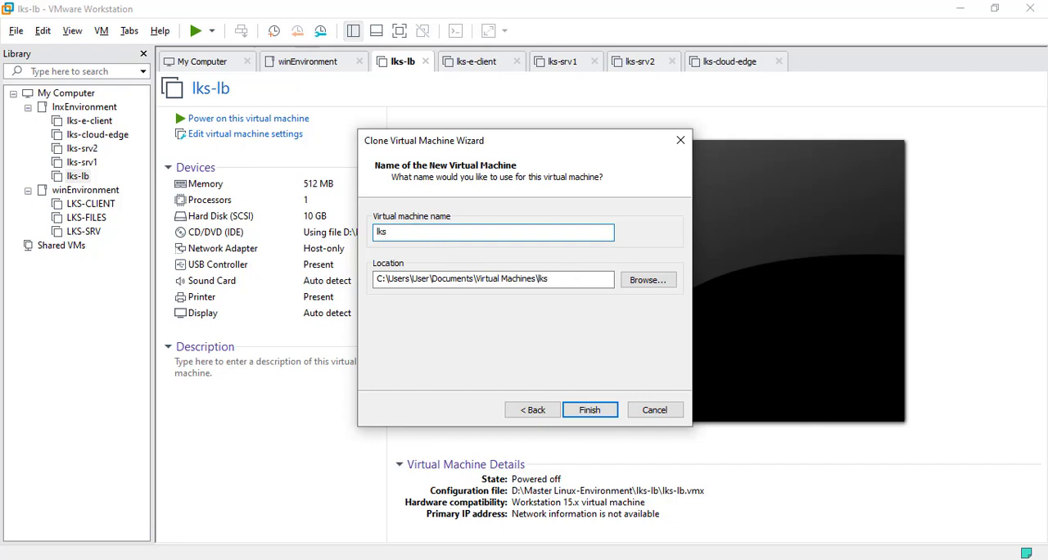
{"action": "type", "text": "-internal-edge"}
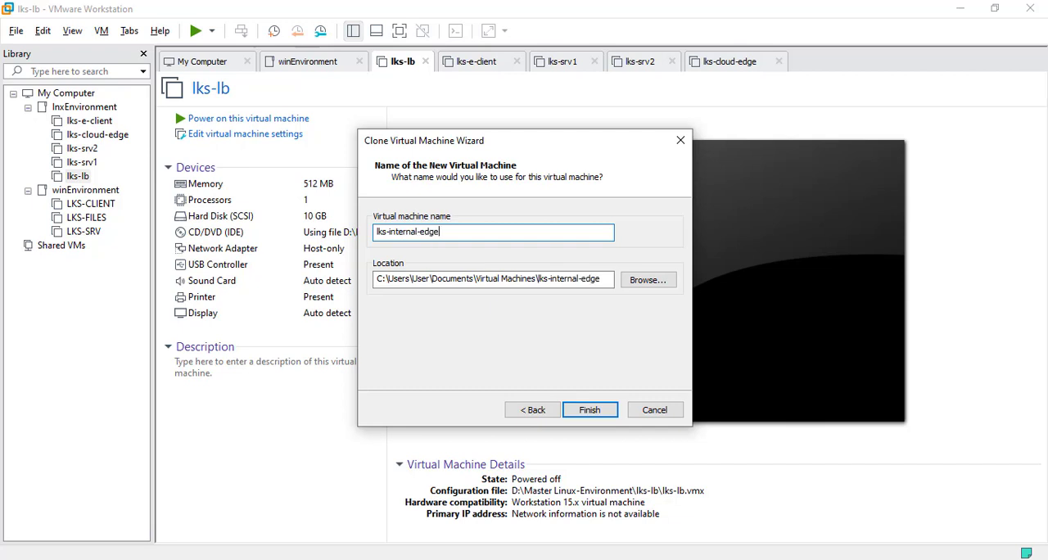
Step: Store the lks-internal-edge clone in a new folder lks-internal-edge in D:\Master Linux-Environment
{"action": "left_click", "coordinate": [647, 279]}
{"action": "left_click", "coordinate": [463, 415]}
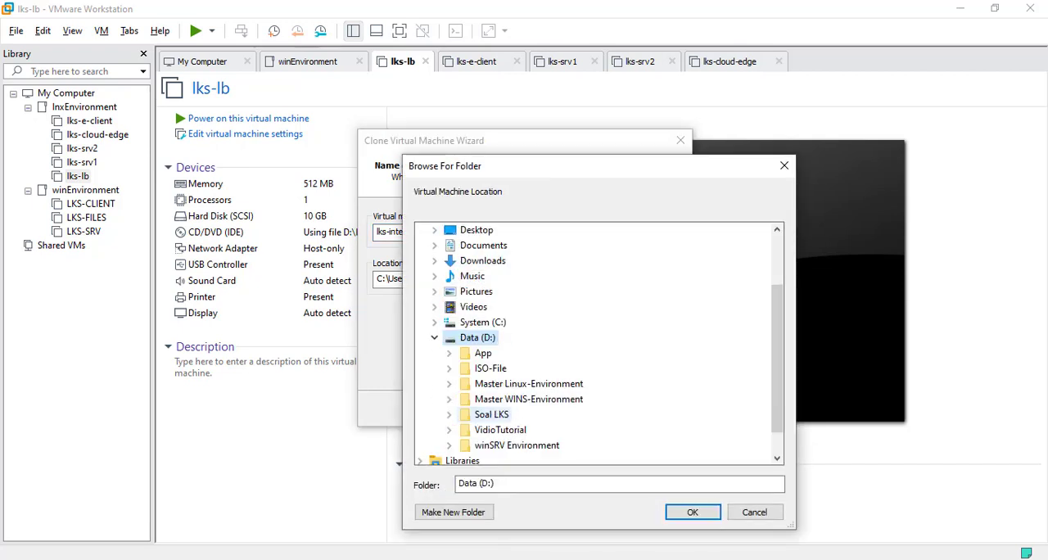
{"action": "scroll", "coordinate": [492, 414], "scroll_direction": "down", "scroll_amount": 1}
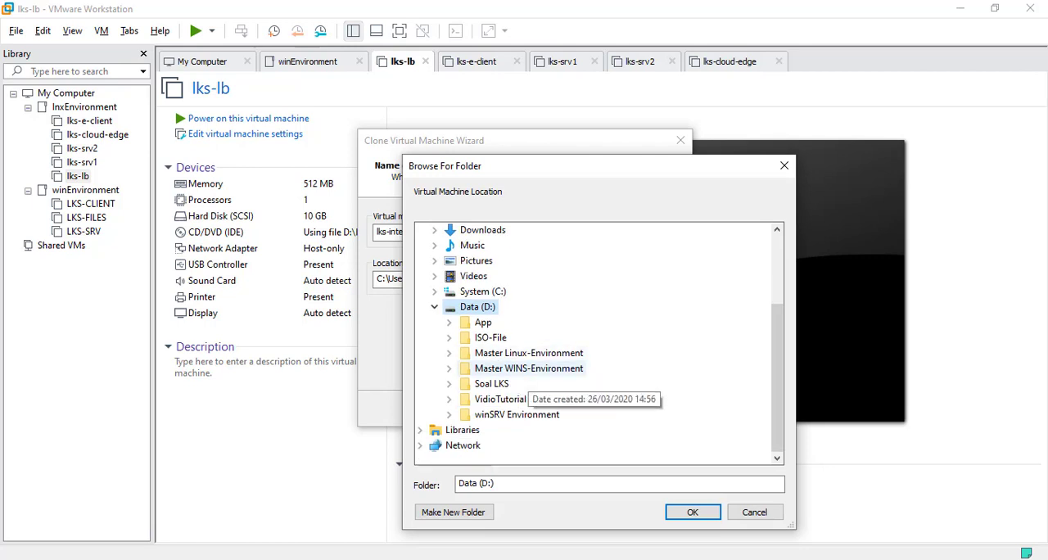
{"action": "double_click", "coordinate": [529, 353]}
{"action": "left_click", "coordinate": [453, 512]}
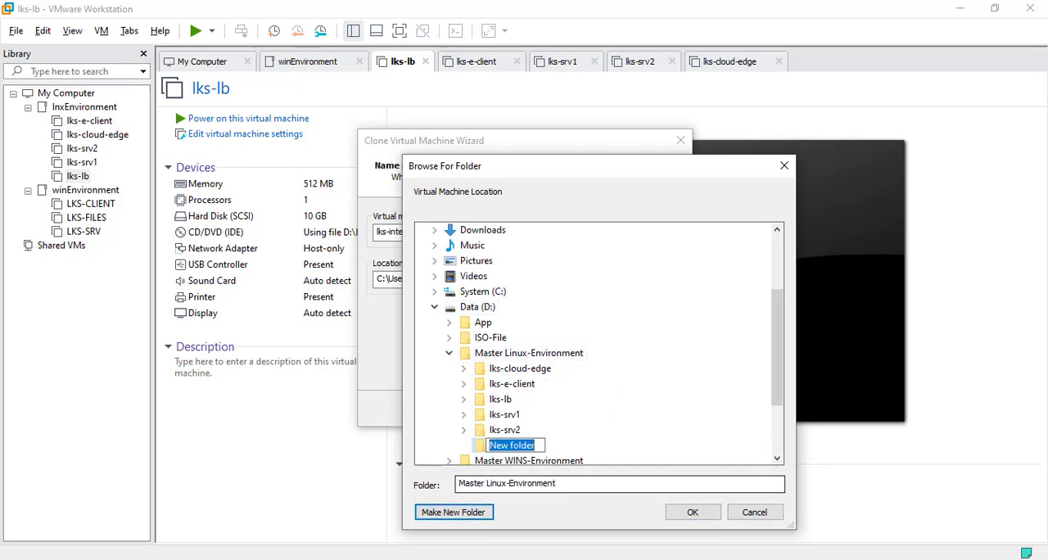
{"action": "type", "text": "lks"}
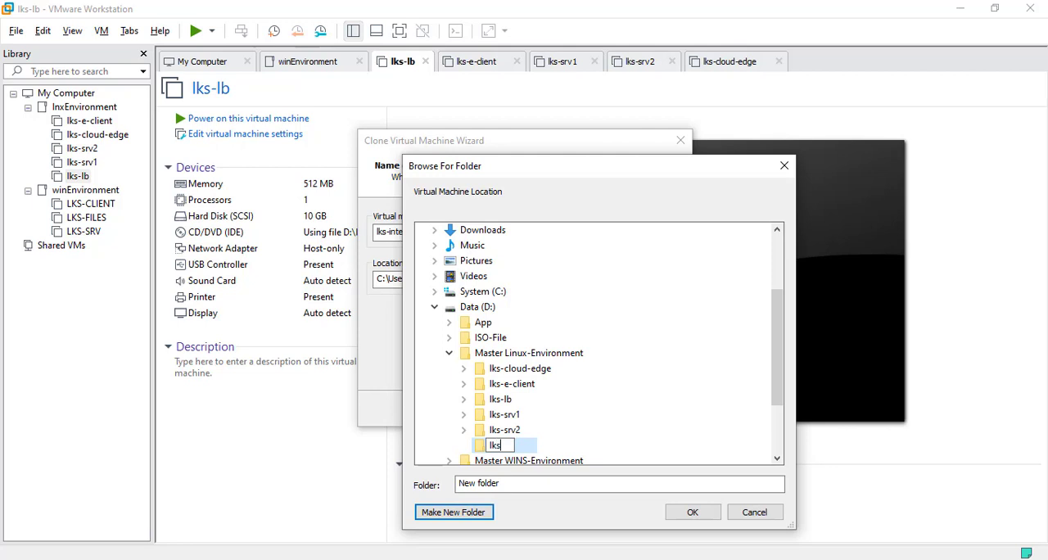
{"action": "type", "text": "-internal-edge"}
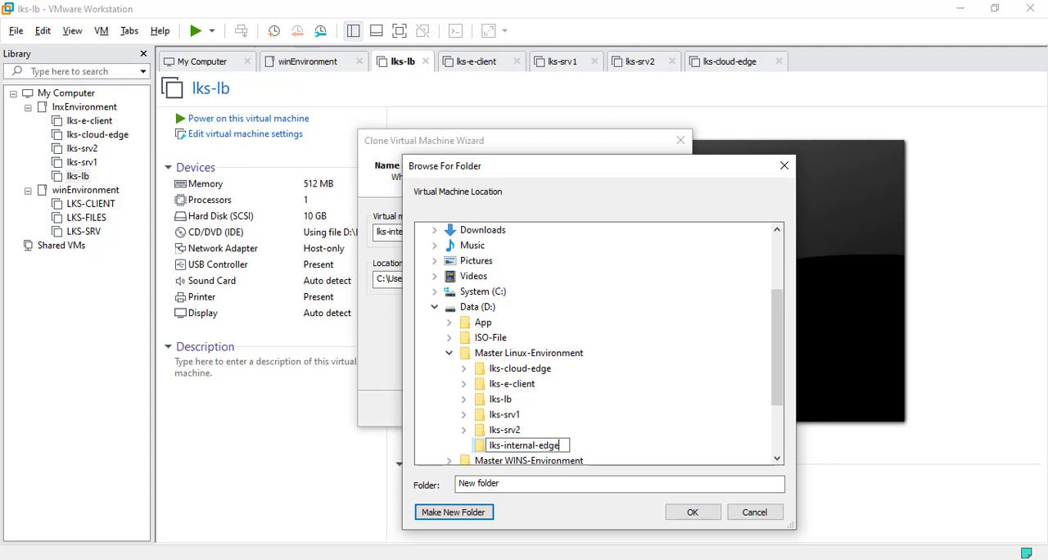
{"action": "key", "text": "Return"}
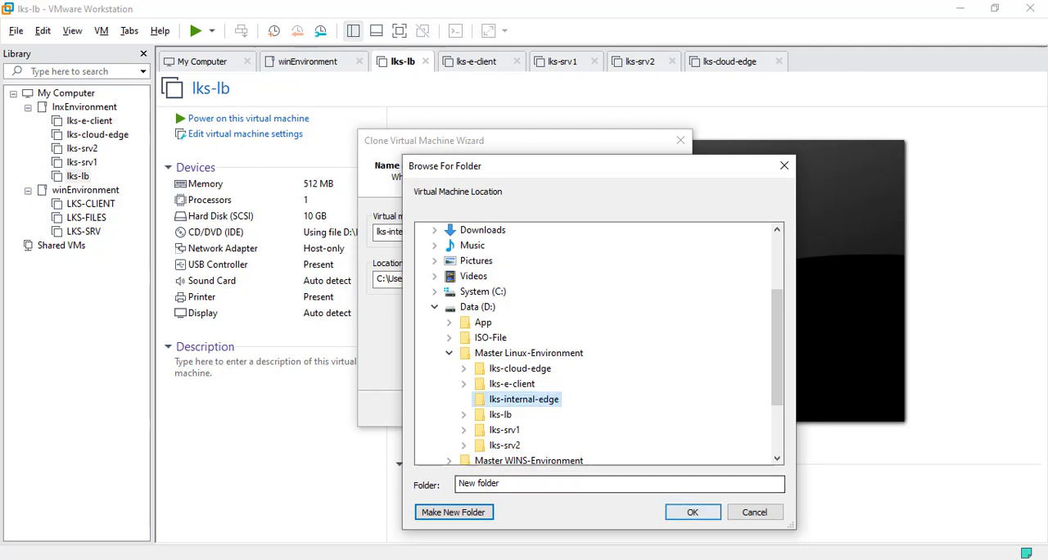
{"action": "key", "text": "Return"}
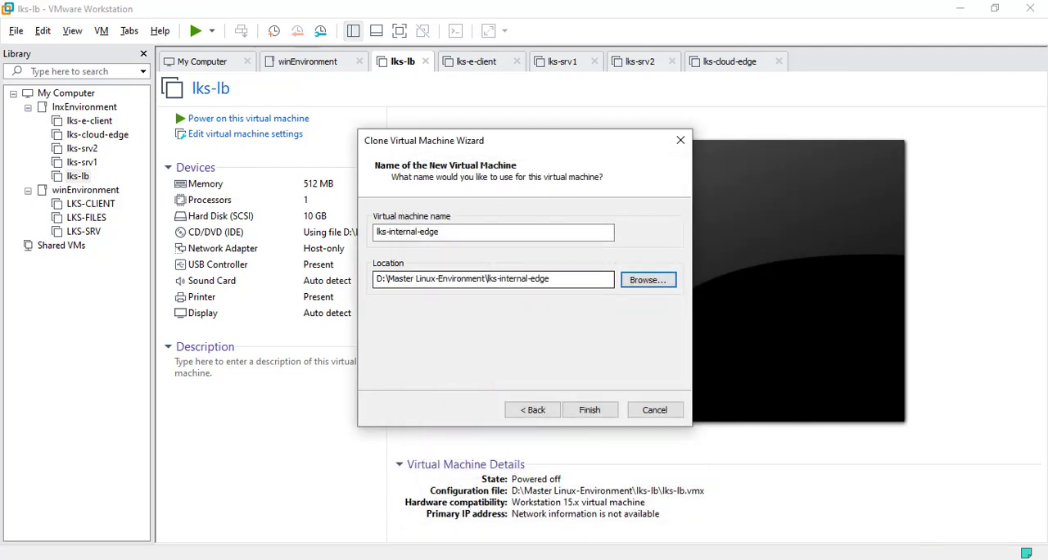
Step: Finish cloning lks-internal-edge and move the new VM into the lnxEnvironment folder of the library
{"action": "left_click", "coordinate": [589, 409]}
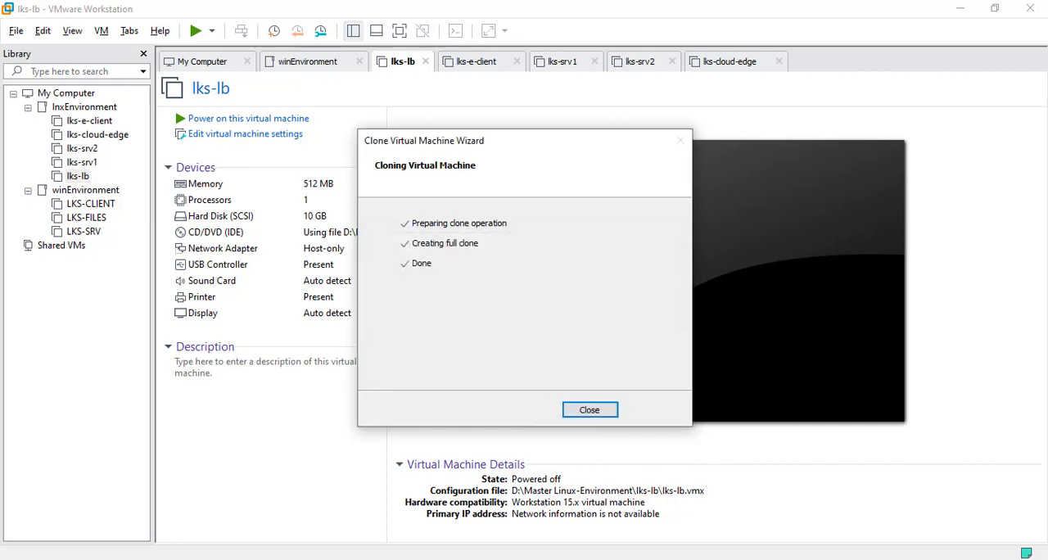
{"action": "left_click", "coordinate": [589, 410]}
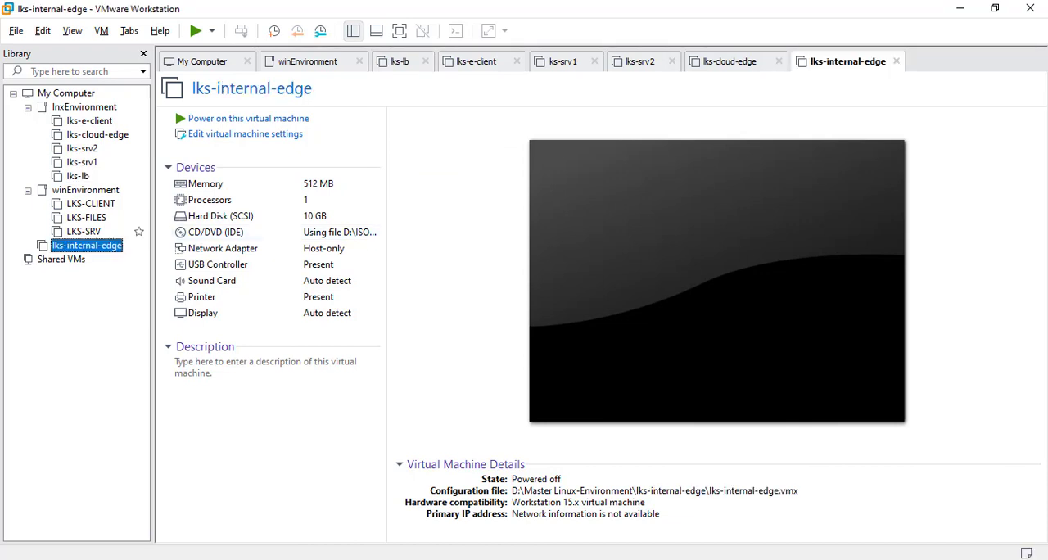
{"action": "left_click_drag", "start_coordinate": [87, 246], "coordinate": [105, 149]}
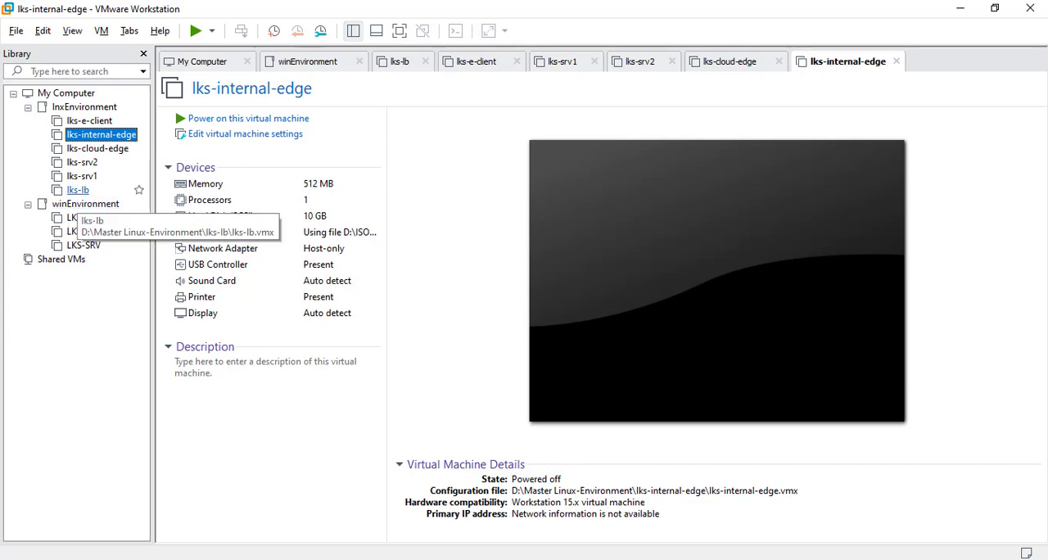
Step: Set up a fifth full clone of the lks-lb VM and name it lks-i-server
{"action": "left_click", "coordinate": [79, 190]}
{"action": "right_click", "coordinate": [78, 190]}
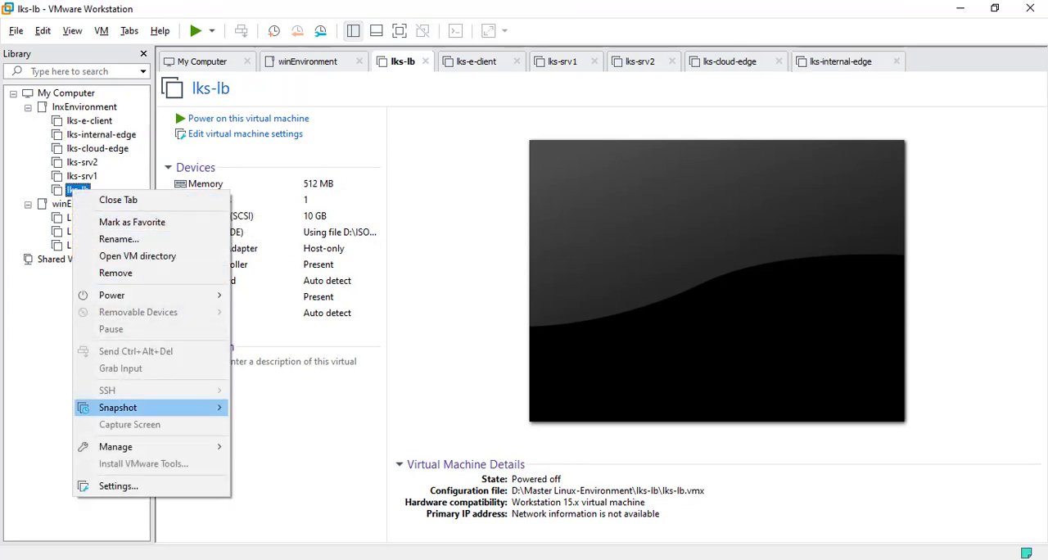
{"action": "mouse_move", "coordinate": [130, 447]}
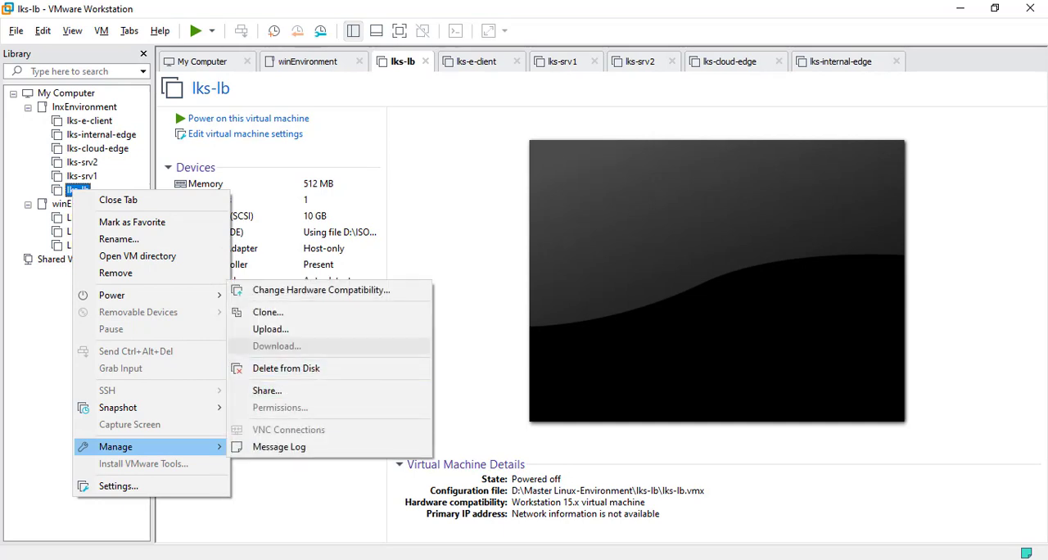
{"action": "left_click", "coordinate": [268, 312]}
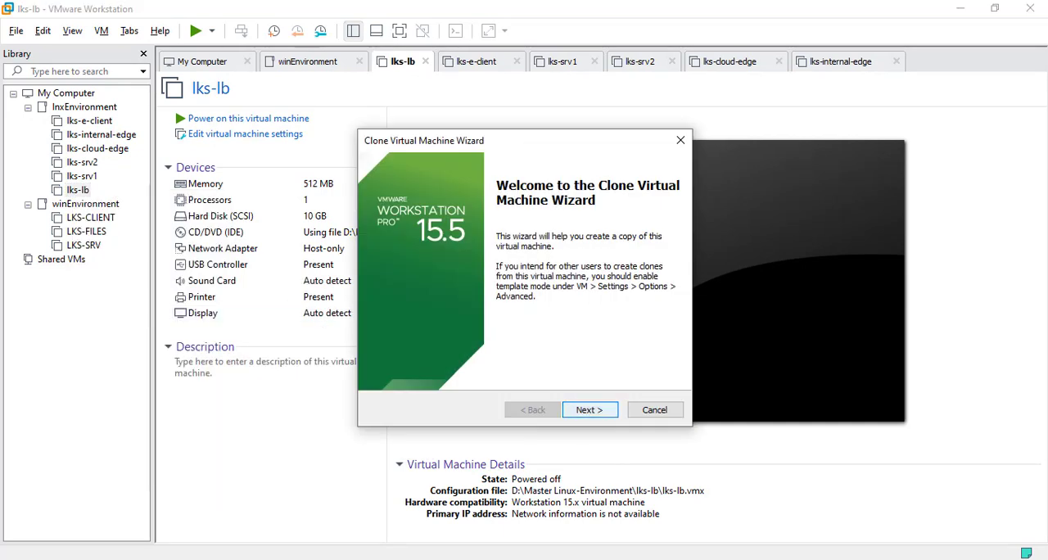
{"action": "left_click", "coordinate": [590, 409]}
{"action": "left_click", "coordinate": [589, 409]}
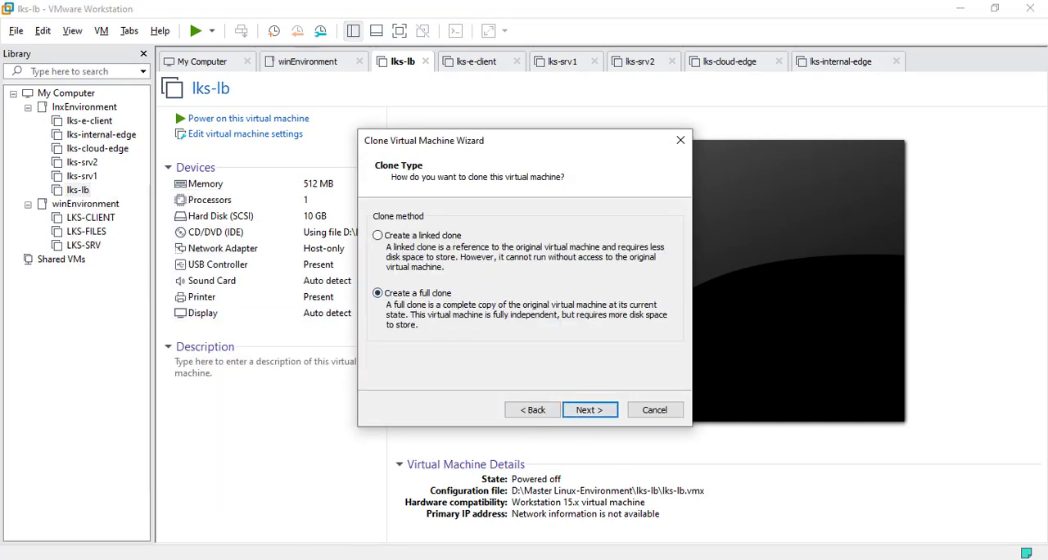
{"action": "left_click", "coordinate": [590, 409]}
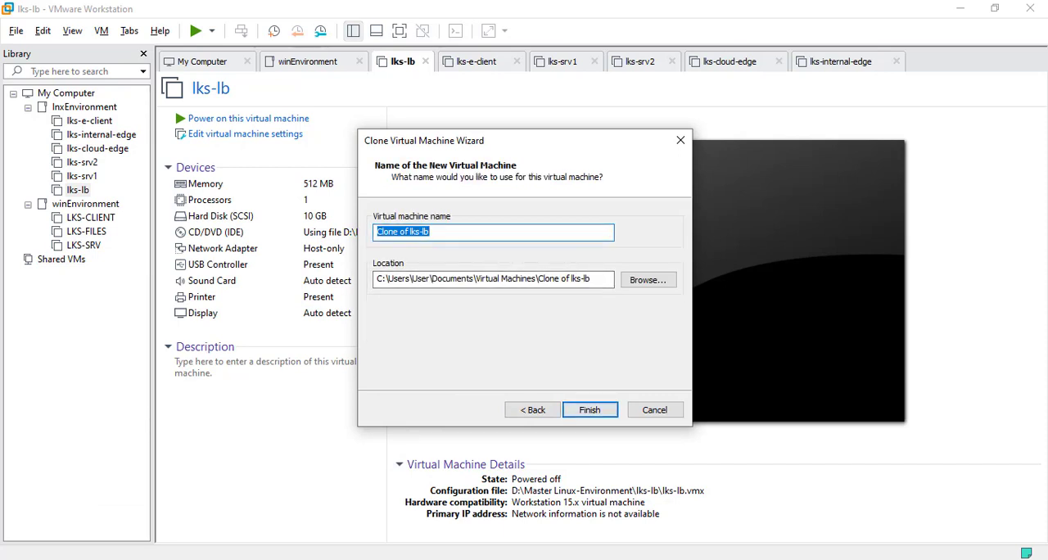
{"action": "type", "text": "lks"}
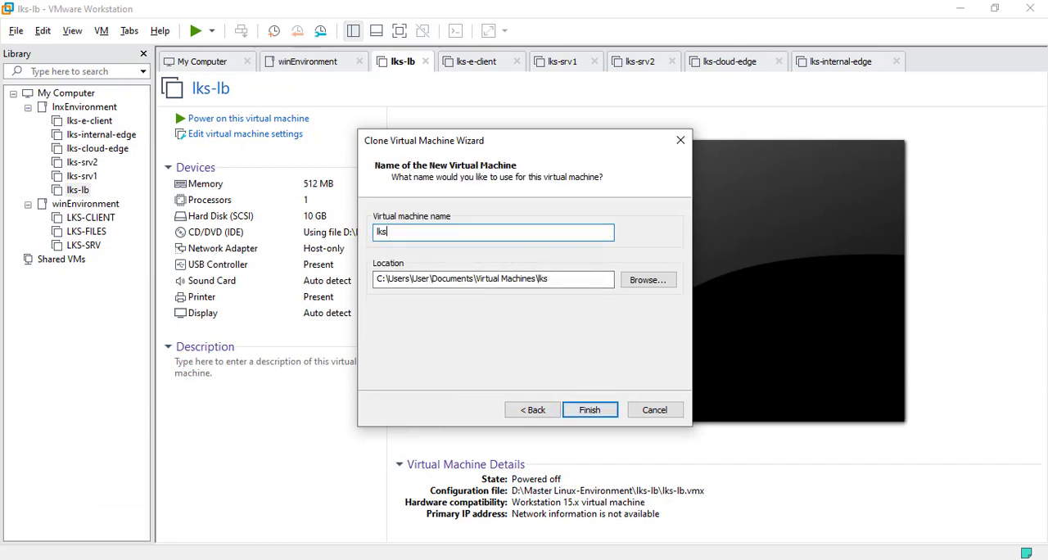
{"action": "type", "text": "-i-server"}
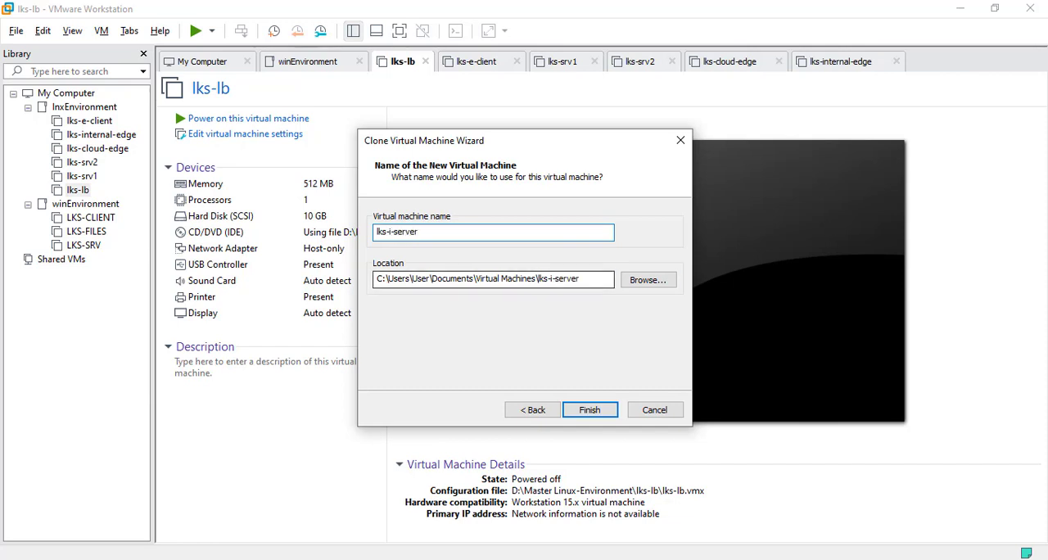
Step: Browse to the Master Linux-Environment folder on Data (D:) for the lks-i-server clone's location
{"action": "left_click", "coordinate": [648, 279]}
{"action": "left_click", "coordinate": [480, 413]}
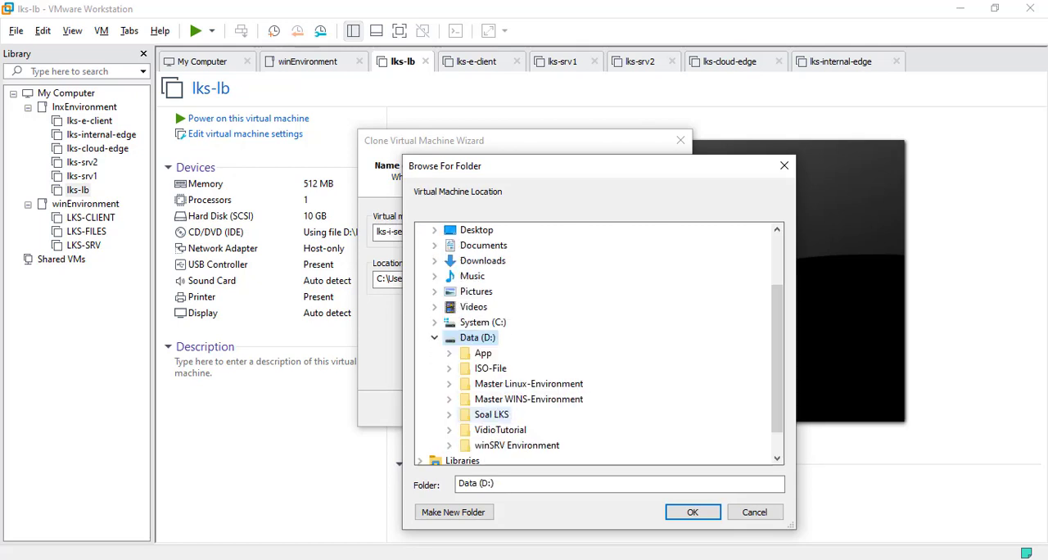
{"action": "scroll", "coordinate": [513, 401], "scroll_direction": "down", "scroll_amount": 1}
{"action": "left_click", "coordinate": [497, 385]}
{"action": "scroll", "coordinate": [526, 411], "scroll_direction": "down", "scroll_amount": 2}
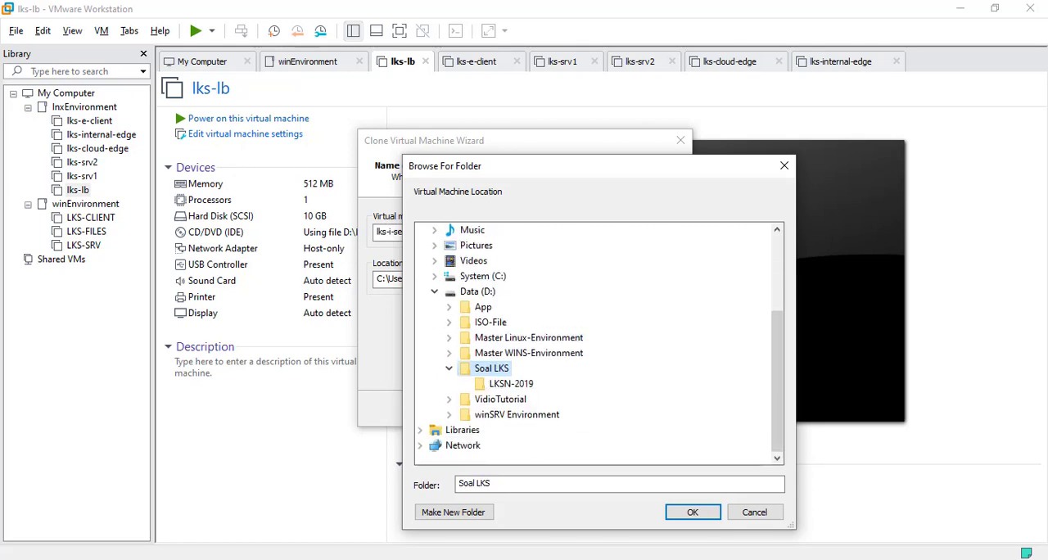
{"action": "left_click", "coordinate": [525, 386]}
{"action": "left_click", "coordinate": [497, 372]}
{"action": "left_click", "coordinate": [524, 337]}
{"action": "scroll", "coordinate": [595, 344], "scroll_direction": "down", "scroll_amount": 1}
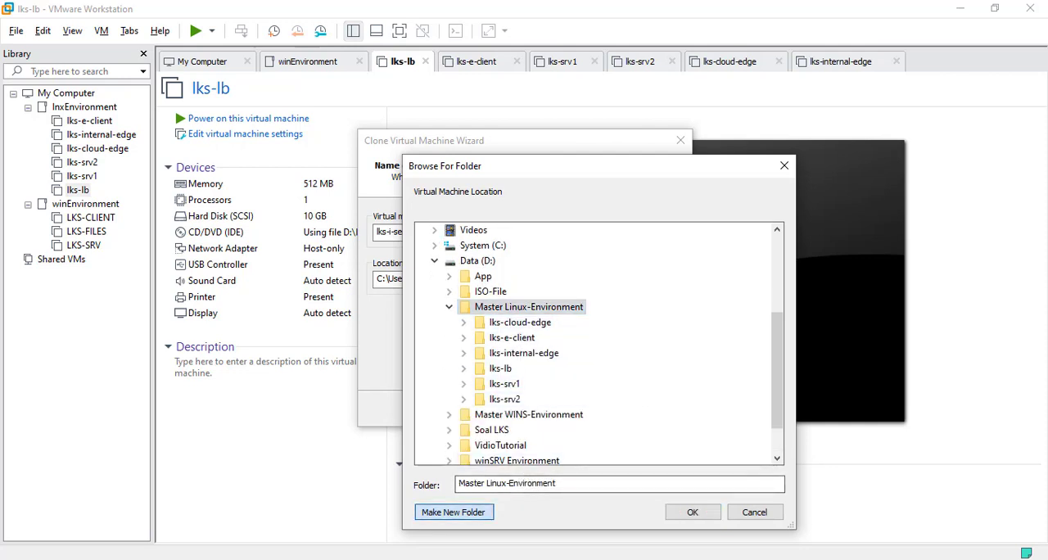
Step: Create a new folder lks-i-server in Master Linux-Environment as the clone's location and finish cloning the VM
{"action": "left_click", "coordinate": [453, 512]}
{"action": "type", "text": "lk"}
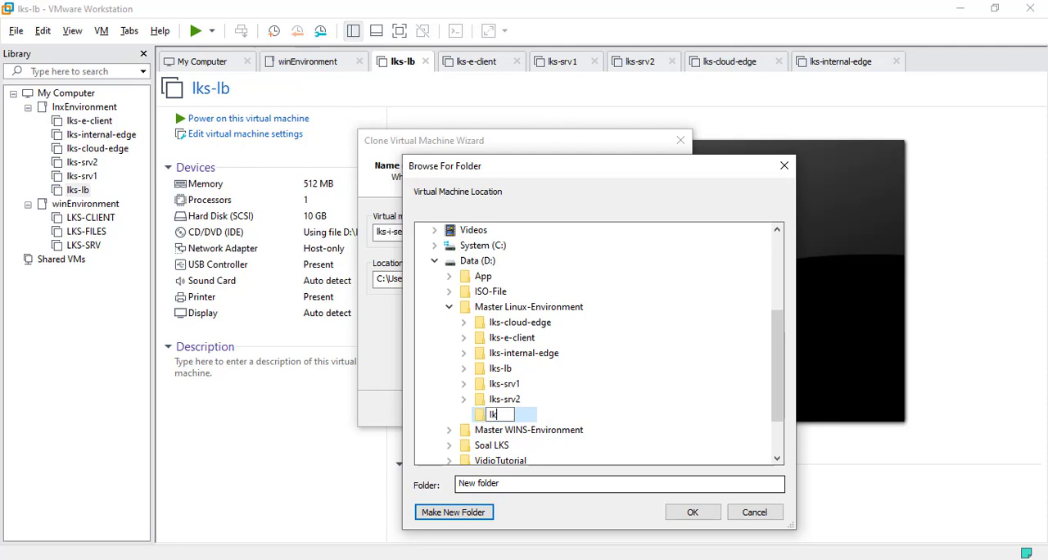
{"action": "type", "text": "s-i-server"}
{"action": "key", "text": "Return"}
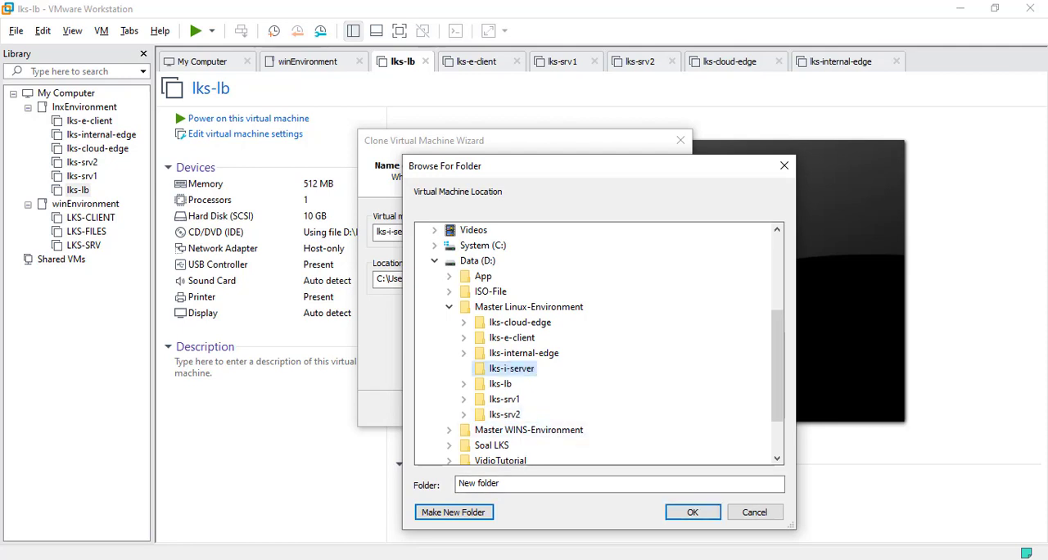
{"action": "key", "text": "Return"}
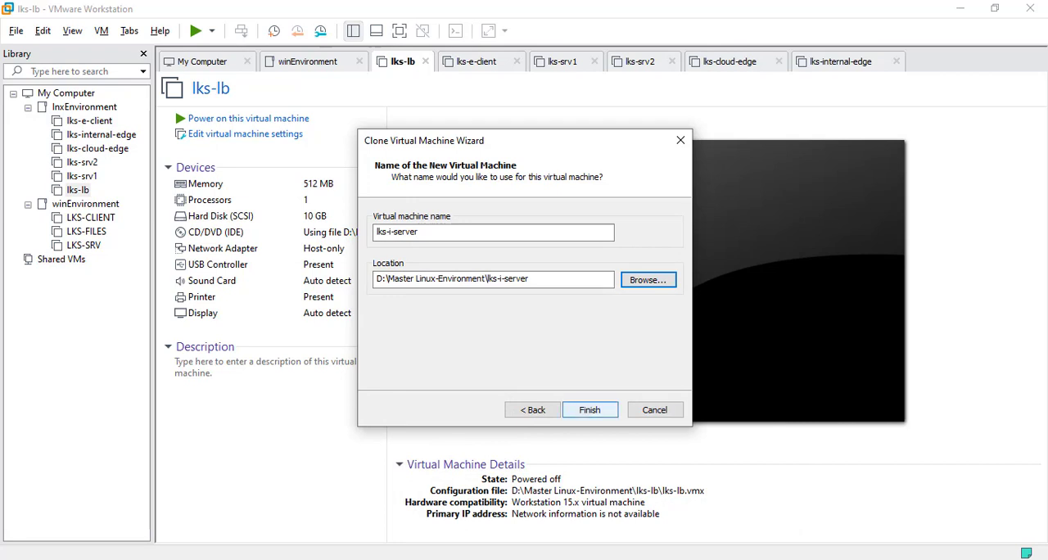
{"action": "left_click", "coordinate": [589, 409]}
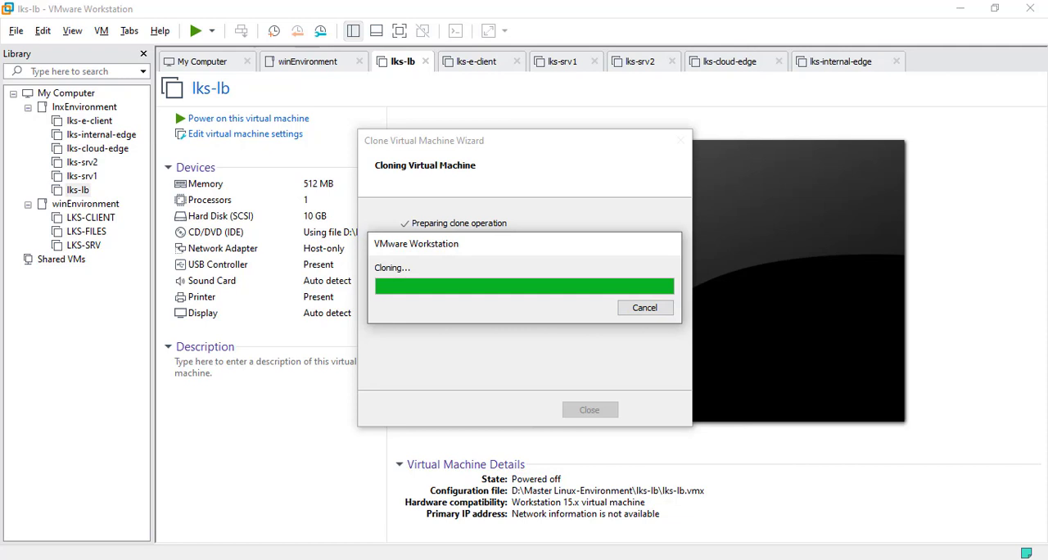
{"action": "left_click", "coordinate": [589, 409]}
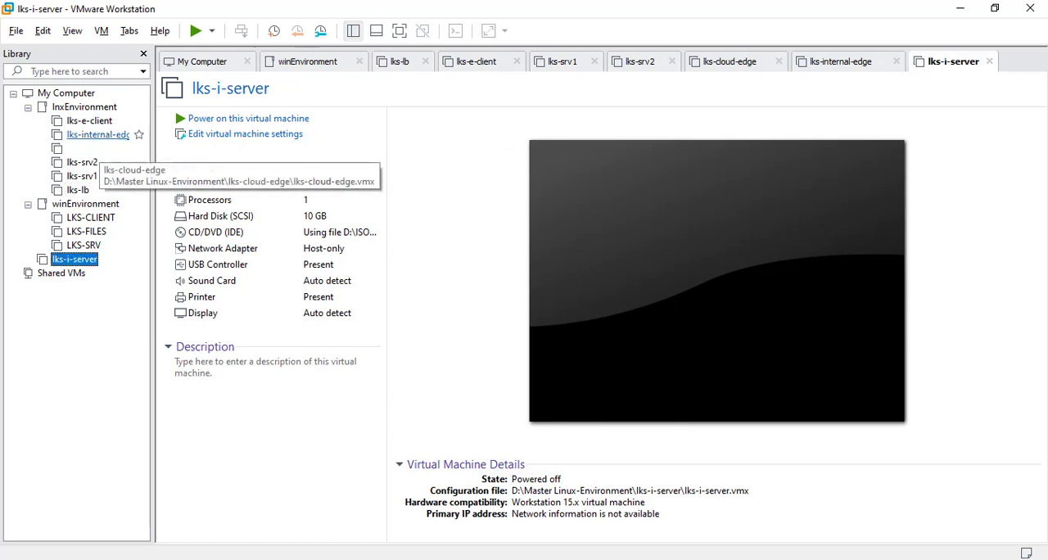
Step: Set up a full clone of the lks-e-client VM
{"action": "left_click", "coordinate": [90, 120]}
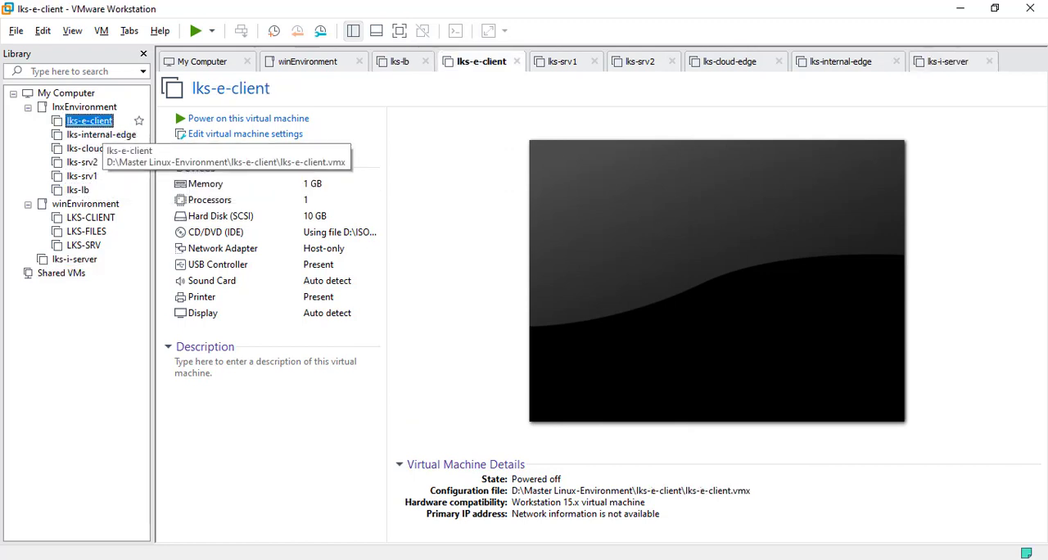
{"action": "right_click", "coordinate": [94, 123]}
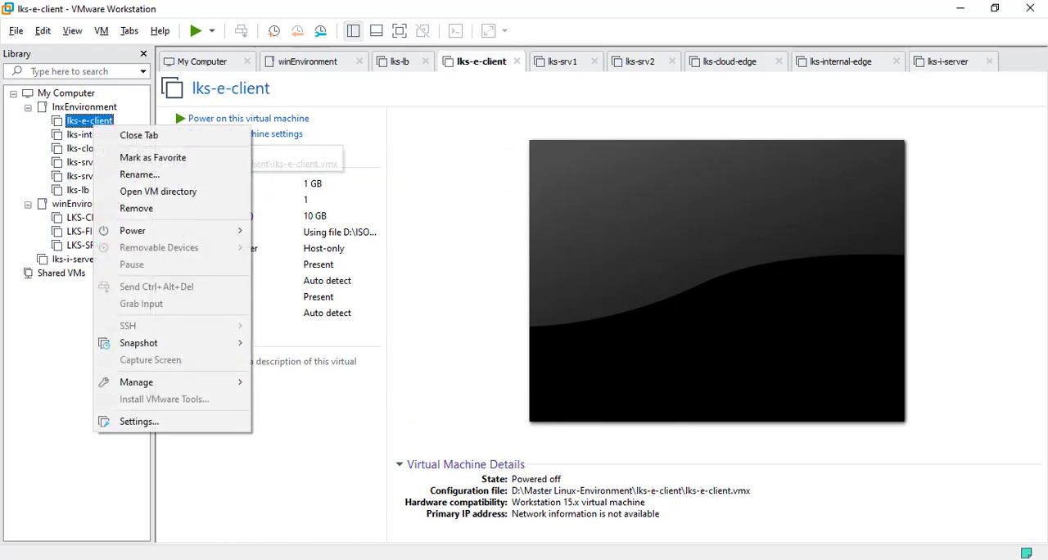
{"action": "mouse_move", "coordinate": [163, 231]}
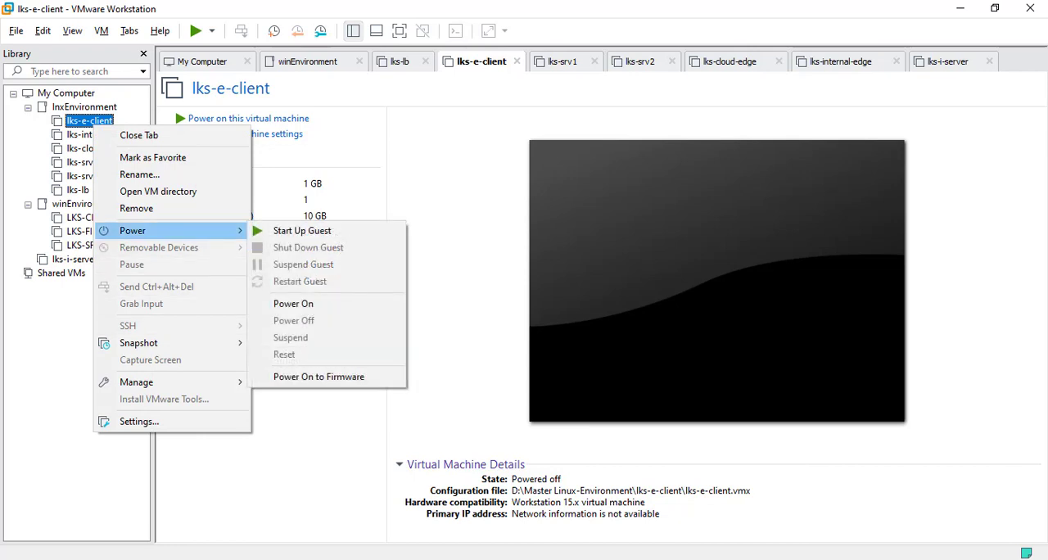
{"action": "mouse_move", "coordinate": [180, 382]}
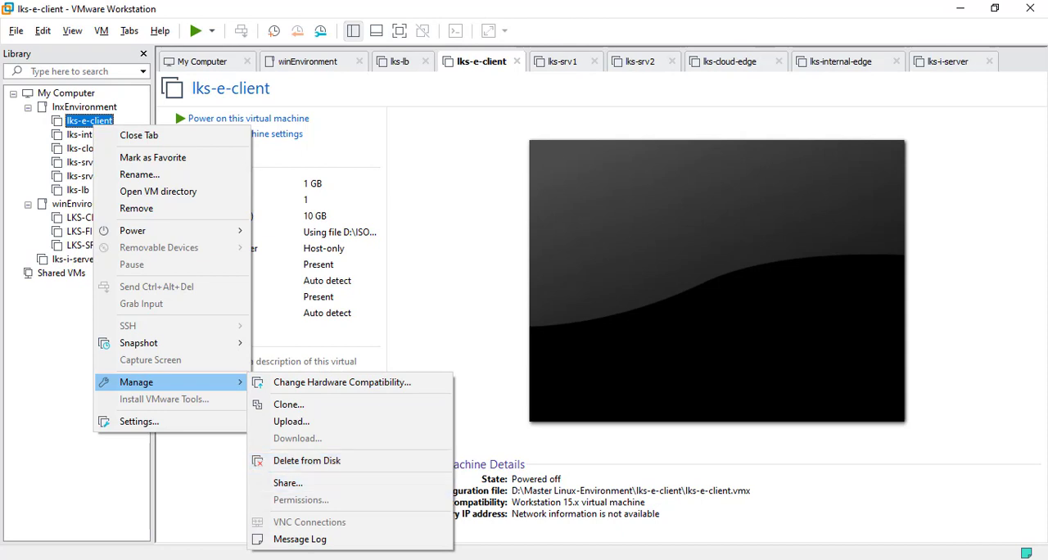
{"action": "left_click", "coordinate": [288, 404]}
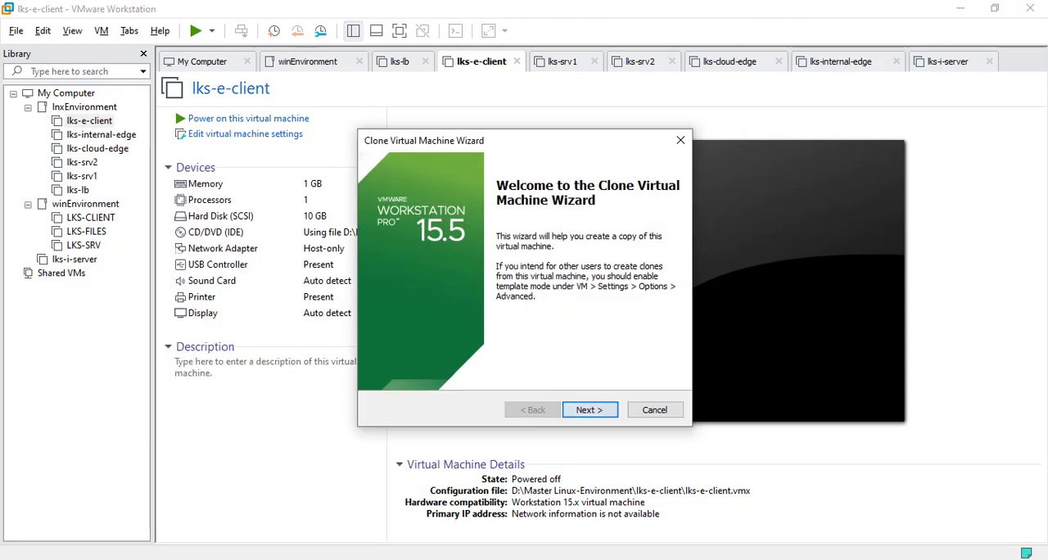
{"action": "key", "text": "Return"}
{"action": "key", "text": "Return"}
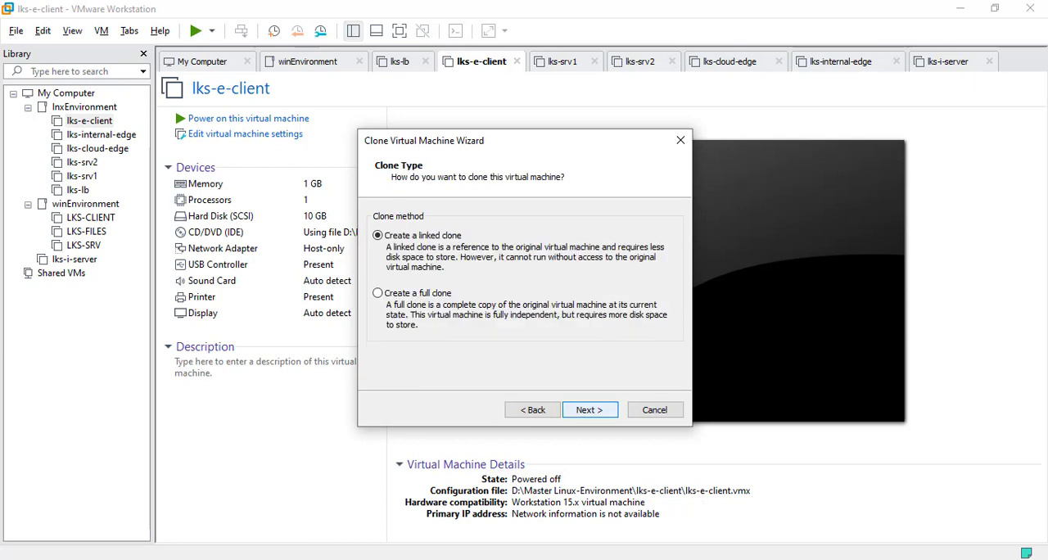
{"action": "key", "text": "Down"}
{"action": "key", "text": "Return"}
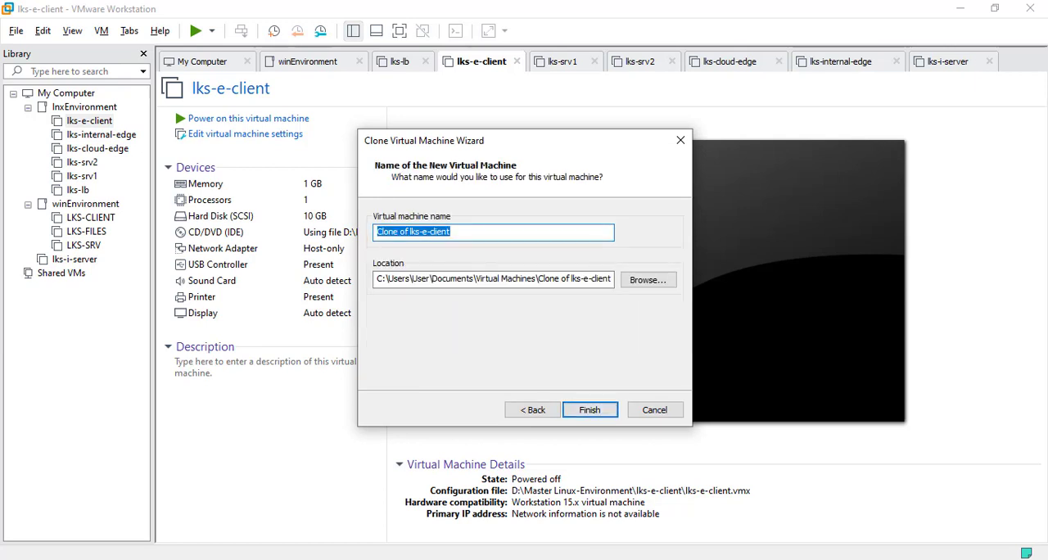
Step: Name the new clone of lks-e-client lks-i-client
{"action": "key", "text": "Left"}
{"action": "key", "text": "Left"}
{"action": "key", "text": "Left"}
{"action": "key", "text": "Left"}
{"action": "key", "text": "Left"}
{"action": "key", "text": "Left"}
{"action": "key", "text": "Left"}
{"action": "key", "text": "Left"}
{"action": "key", "text": "Left"}
{"action": "key", "text": "Left"}
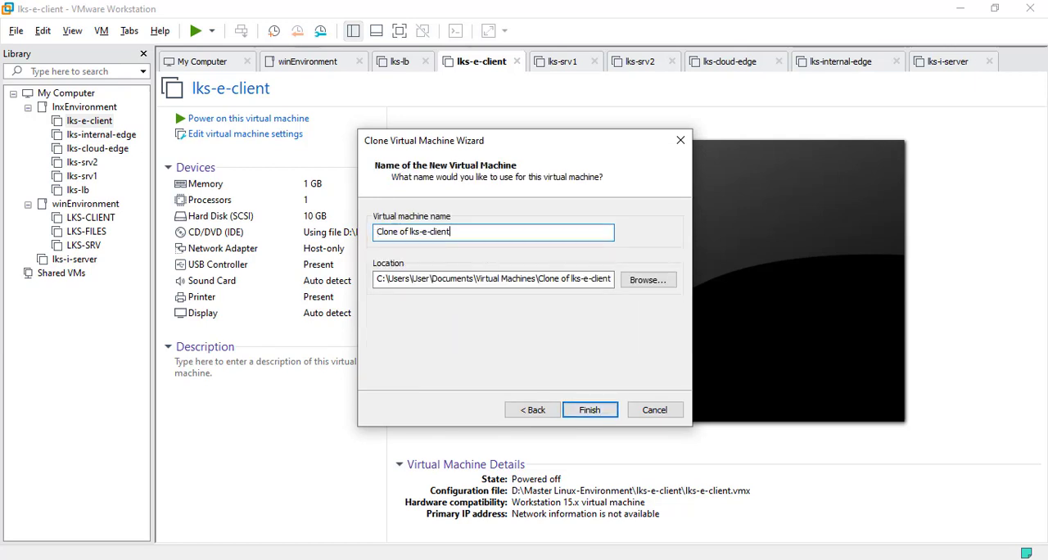
{"action": "key", "text": "Right"}
{"action": "key", "text": "Right"}
{"action": "key", "text": "Right"}
{"action": "key", "text": "BackSpace"}
{"action": "type", "text": "i"}
{"action": "key", "text": "BackSpace"}
{"action": "key", "text": "BackSpace"}
{"action": "key", "text": "BackSpace"}
{"action": "key", "text": "BackSpace"}
{"action": "key", "text": "BackSpace"}
{"action": "key", "text": "BackSpace"}
{"action": "key", "text": "BackSpace"}
{"action": "key", "text": "BackSpace"}
{"action": "key", "text": "BackSpace"}
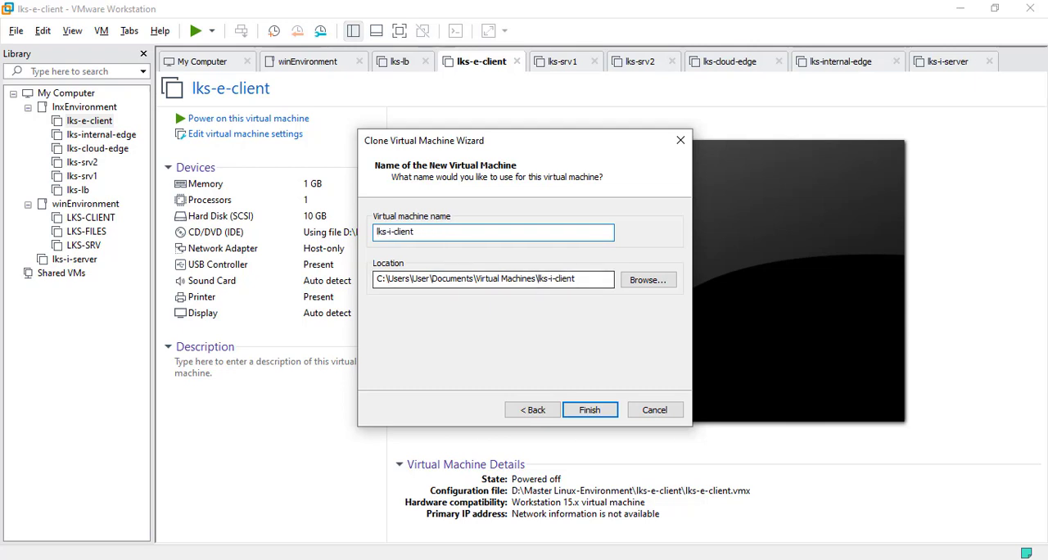
Step: Store the lks-i-client clone in a new folder lks-i-client in D:\Master Linux-Environment
{"action": "left_click_drag", "start_coordinate": [537, 279], "coordinate": [377, 279]}
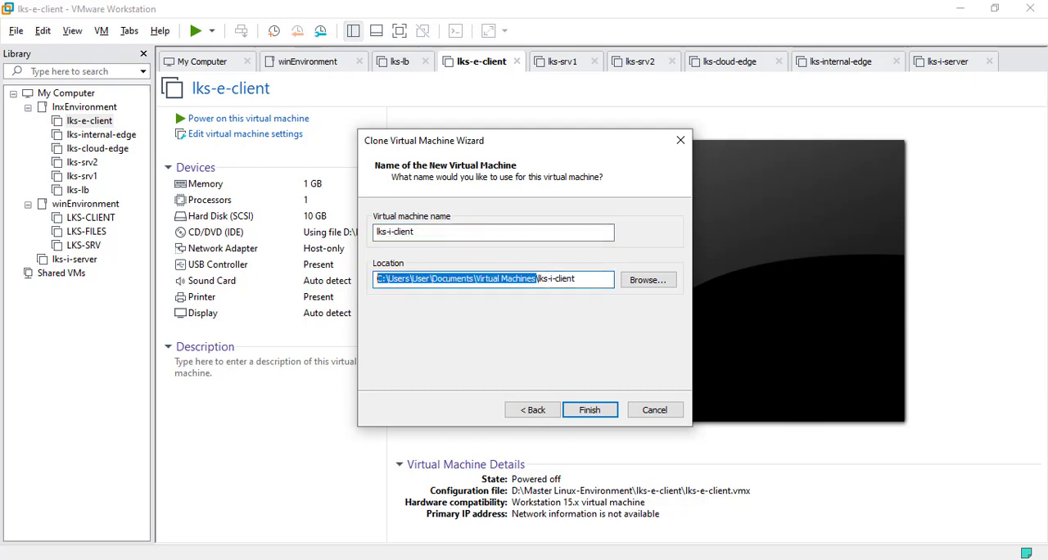
{"action": "key", "text": "BackSpace"}
{"action": "left_click", "coordinate": [647, 280]}
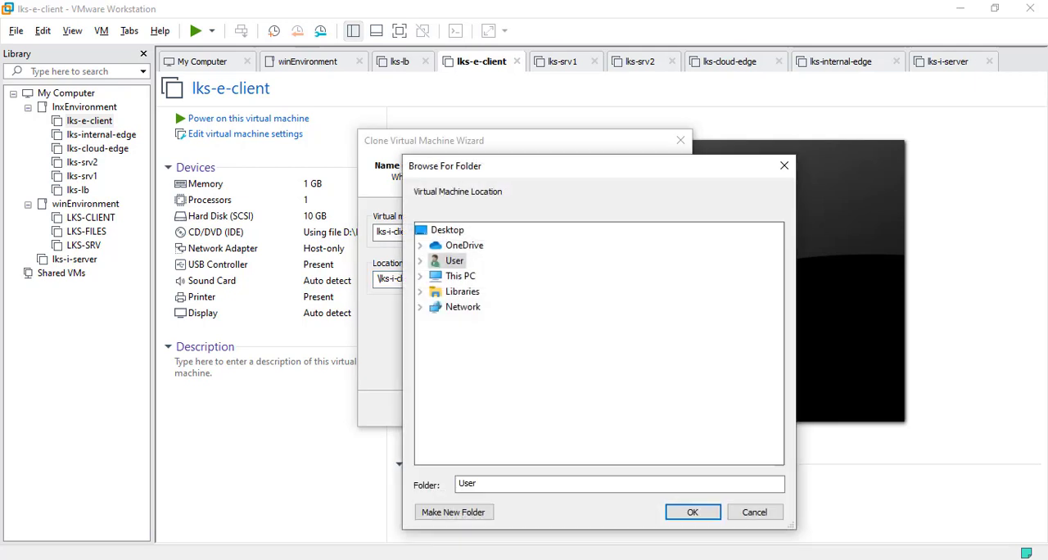
{"action": "left_click", "coordinate": [460, 276]}
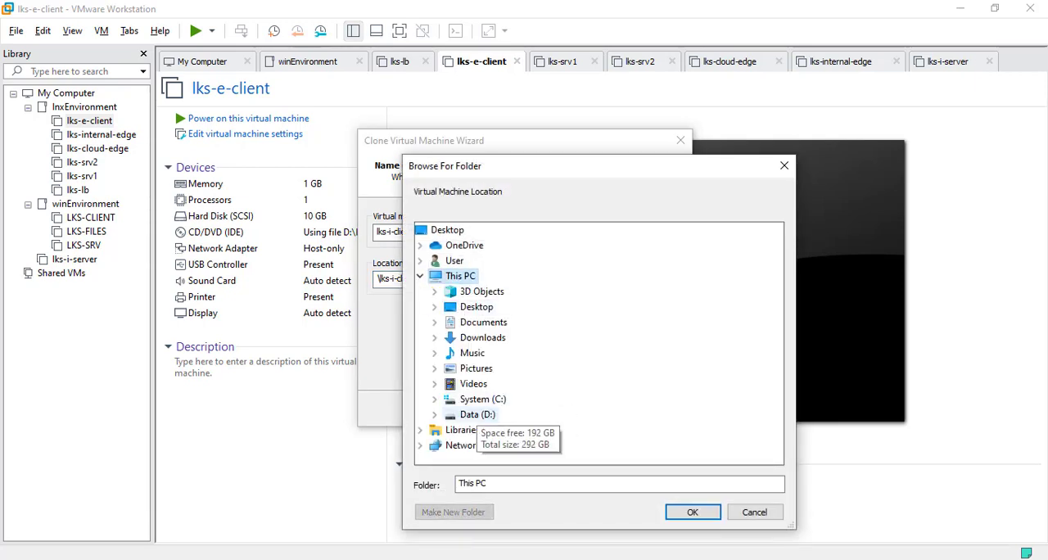
{"action": "left_click", "coordinate": [477, 414]}
{"action": "left_click", "coordinate": [515, 389]}
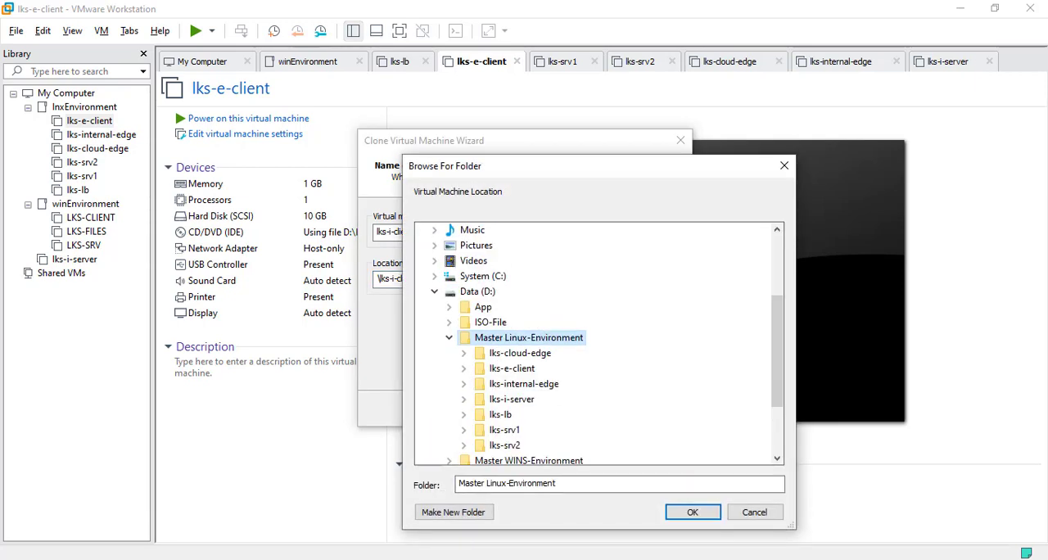
{"action": "left_click", "coordinate": [453, 511]}
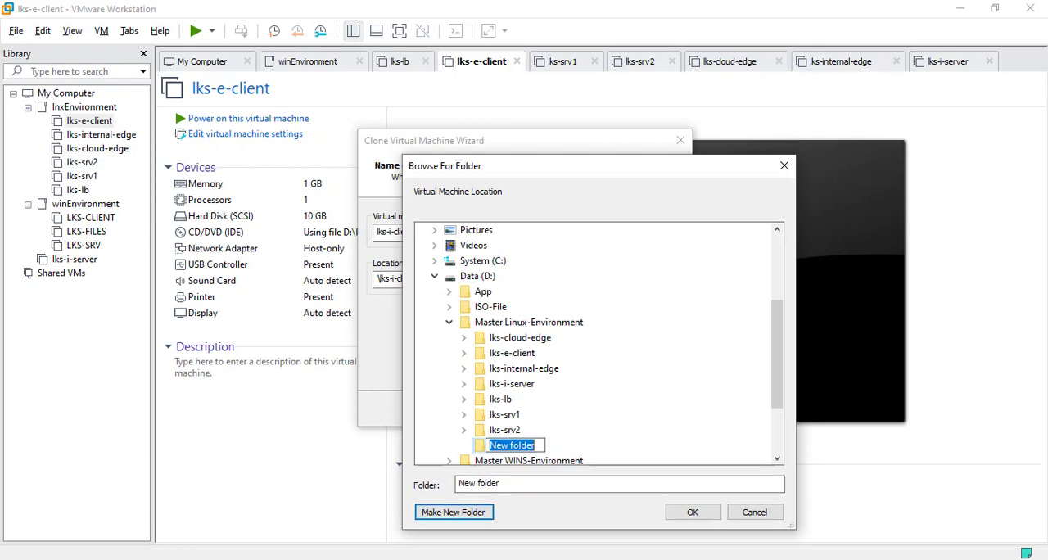
{"action": "type", "text": "lks"}
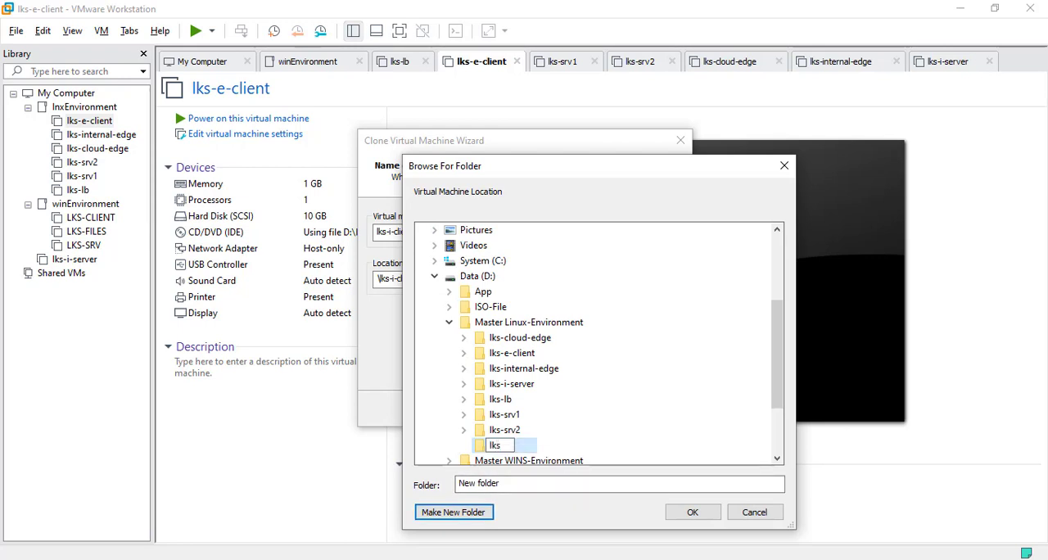
{"action": "type", "text": "-i-client"}
{"action": "key", "text": "Return"}
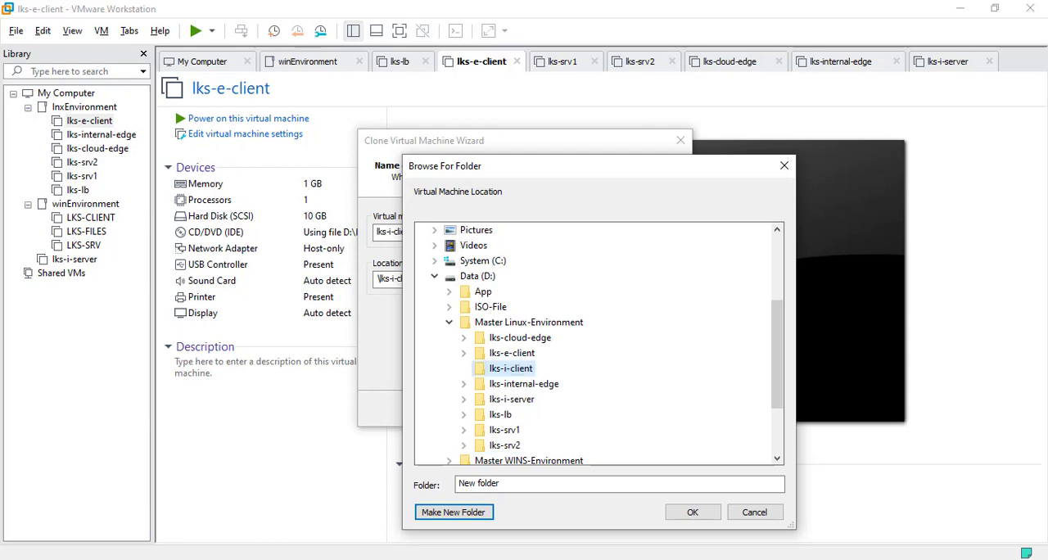
{"action": "left_click", "coordinate": [692, 511]}
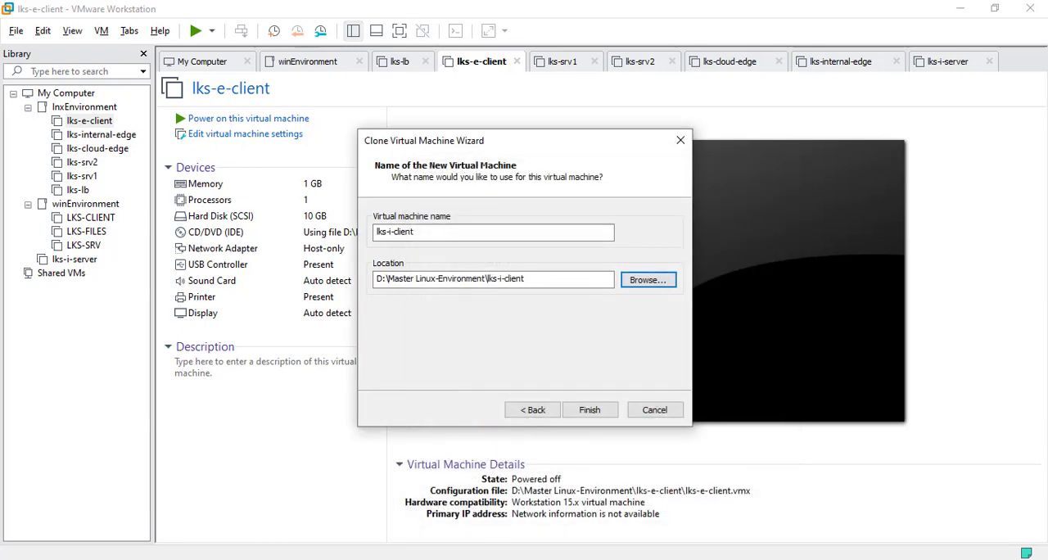
Step: Finish cloning lks-i-client and move the lks-i-server VM into the lnxEnvironment folder of the library
{"action": "left_click", "coordinate": [590, 409]}
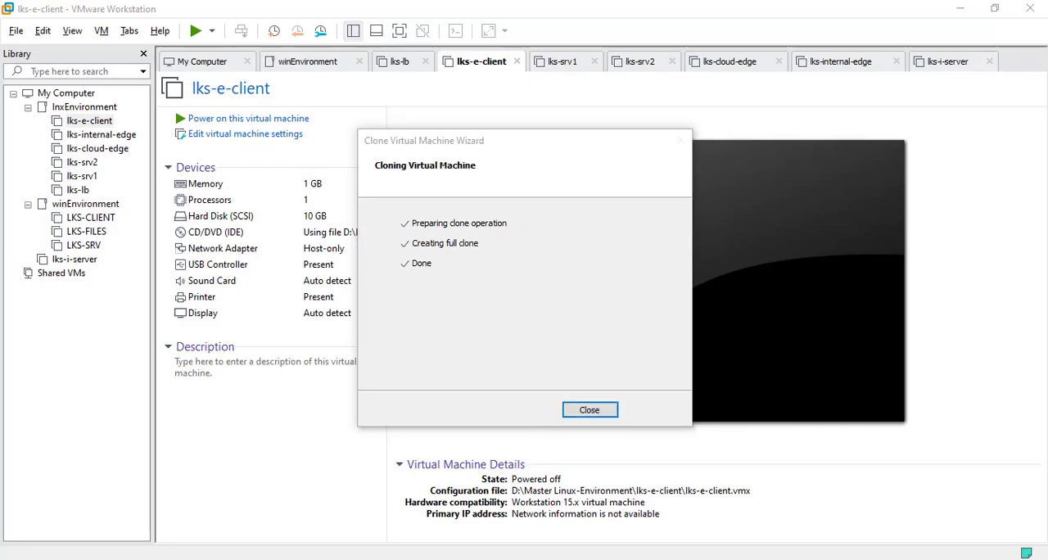
{"action": "left_click", "coordinate": [589, 409]}
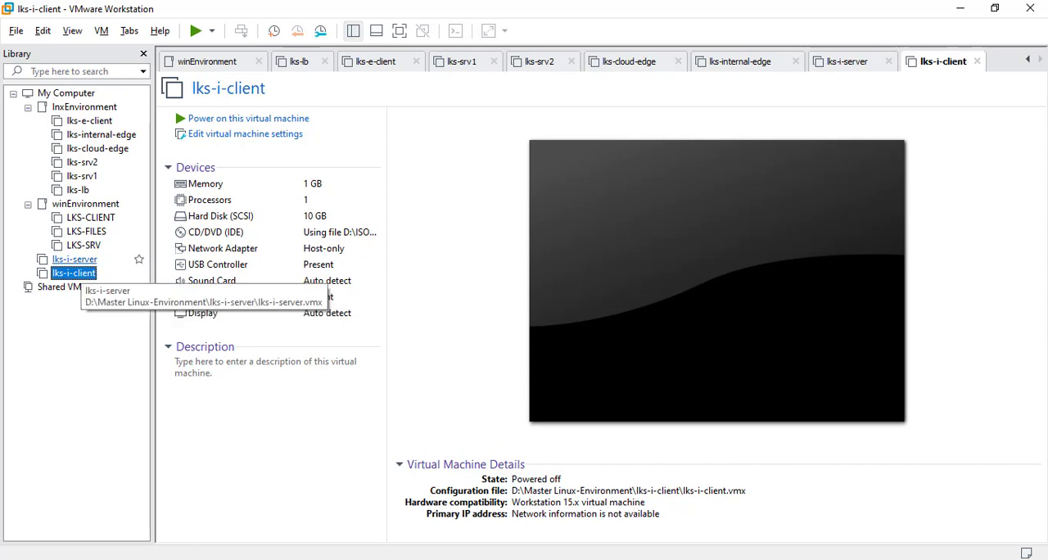
{"action": "left_click_drag", "start_coordinate": [78, 260], "coordinate": [84, 107]}
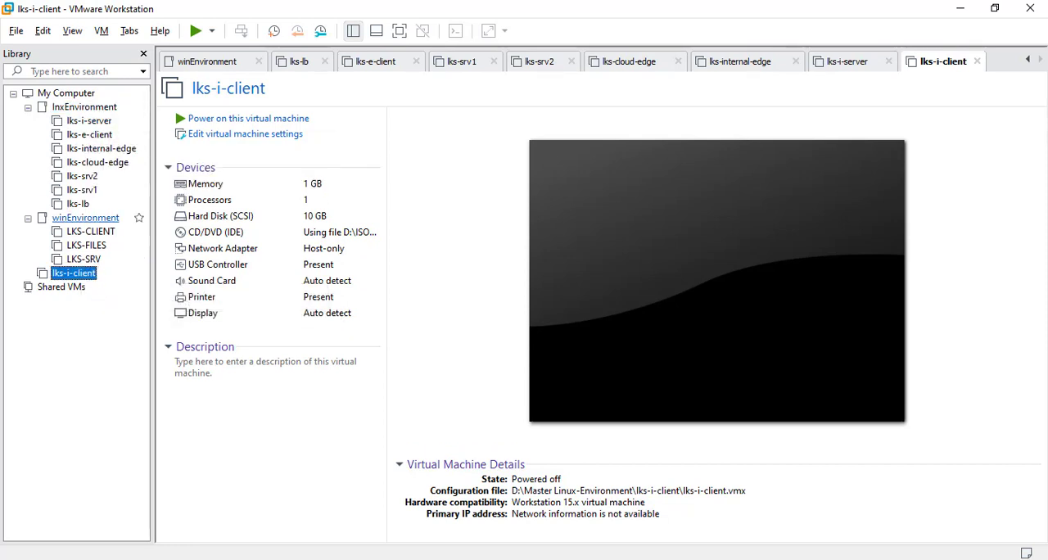
Step: Move the lks-i-client VM into the lnxEnvironment folder and place lks-e-client above it at the start of the folder
{"action": "left_click_drag", "start_coordinate": [86, 272], "coordinate": [84, 108]}
{"action": "left_click_drag", "start_coordinate": [89, 149], "coordinate": [84, 107]}
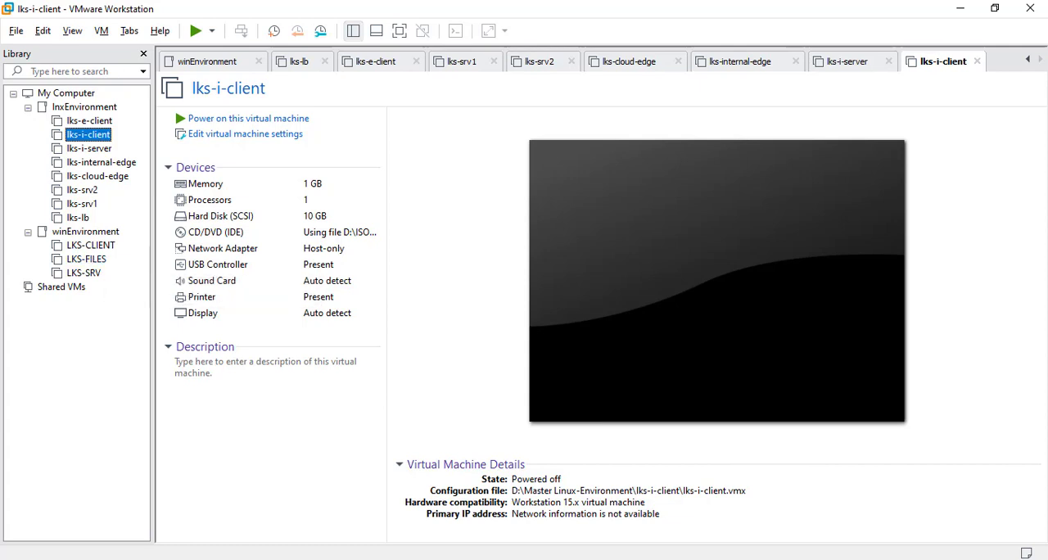
Step: Look through the lks-lb, lks-srv1, lks-srv2, lks-cloud-edge and lks-internal-edge VMs and set the memory of lks-lb to 256 MB
{"action": "left_click", "coordinate": [78, 217]}
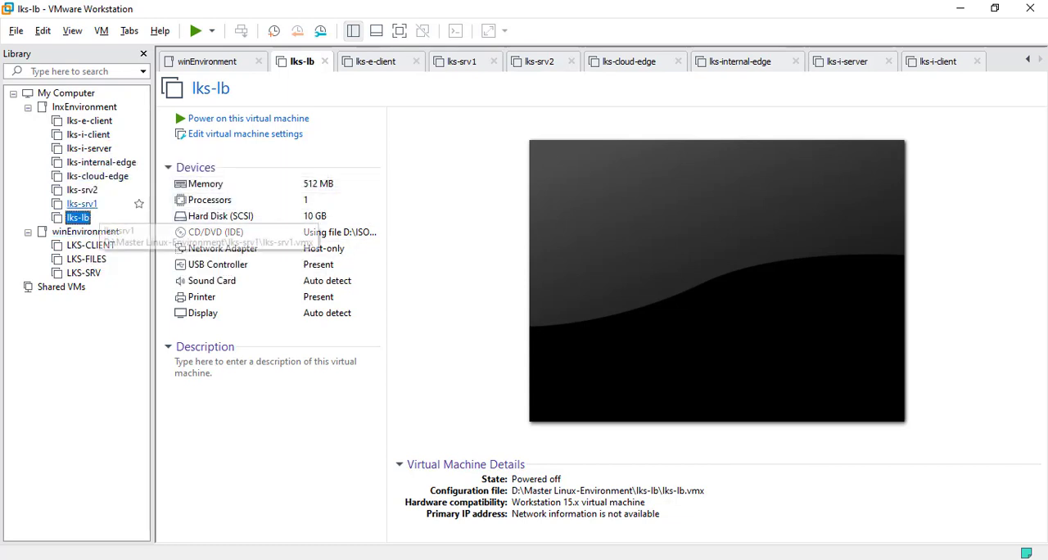
{"action": "left_click", "coordinate": [82, 203]}
{"action": "left_click", "coordinate": [82, 190]}
{"action": "left_click", "coordinate": [96, 176]}
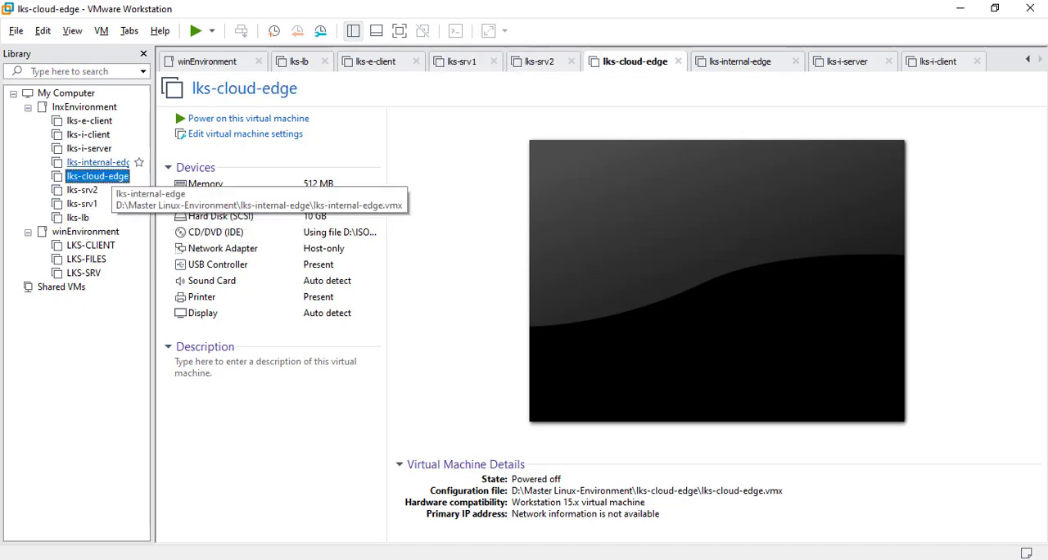
{"action": "left_click", "coordinate": [101, 162]}
{"action": "left_click", "coordinate": [78, 217]}
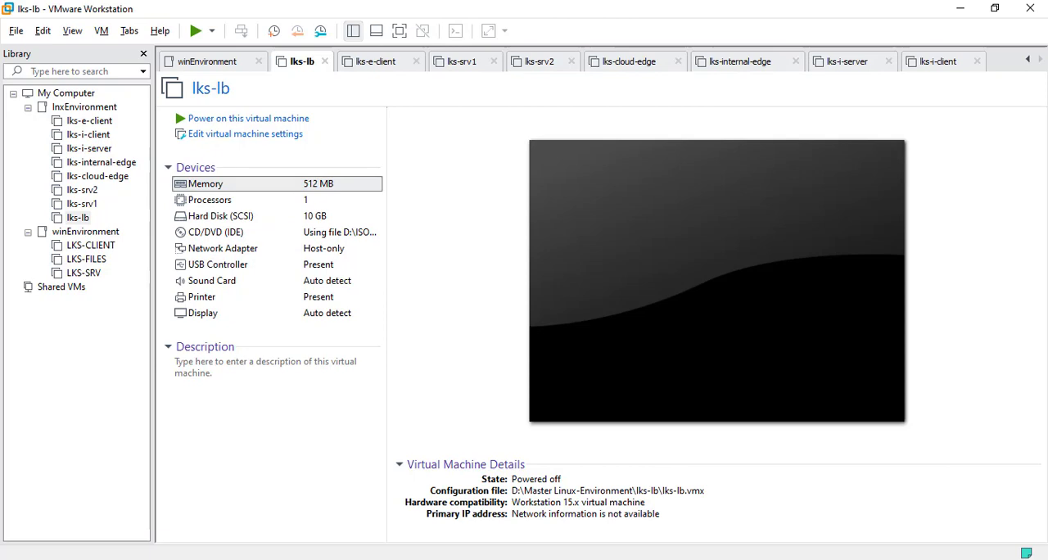
{"action": "double_click", "coordinate": [205, 183]}
{"action": "key", "text": "Tab"}
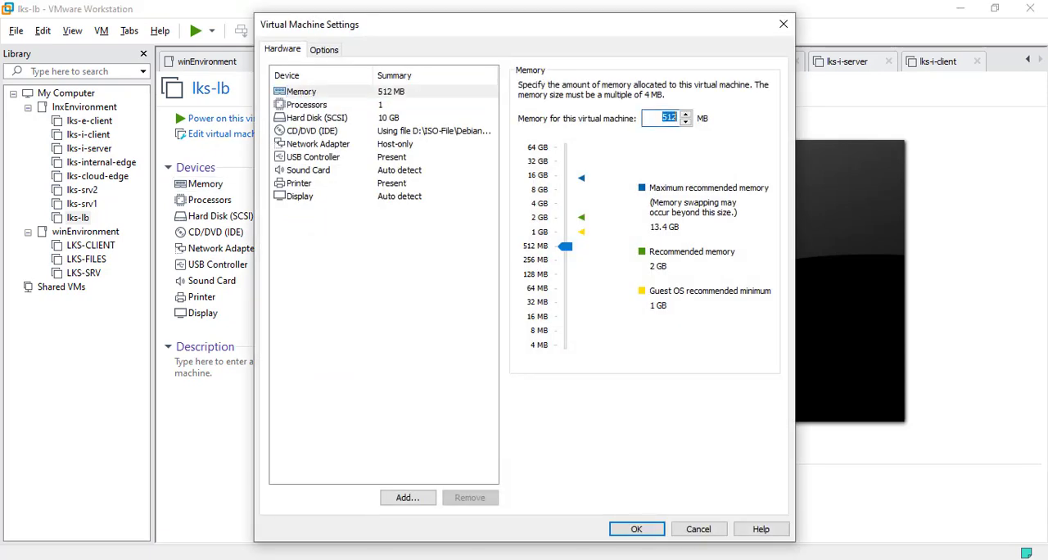
{"action": "type", "text": "256"}
{"action": "key", "text": "Return"}
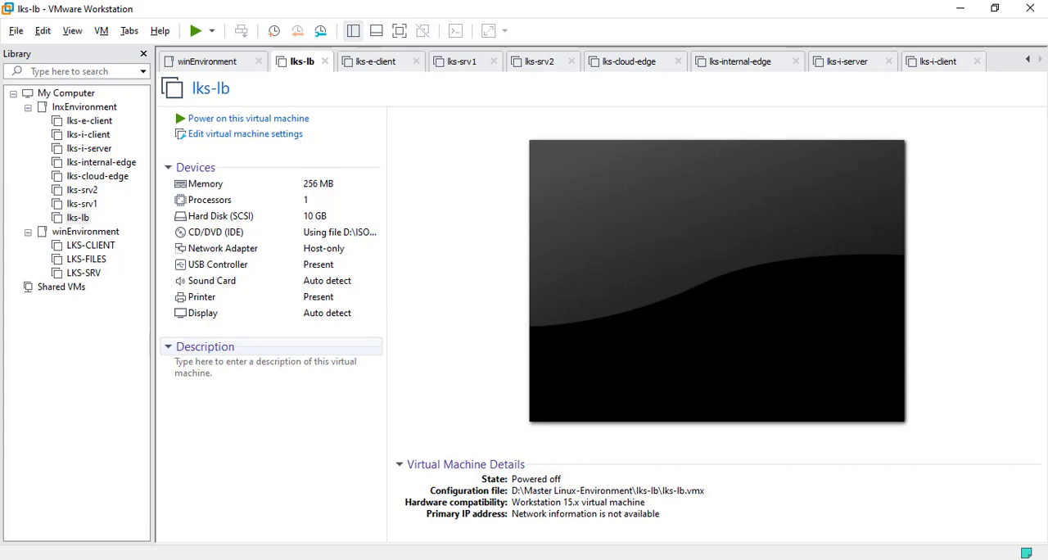
Step: Check the servers' roles and connections in the PDF network diagram in Adobe Reader and return to VMware Workstation
{"action": "key", "text": "alt+Tab"}
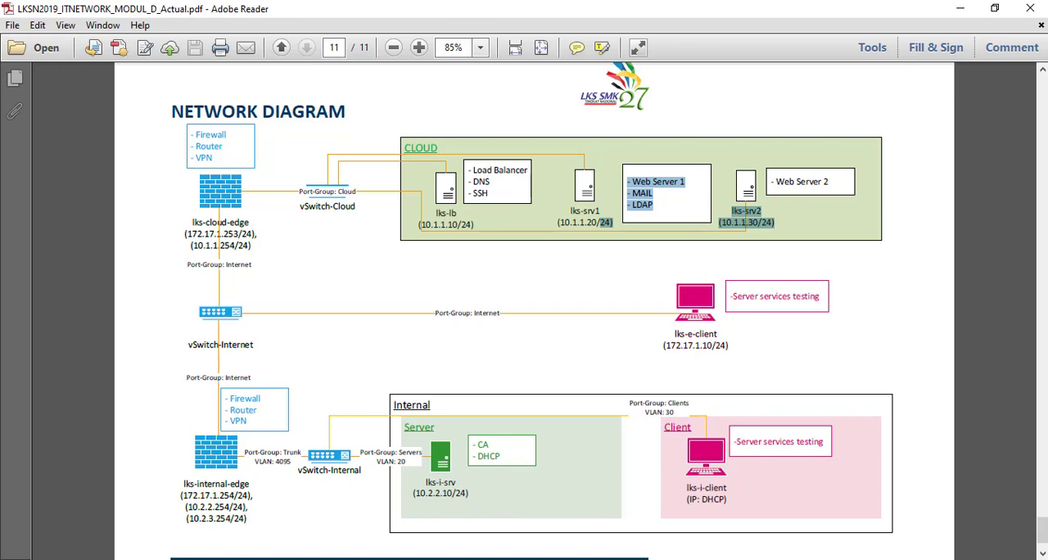
{"action": "key", "text": "alt+Tab"}
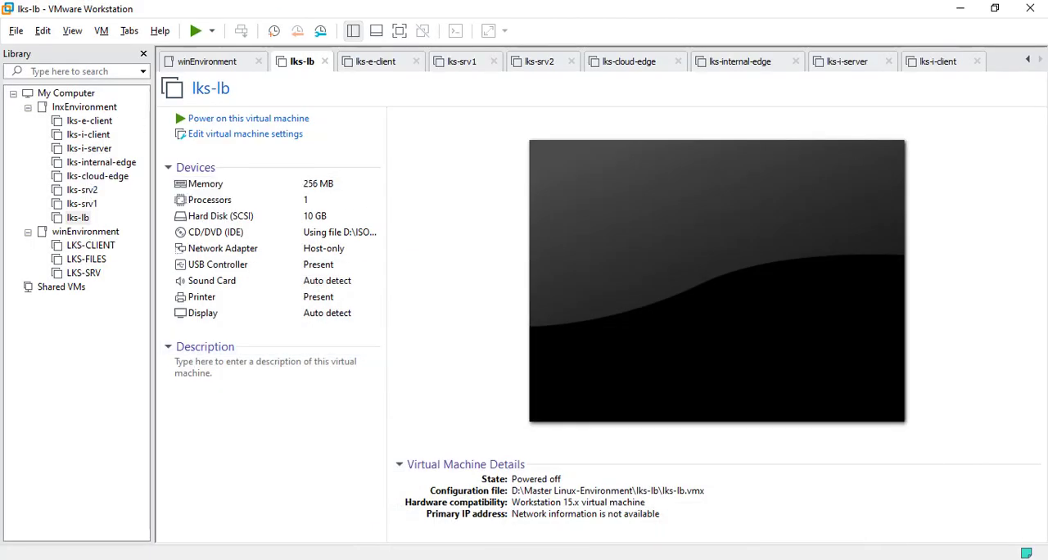